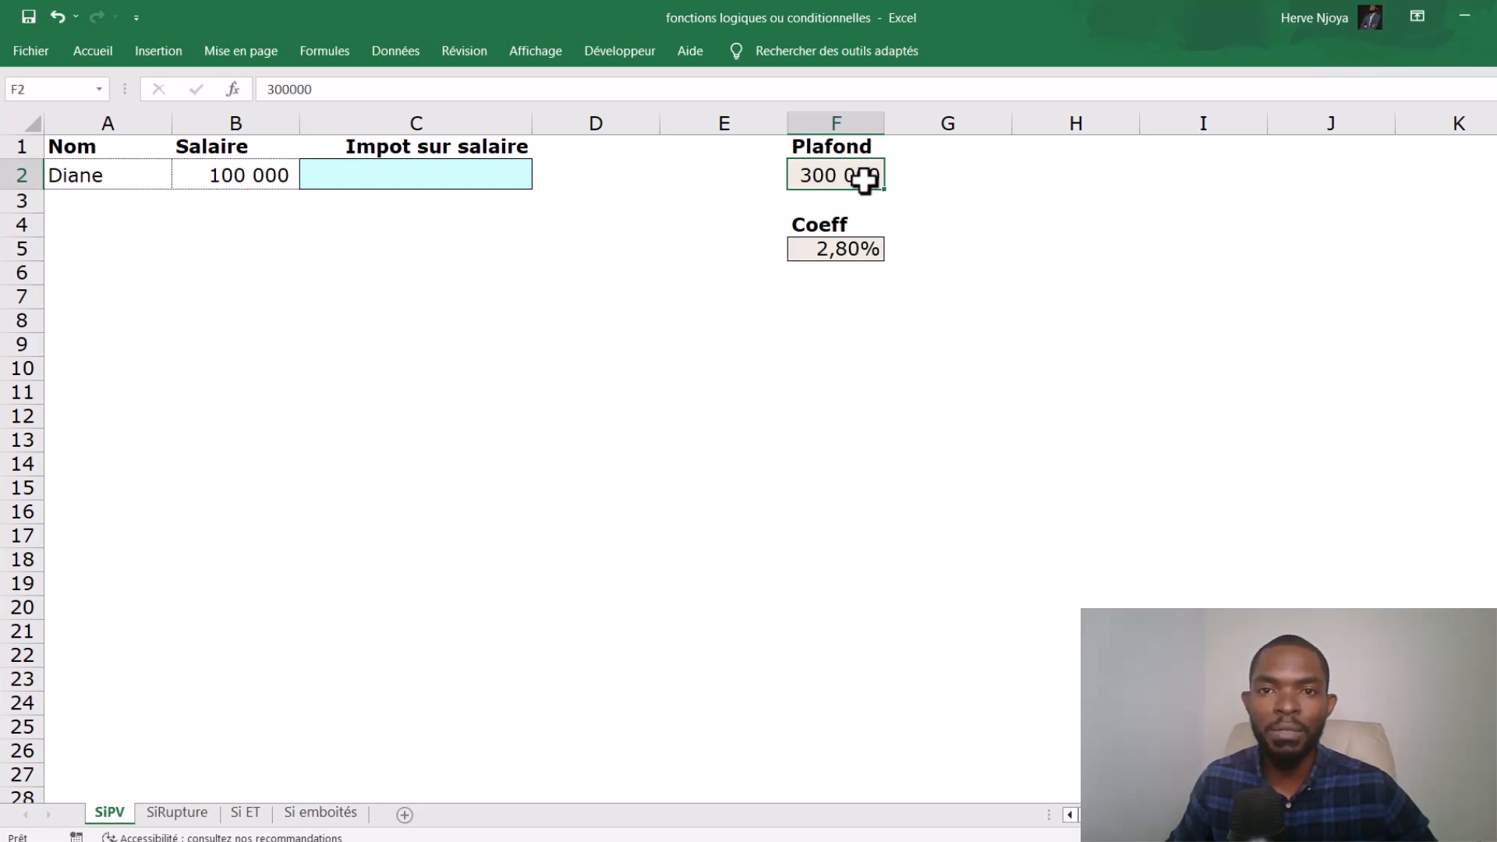
# - Examine the salary, the empty tax cell, and the Plafond and Coeff values that the tax calculation depends on
pyautogui.click(227, 163)
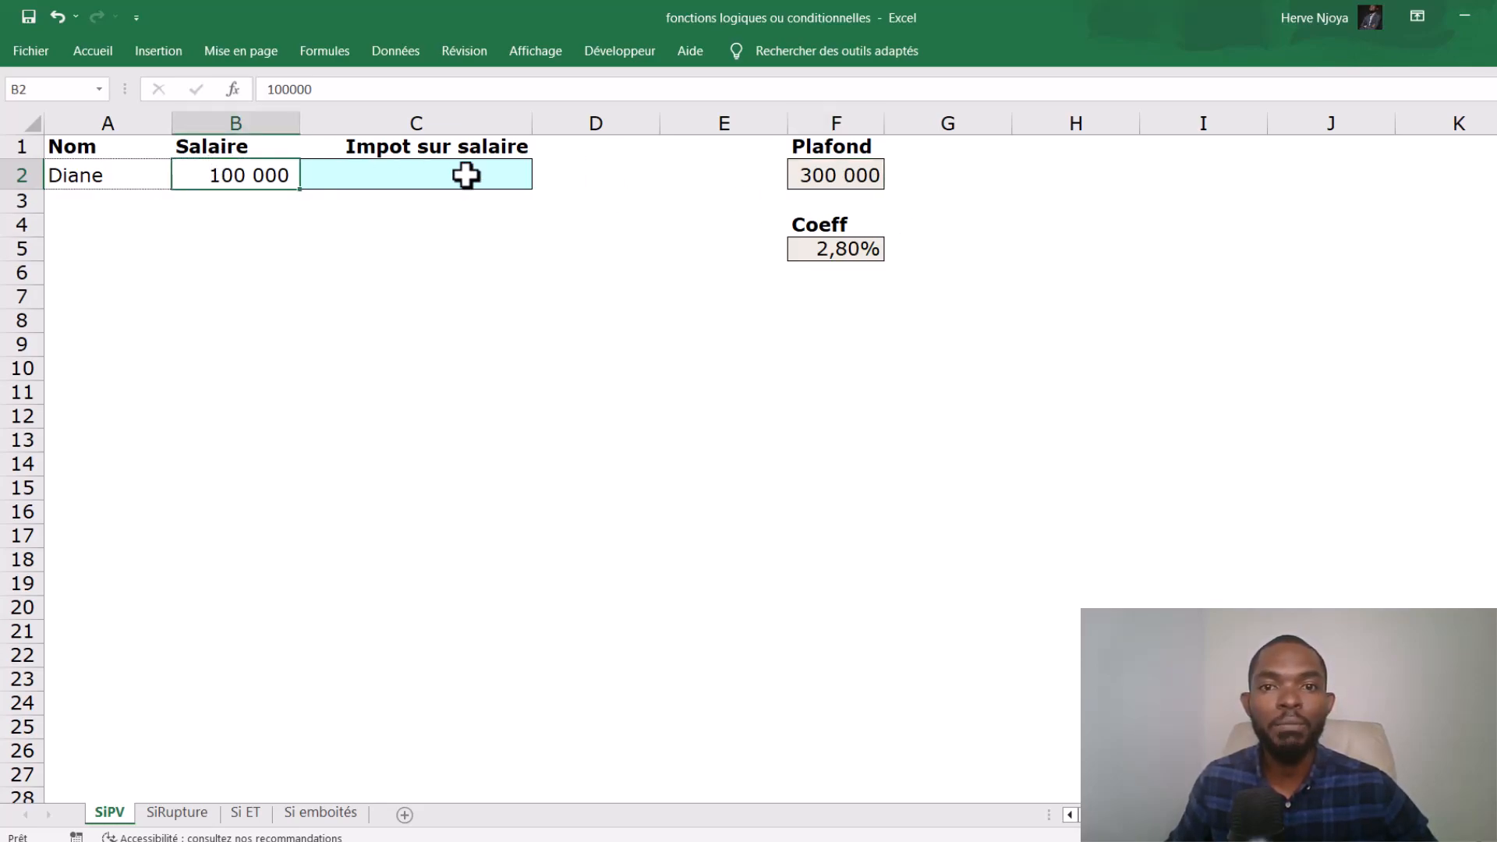
pyautogui.click(839, 249)
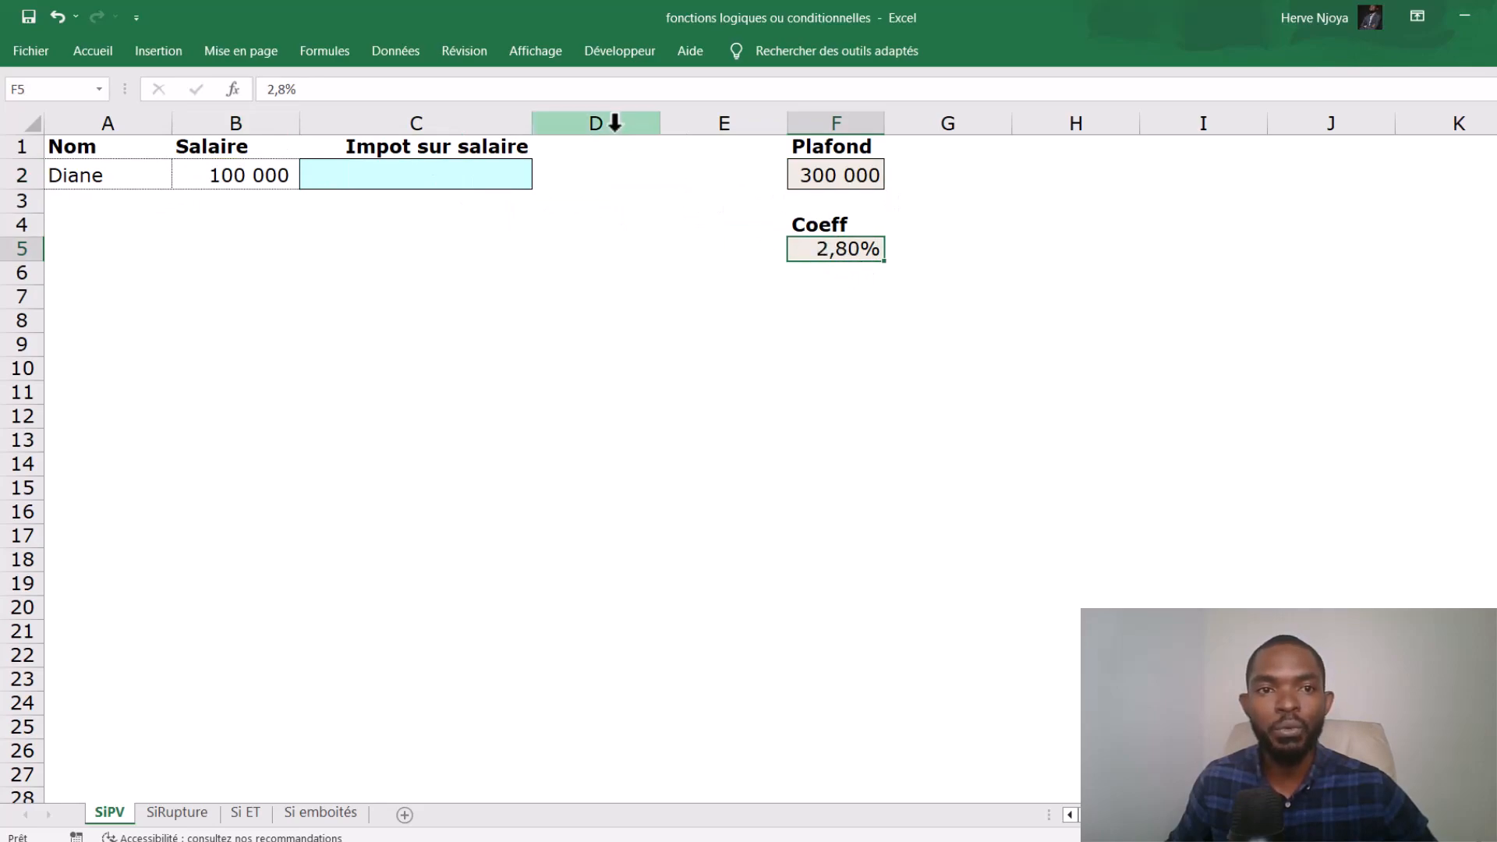
pyautogui.click(507, 175)
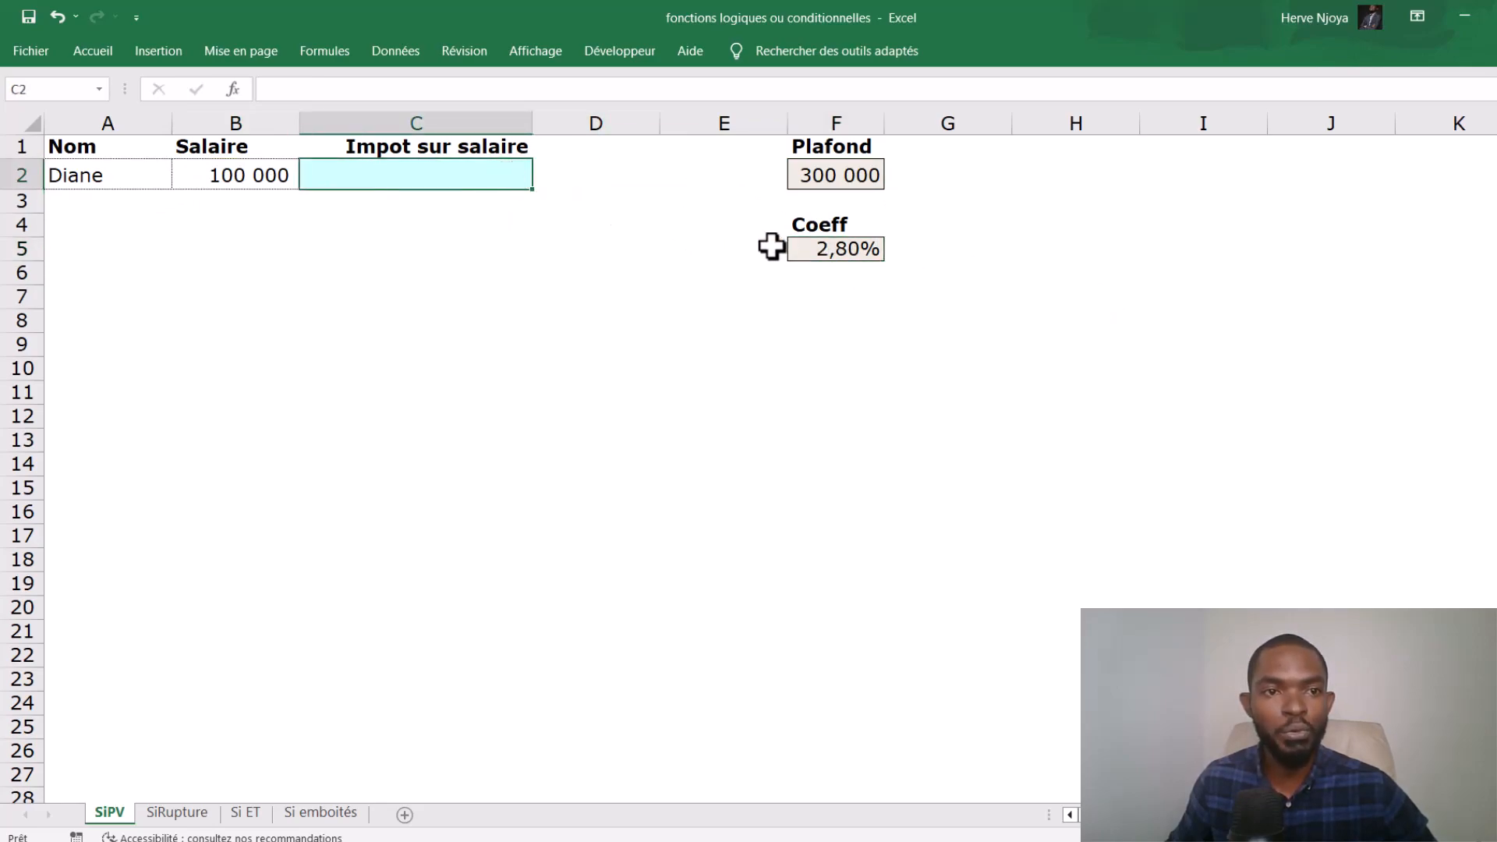
pyautogui.click(232, 176)
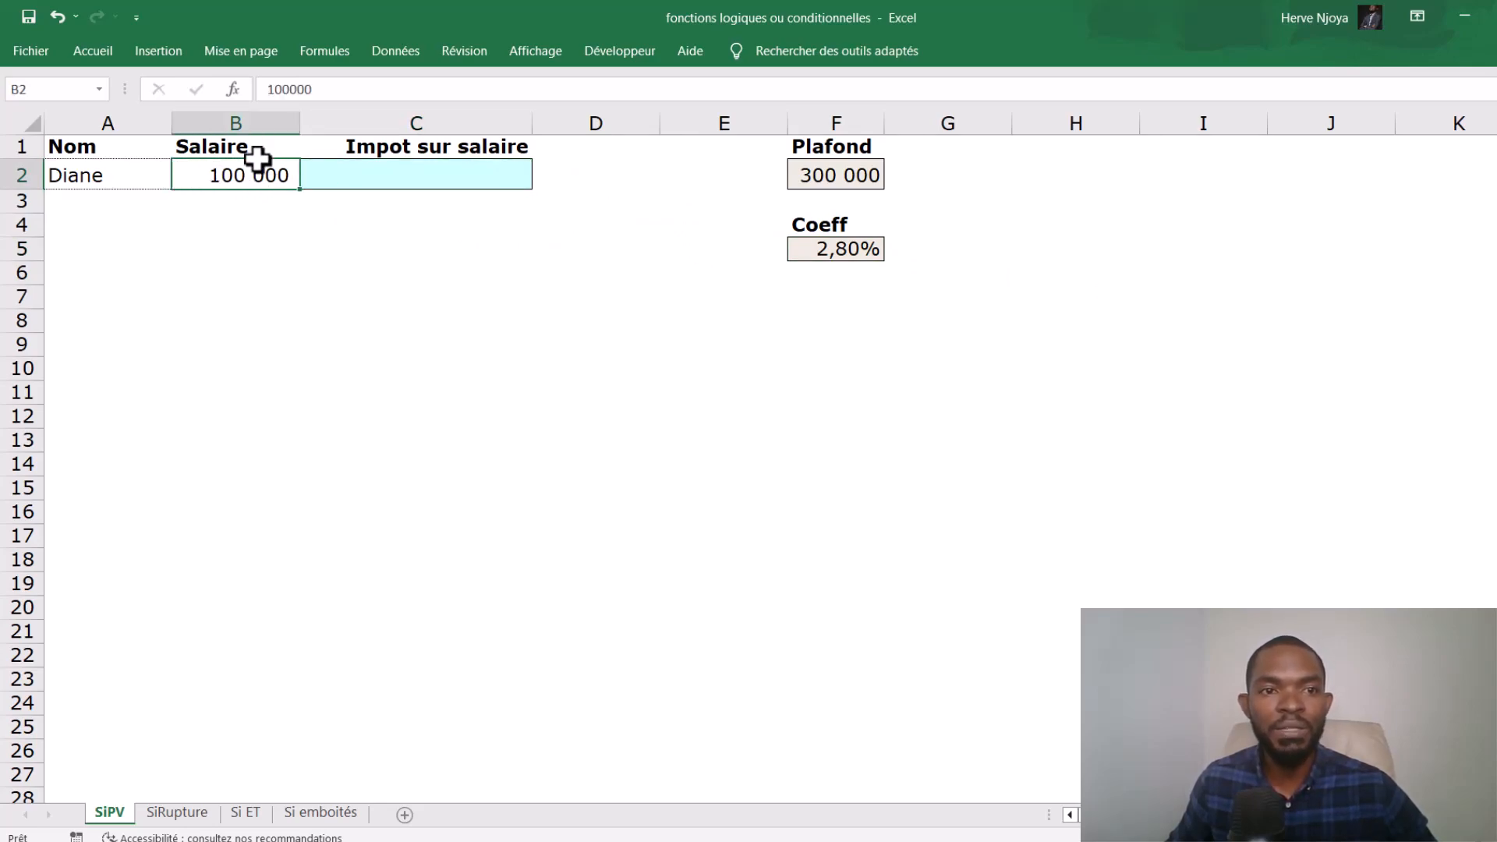
pyautogui.click(831, 249)
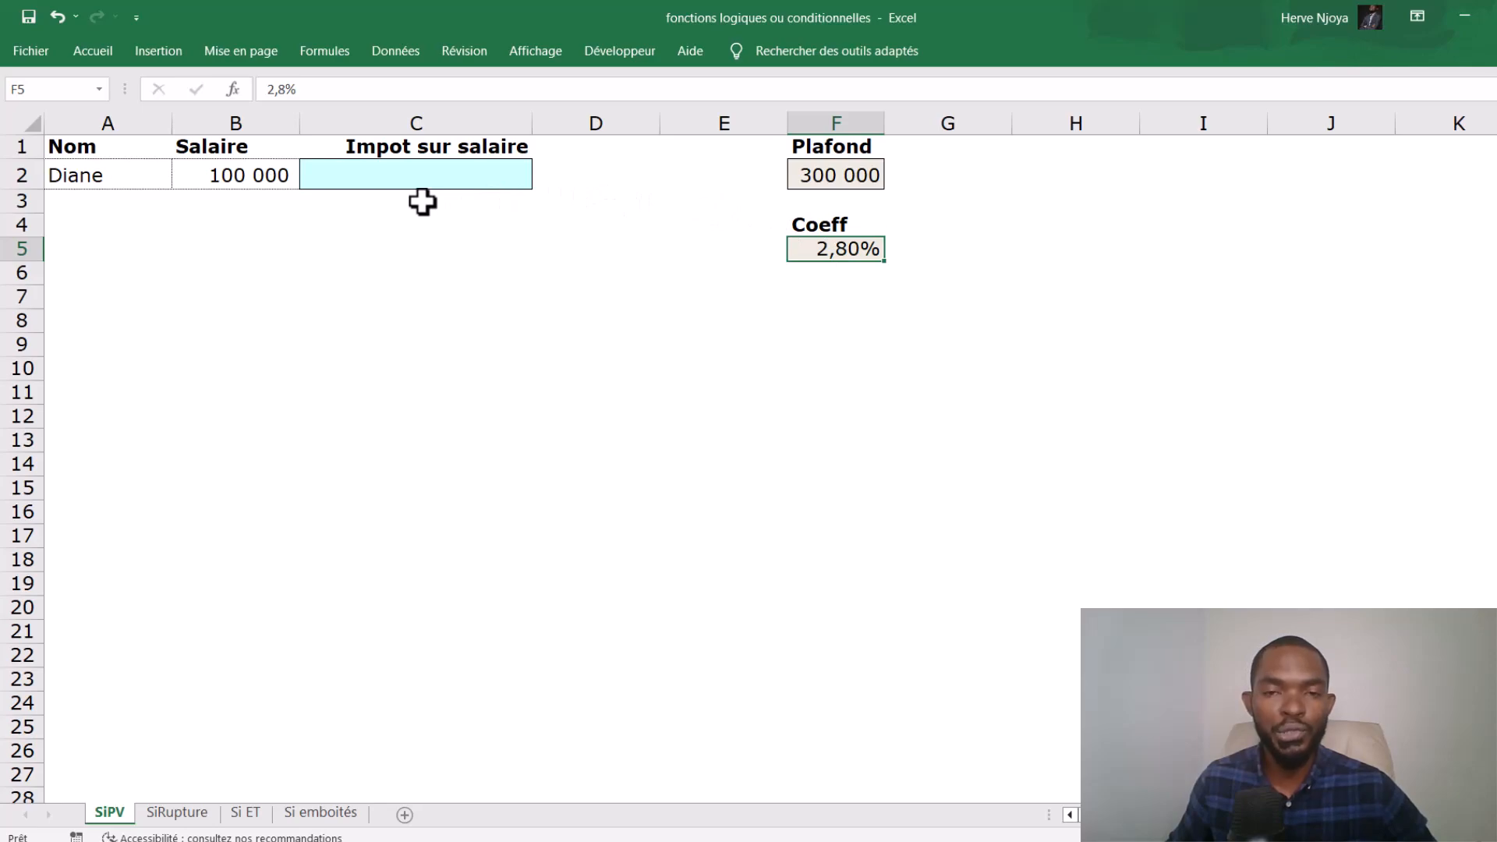
pyautogui.click(827, 178)
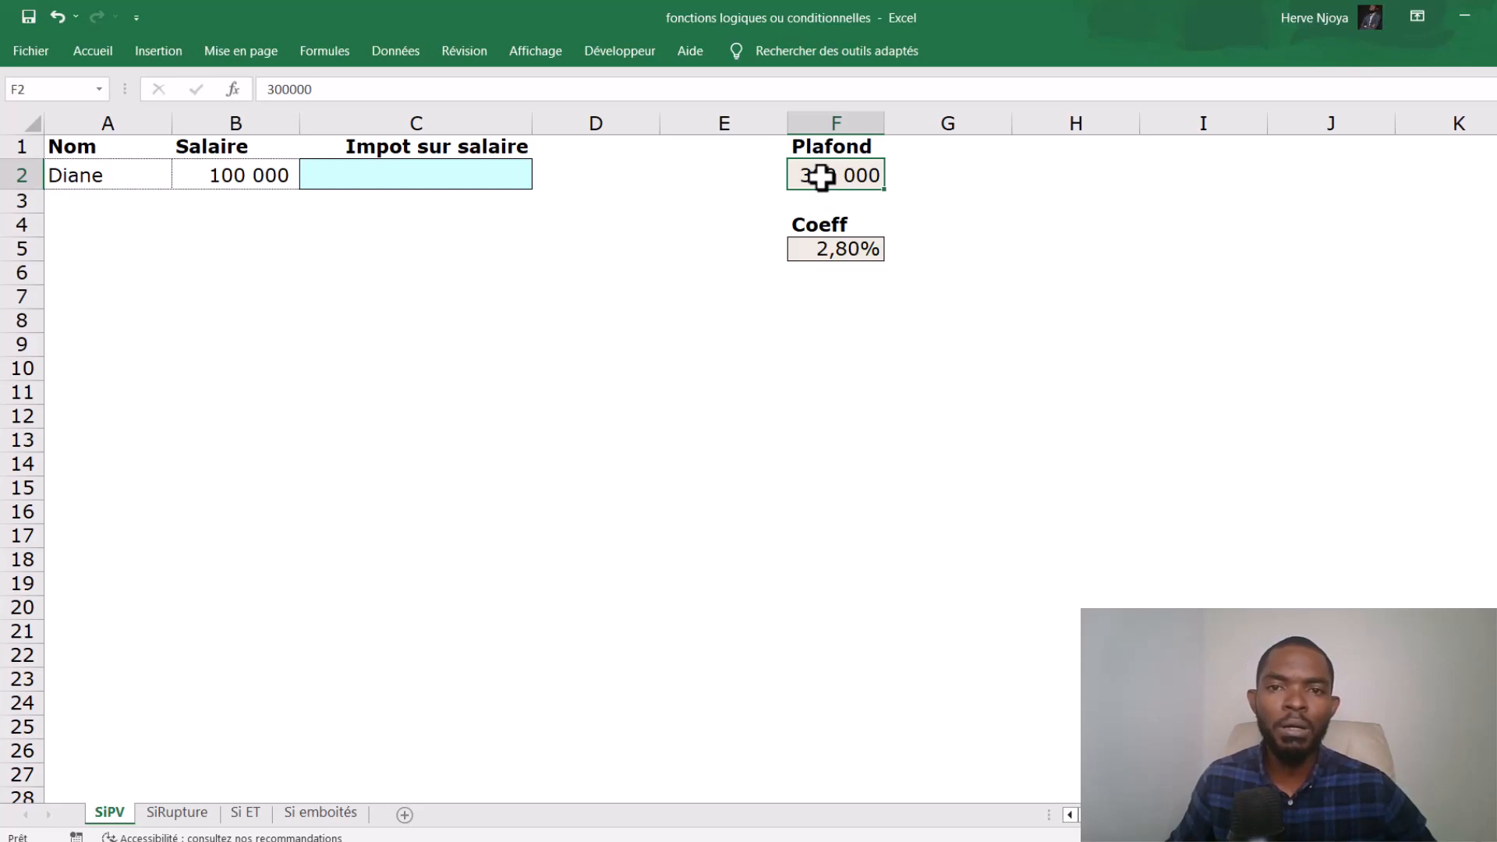
pyautogui.click(829, 252)
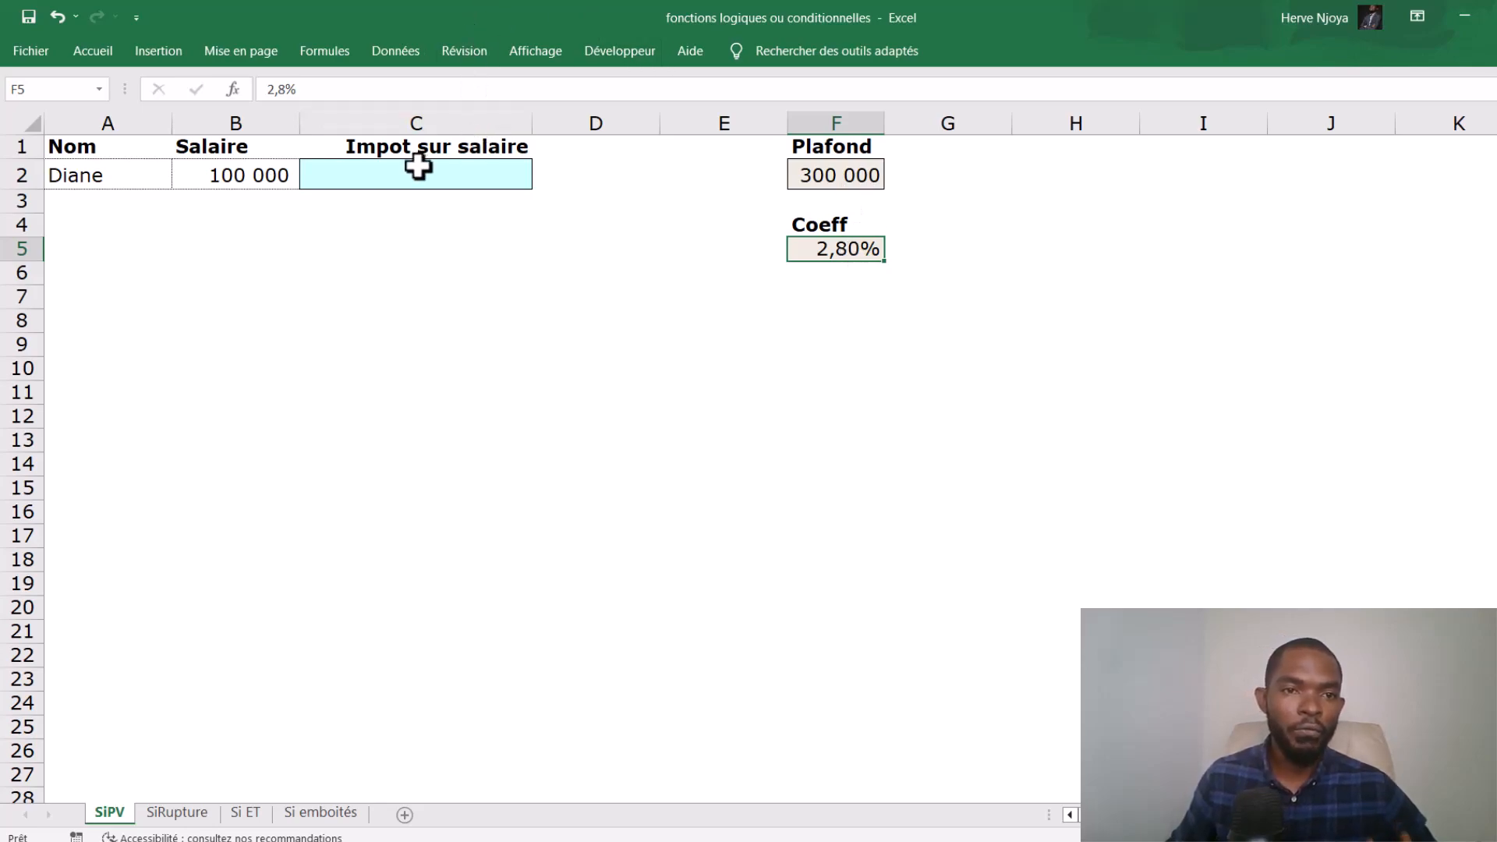
# - Begin a SI formula in C2 under Impot sur salaire, with the logical test B2<F2 comparing salary to ceiling
pyautogui.click(364, 174)
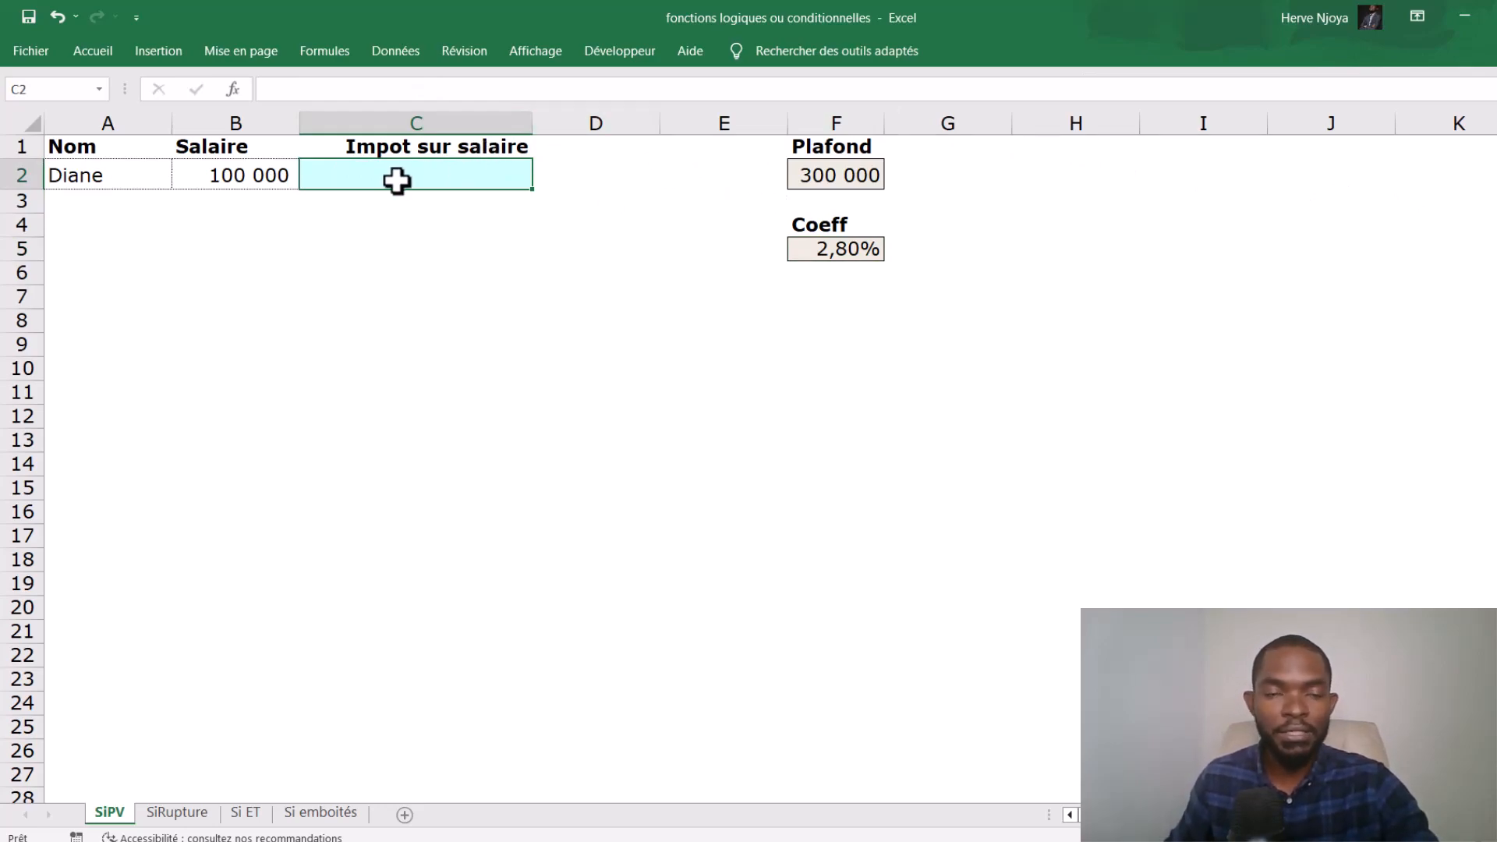
pyautogui.press('capslock')
pyautogui.write('=')
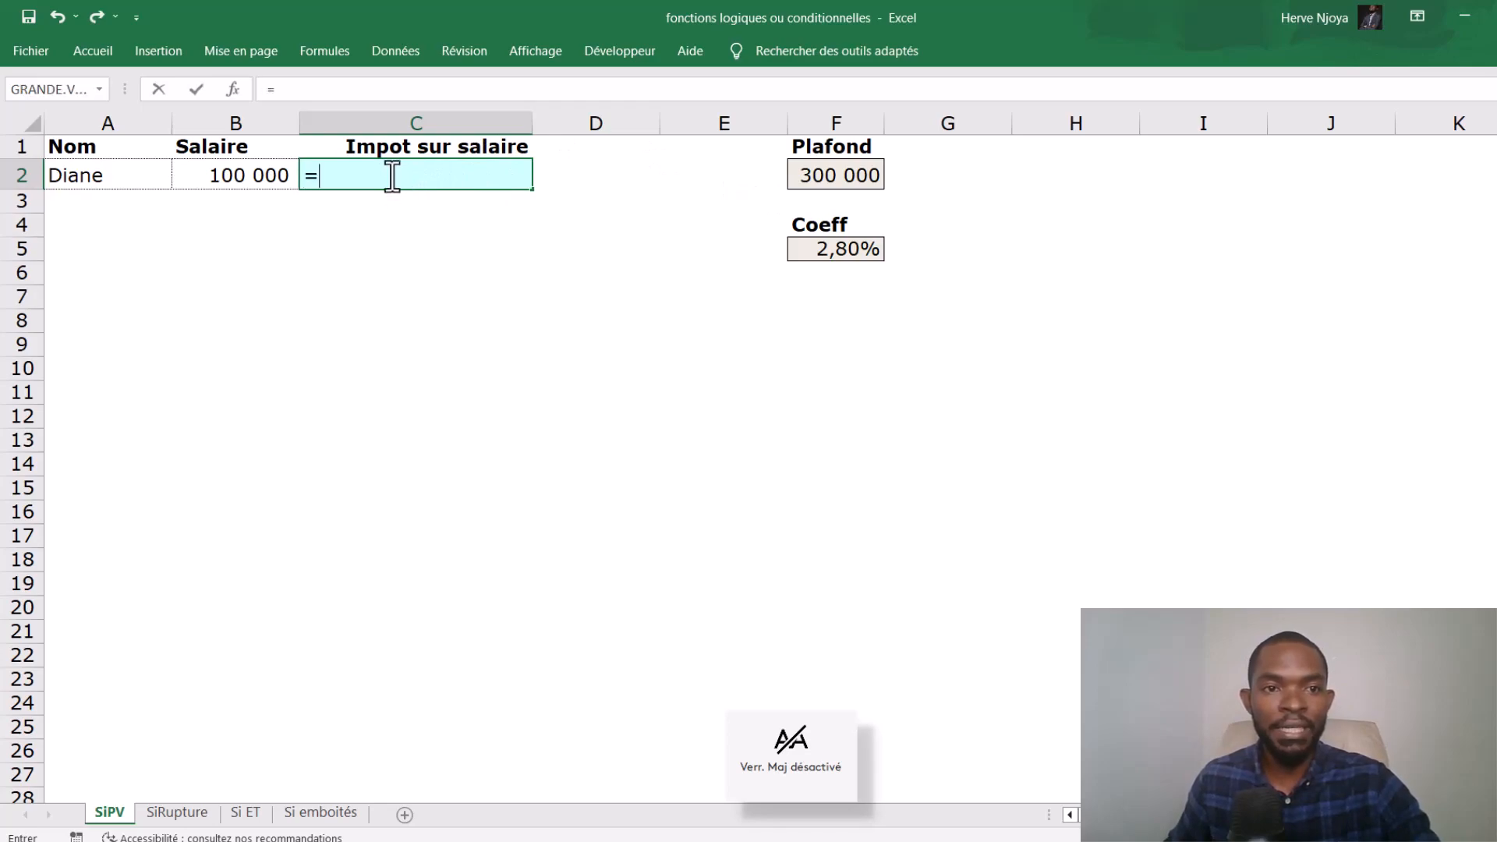
pyautogui.write('si(')
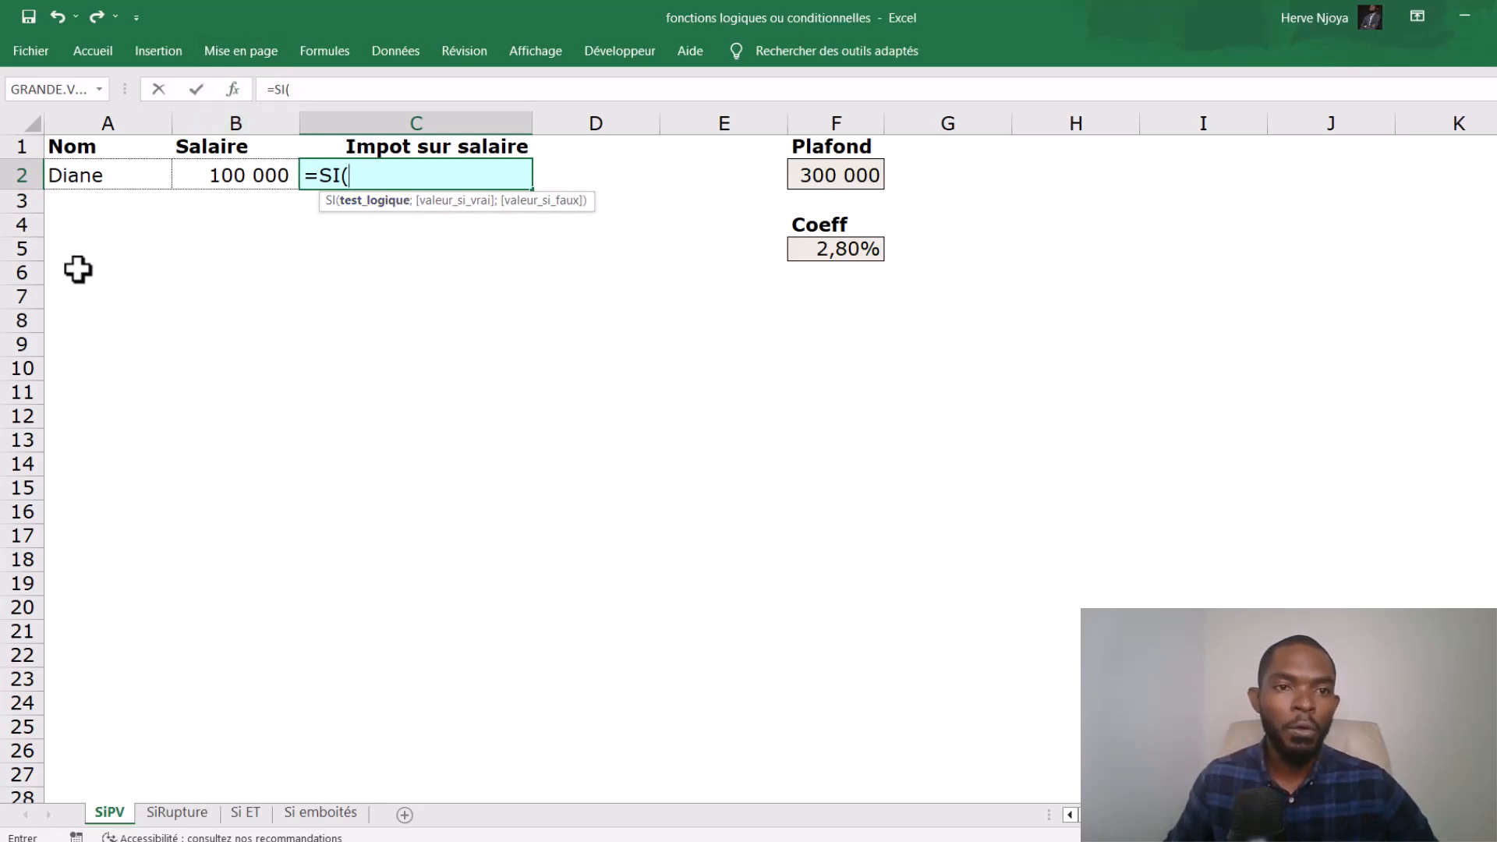
pyautogui.click(245, 173)
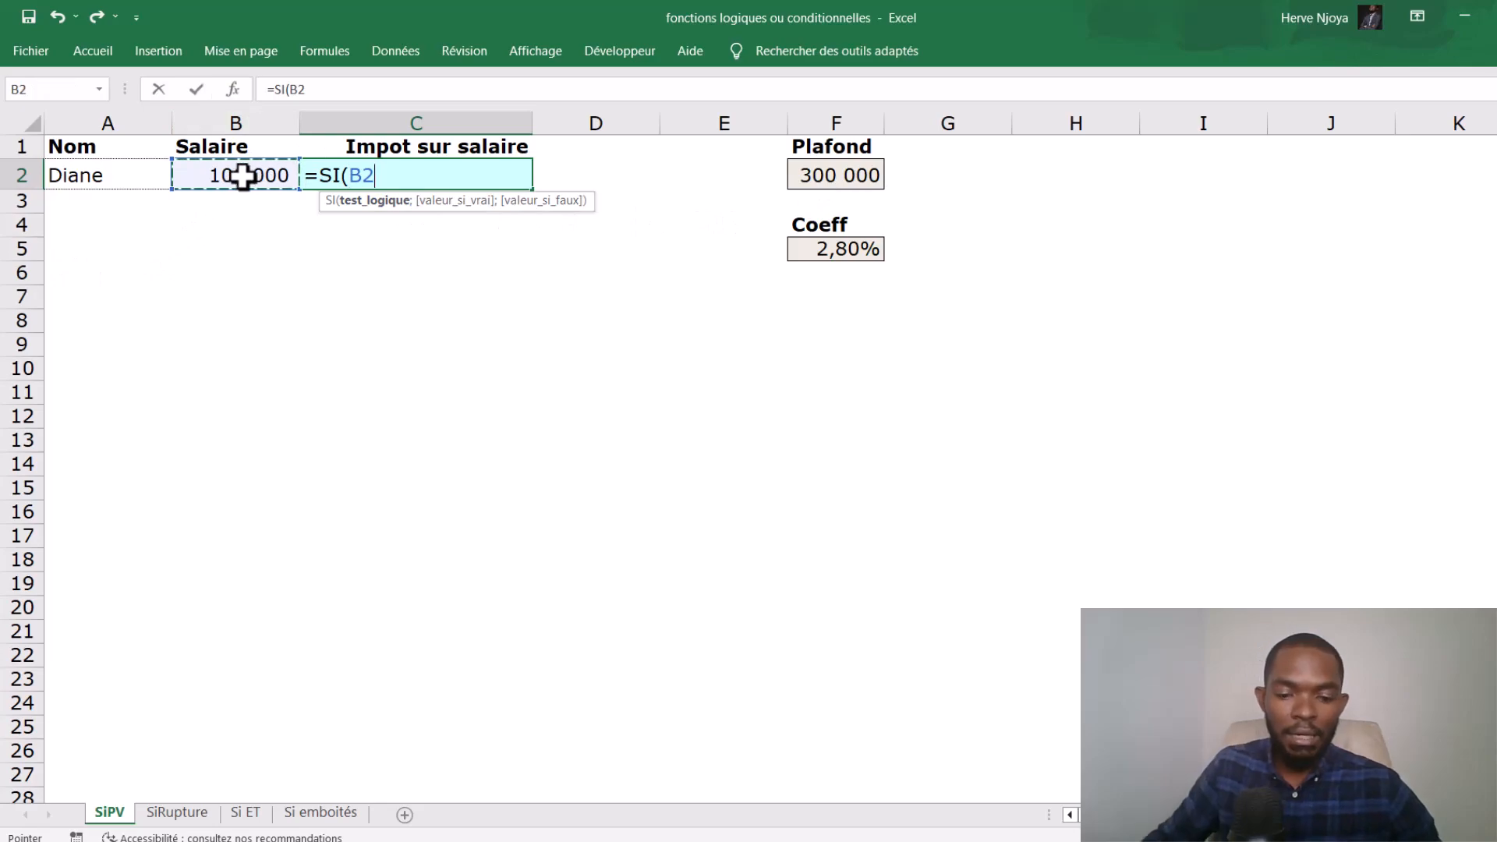
pyautogui.write('<')
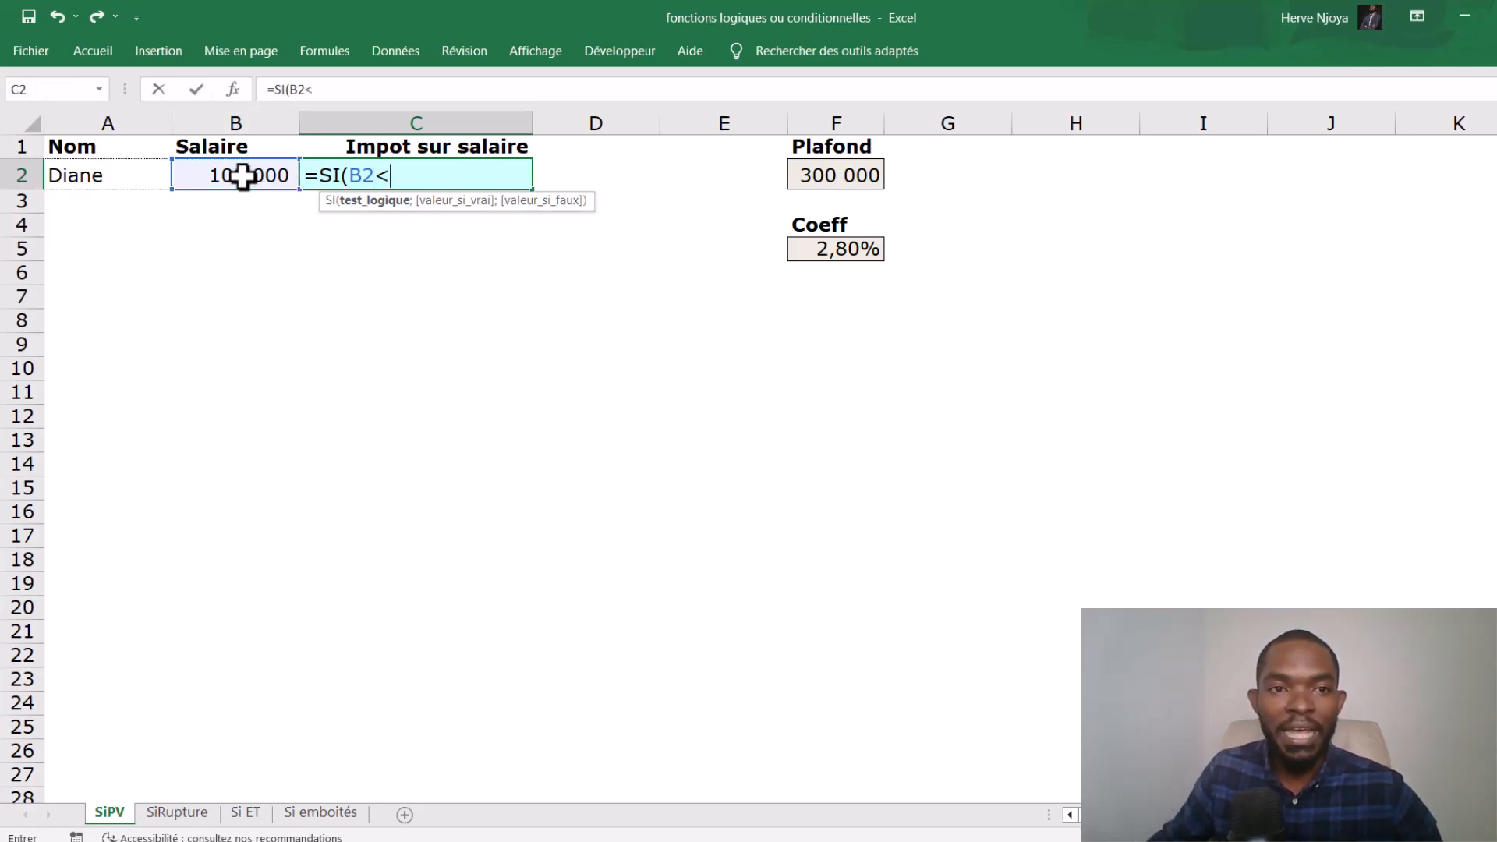
pyautogui.click(825, 174)
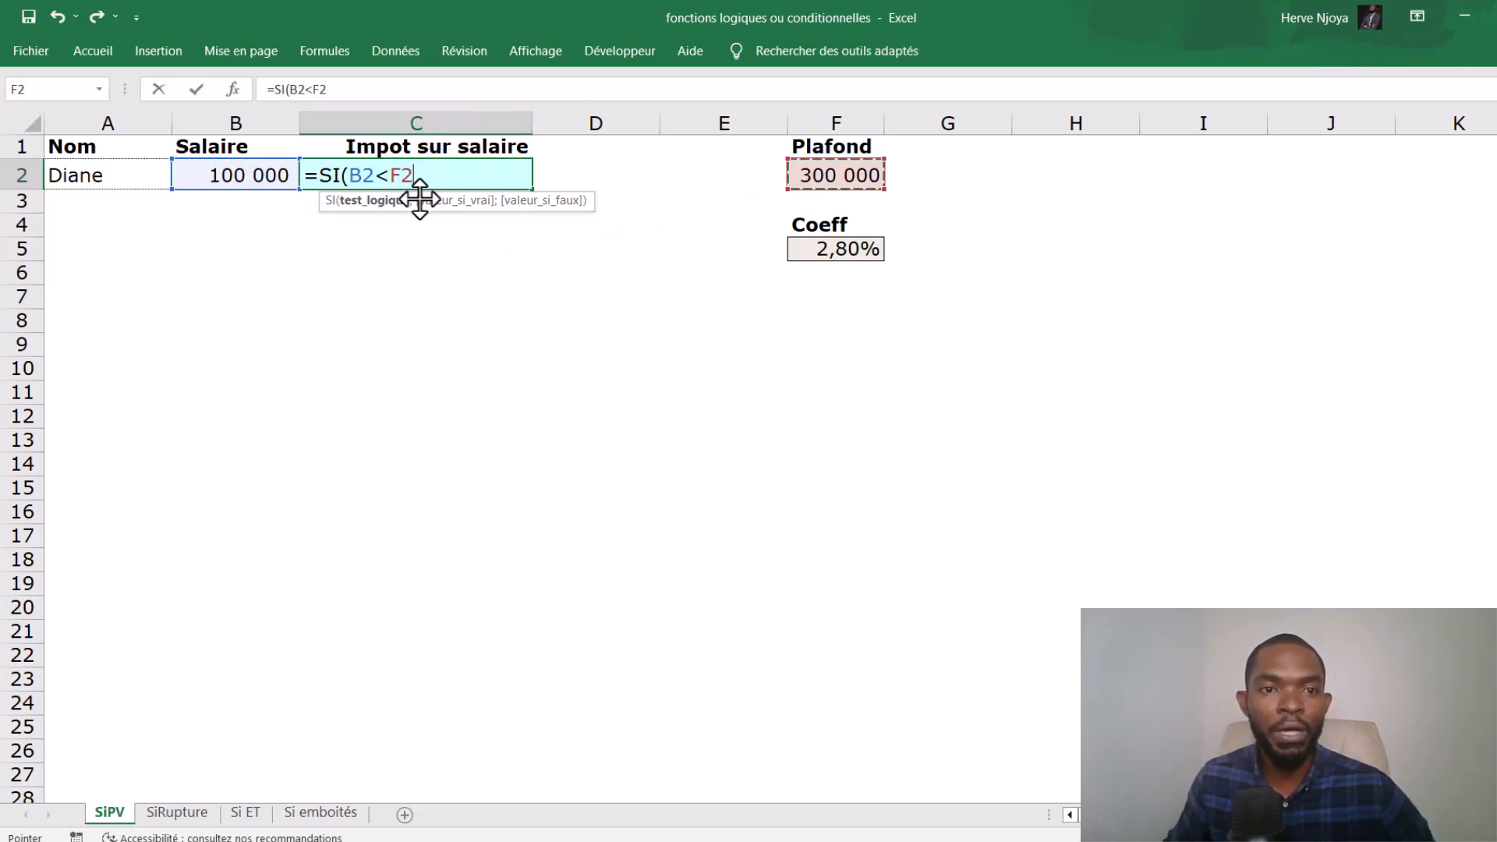
pyautogui.write(';')
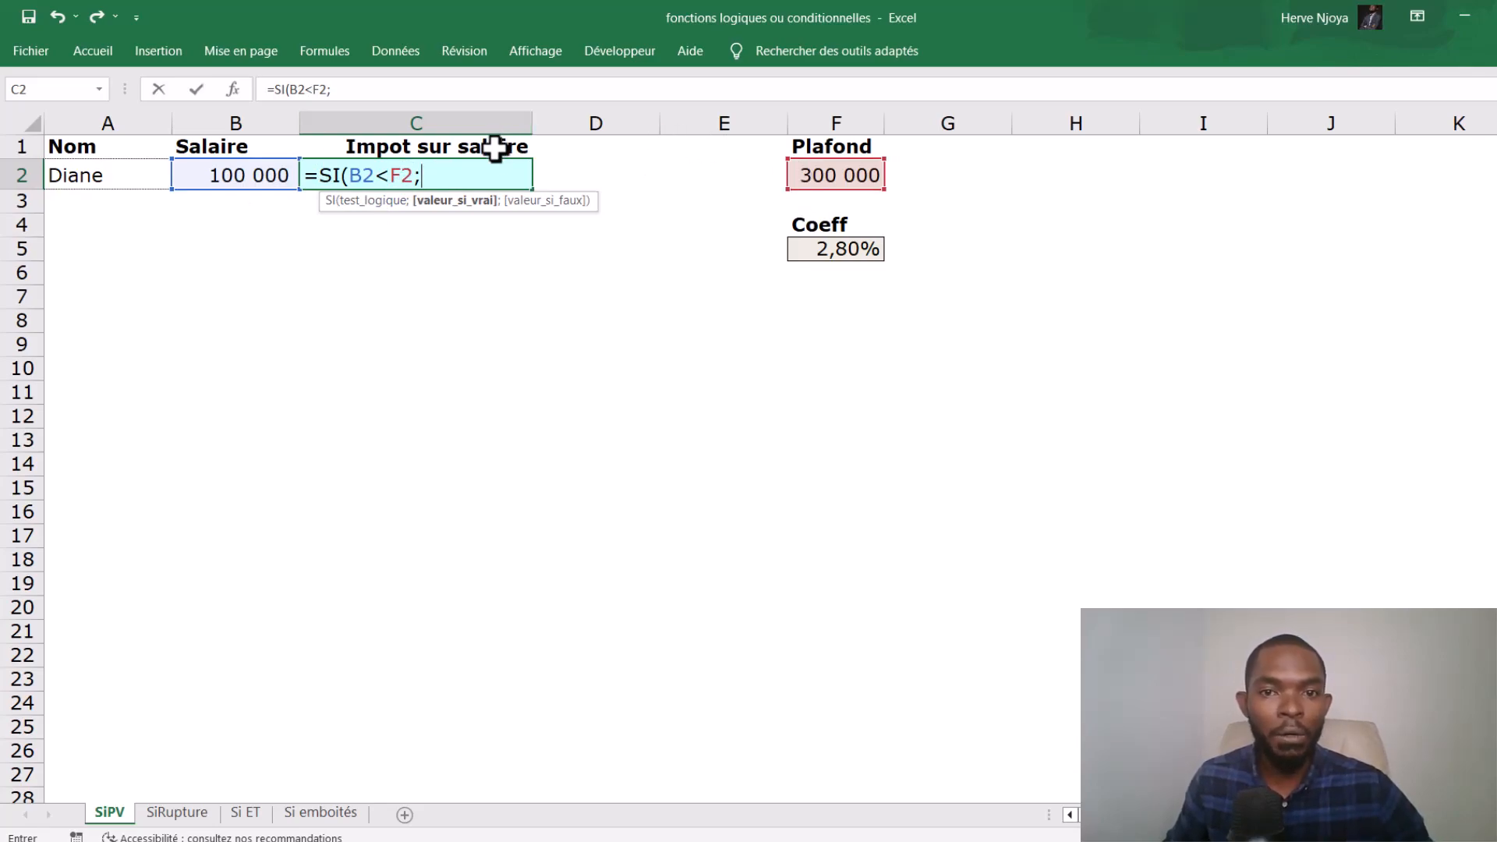
# - Complete the C2 formula with B2*F5 as the true value and F2*F5 as the false value
pyautogui.click(218, 173)
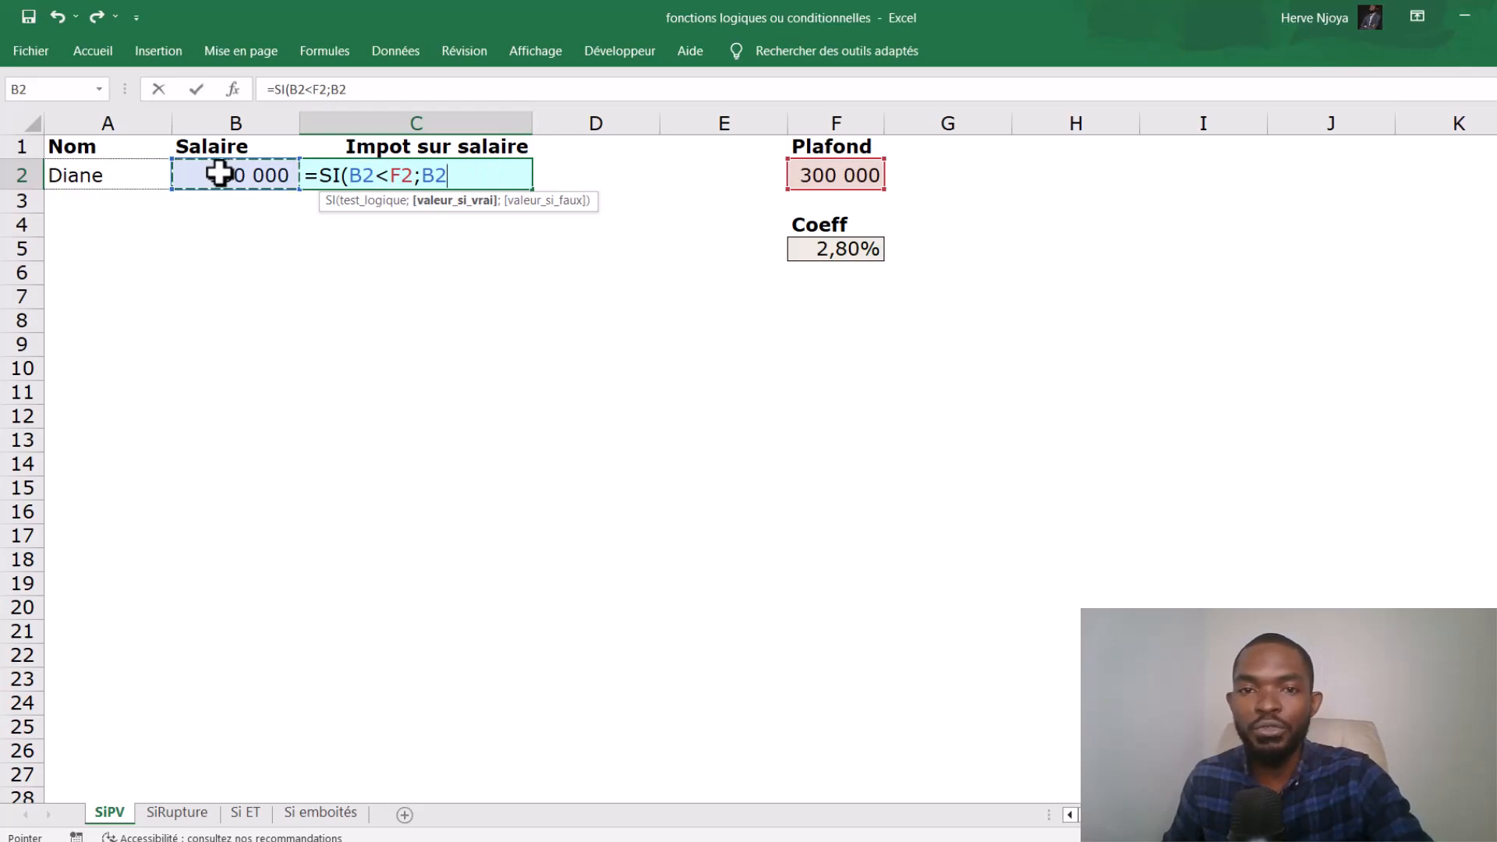
pyautogui.write('*')
pyautogui.click(839, 251)
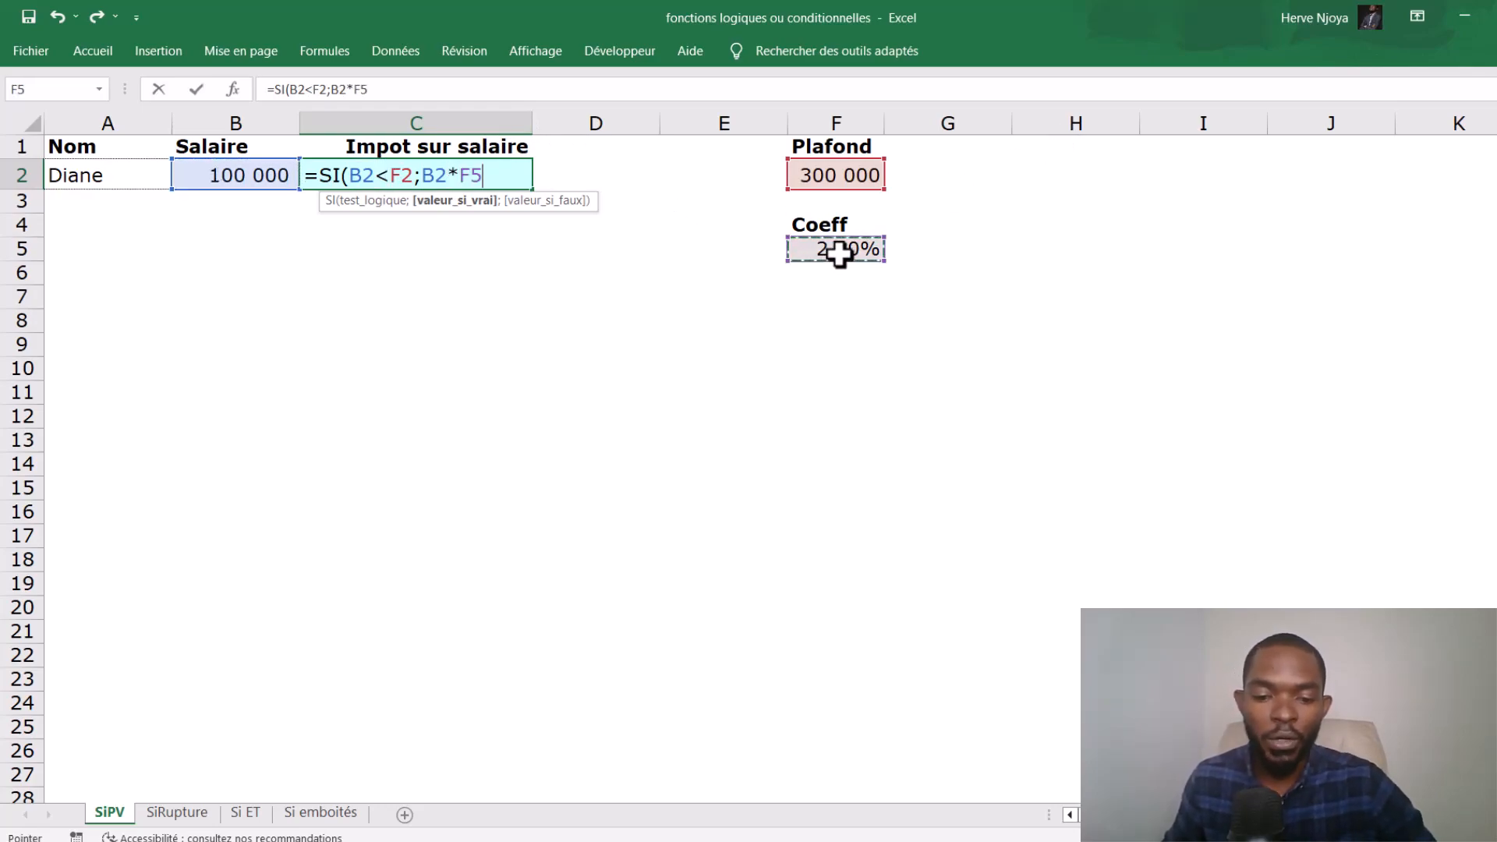
pyautogui.write(';')
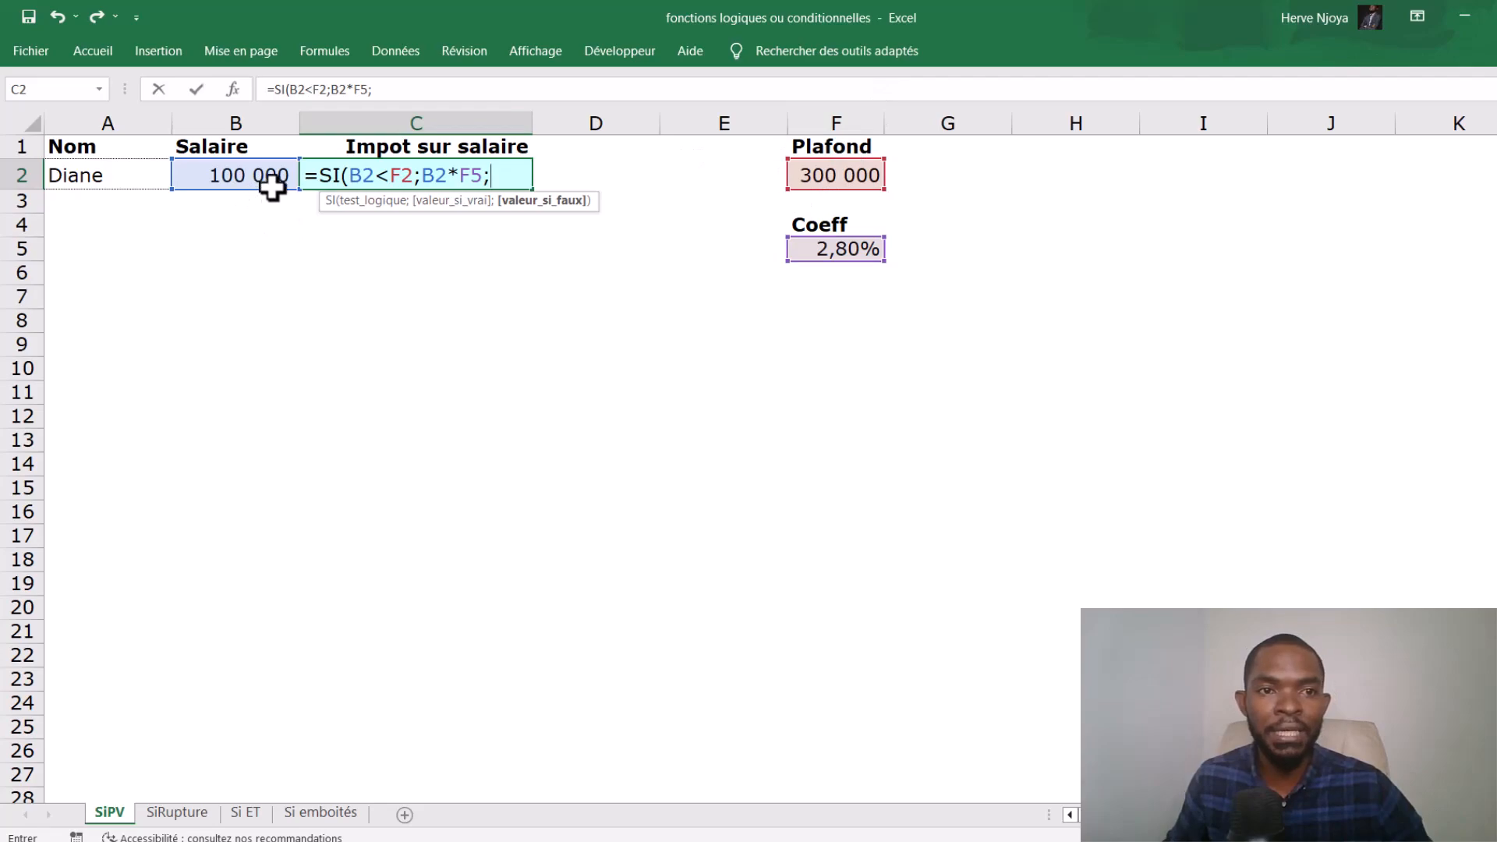
pyautogui.click(824, 178)
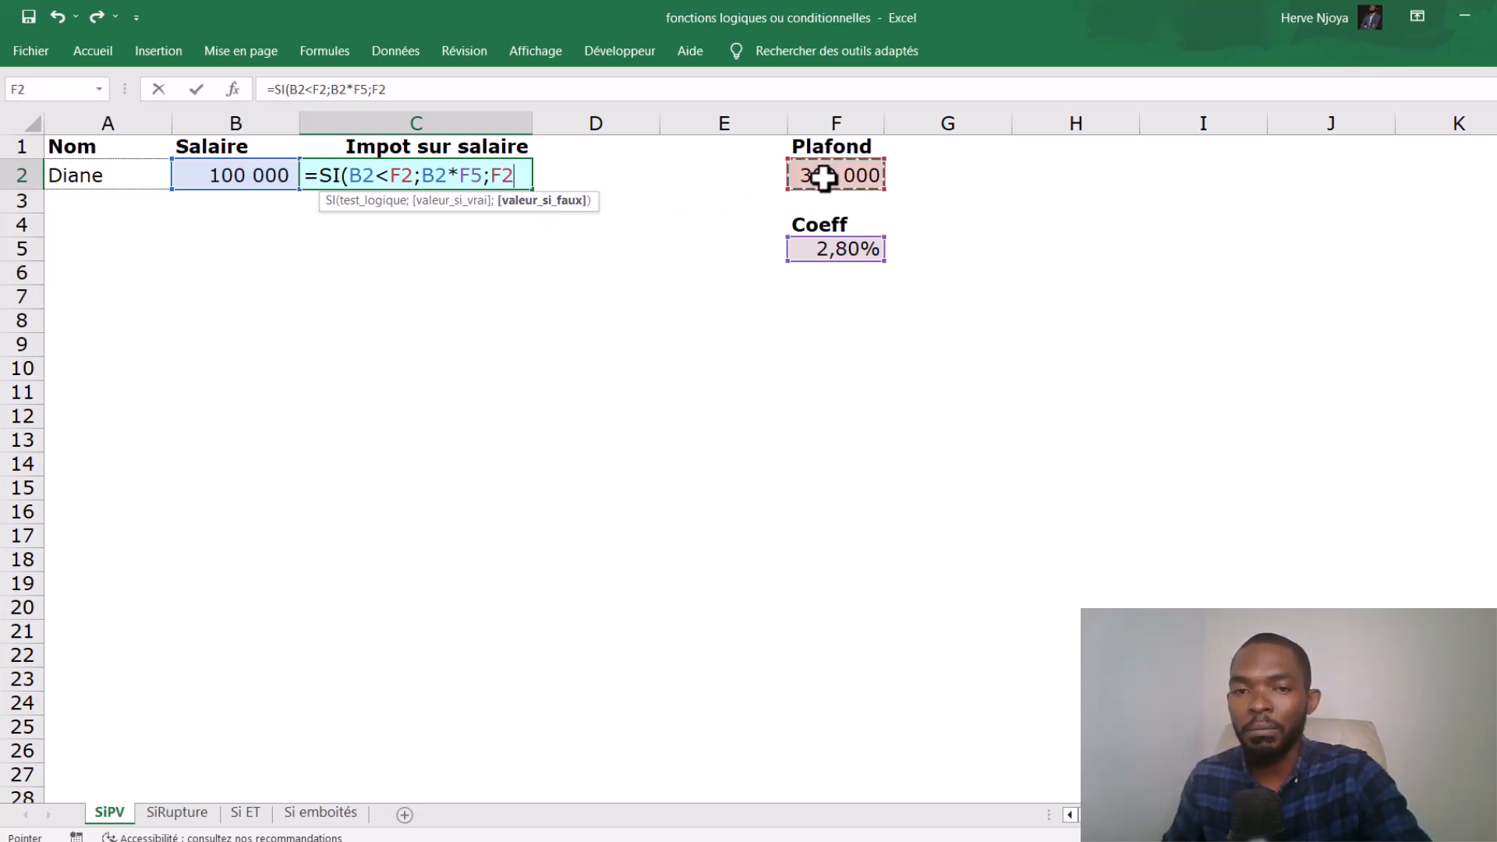
pyautogui.write('*')
pyautogui.click(874, 252)
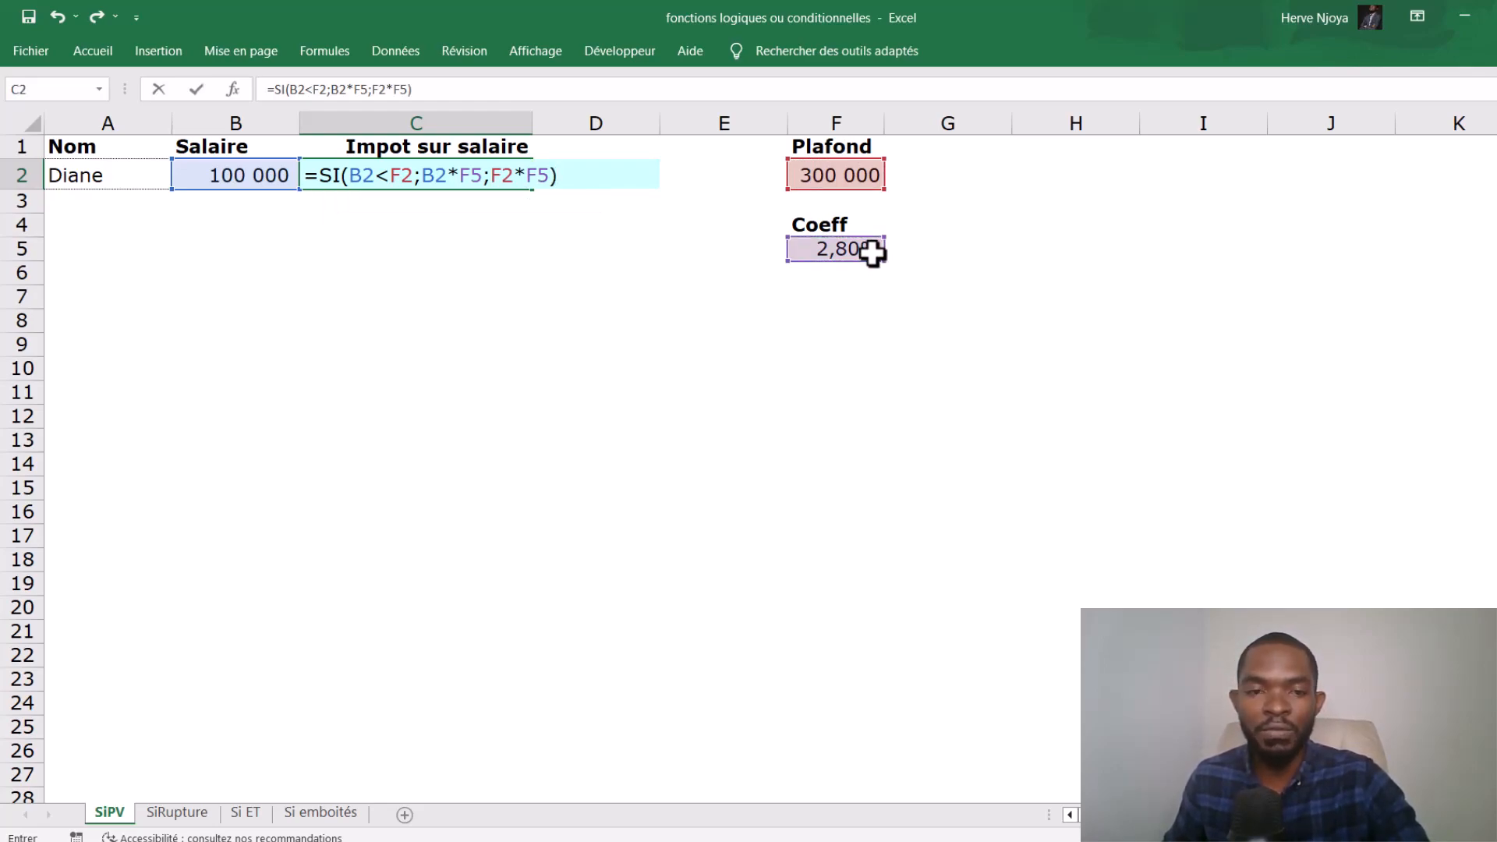
pyautogui.press('Return')
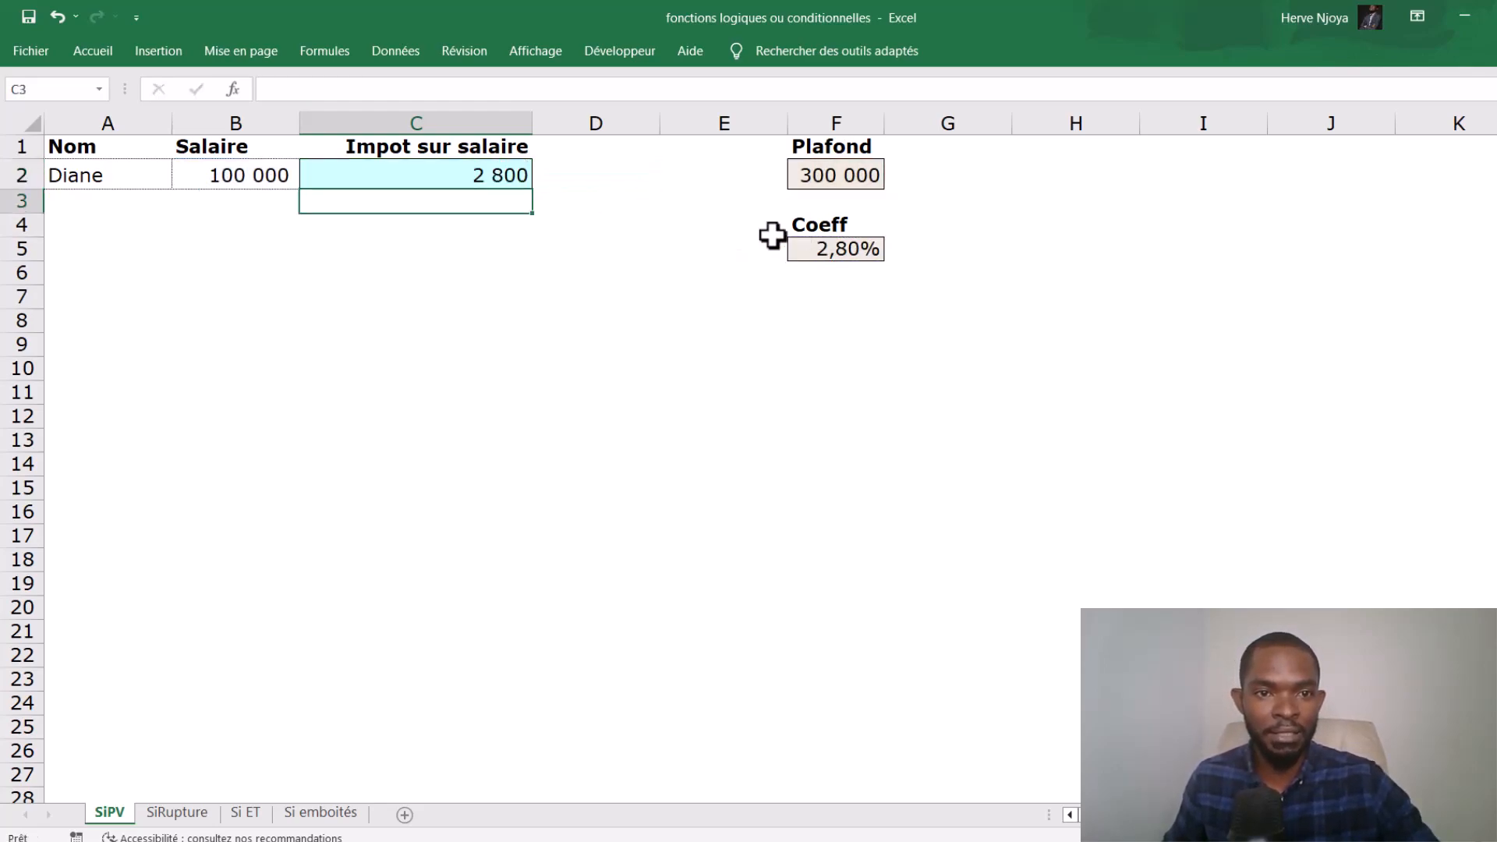
# - Test the tax formula with salaries of 250000 and 500000 in B2
pyautogui.click(233, 175)
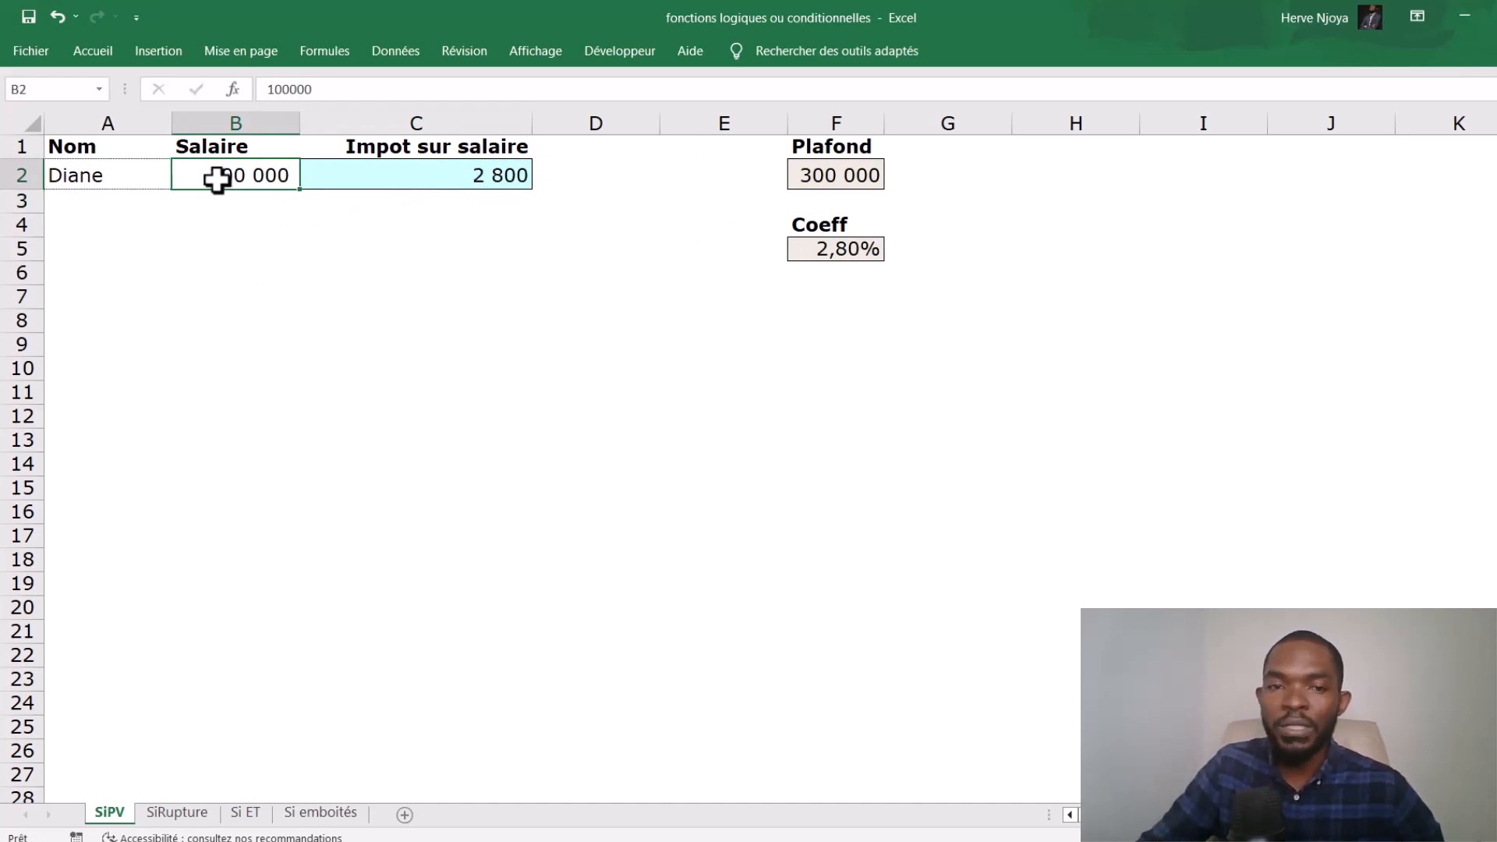
pyautogui.write('250000')
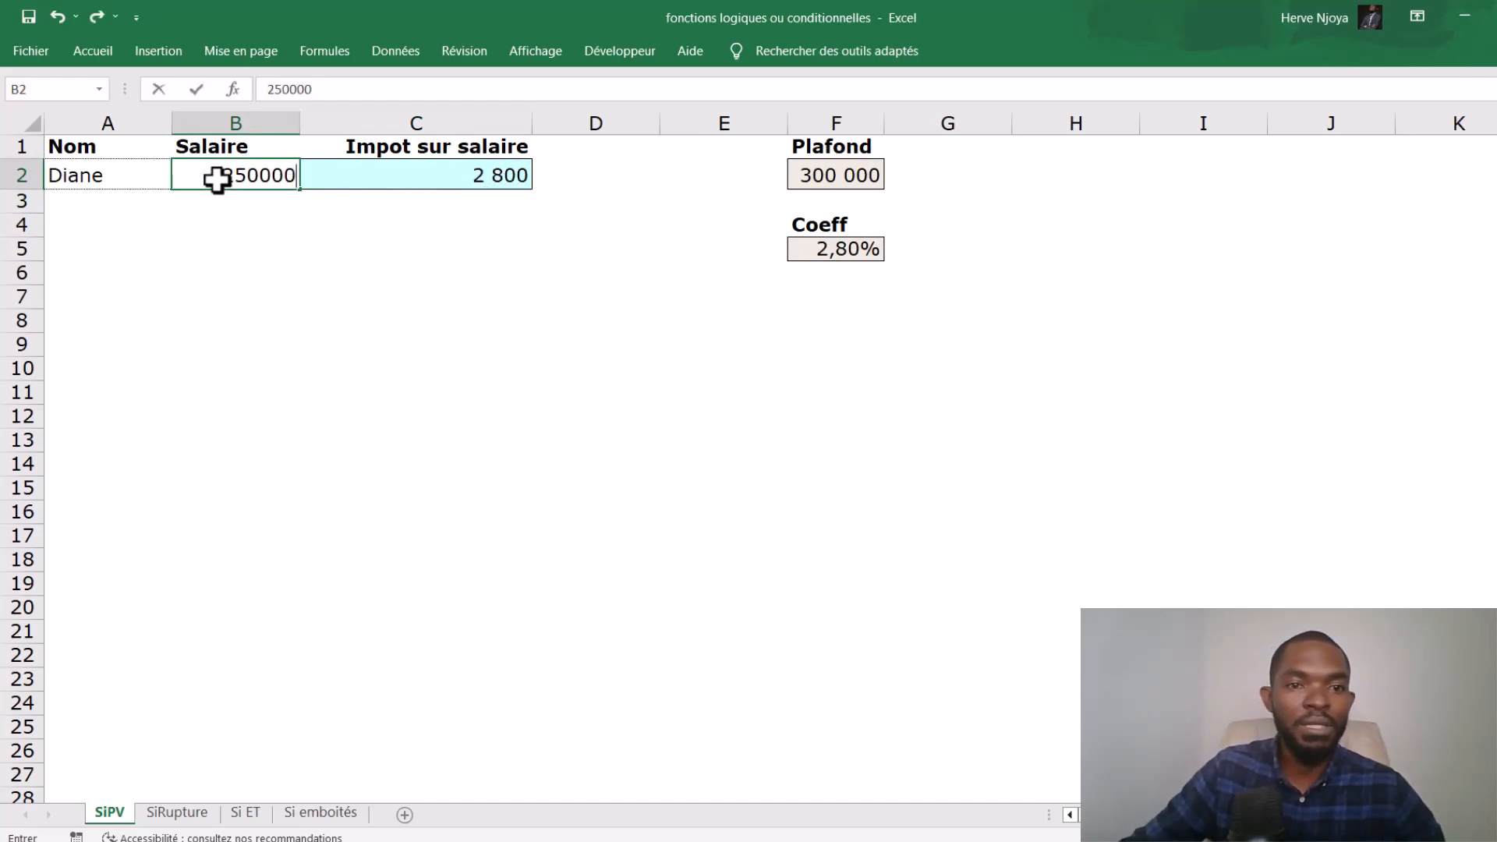
pyautogui.press('Return')
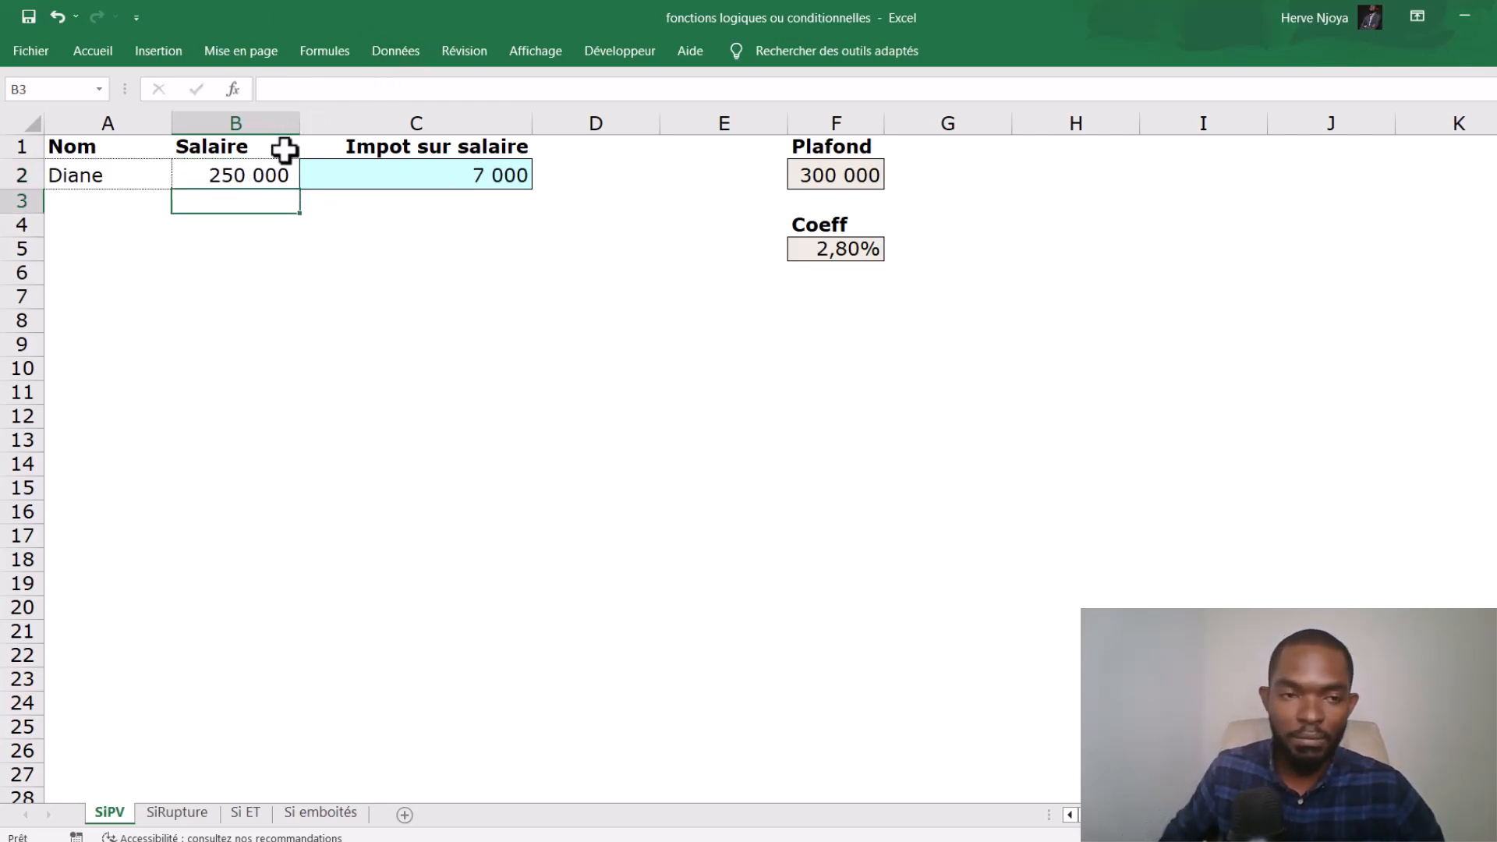
pyautogui.click(260, 181)
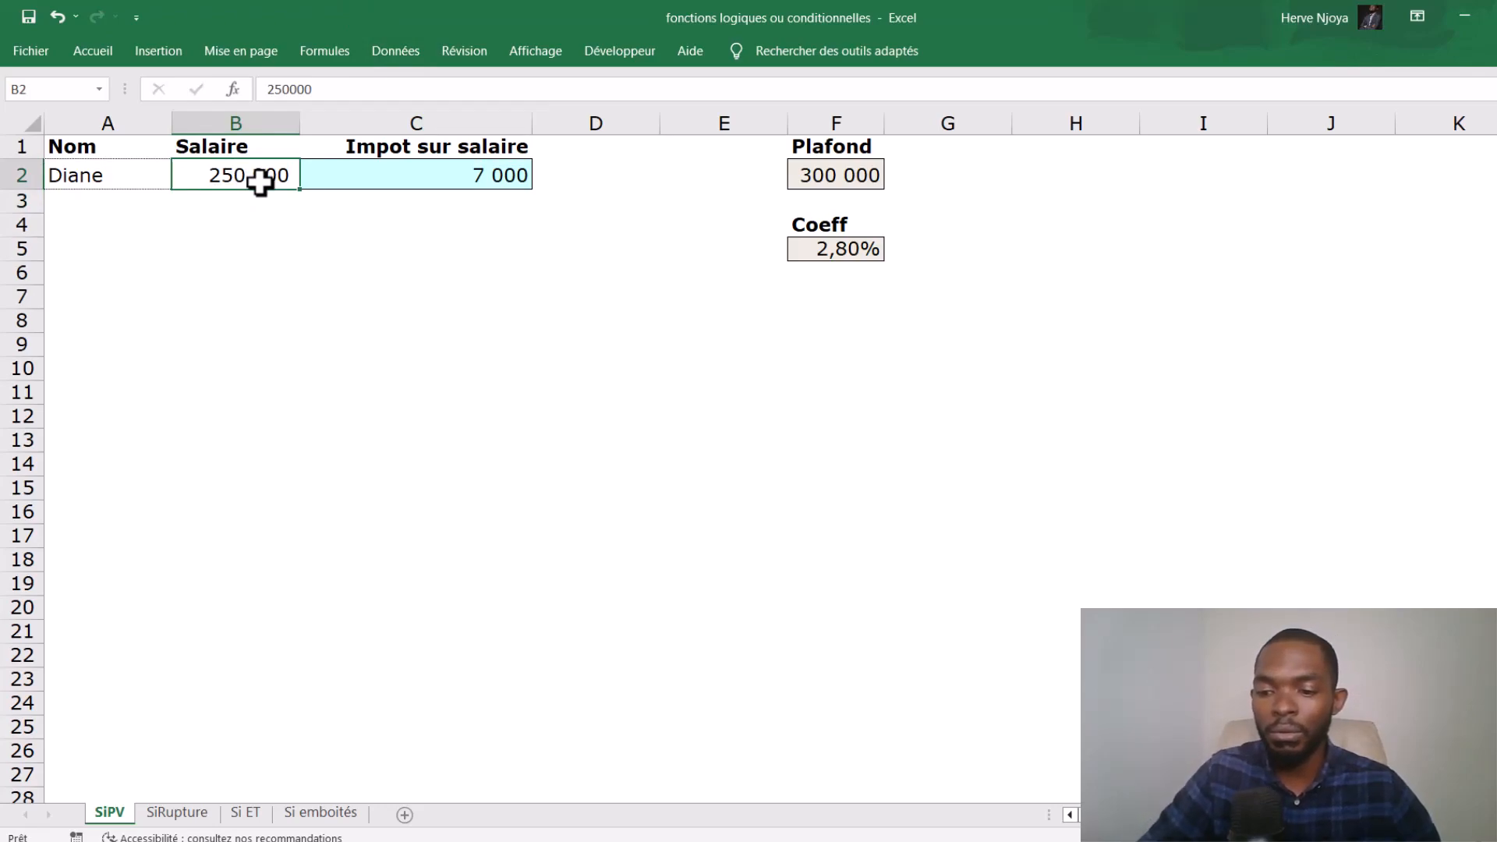
pyautogui.write('5')
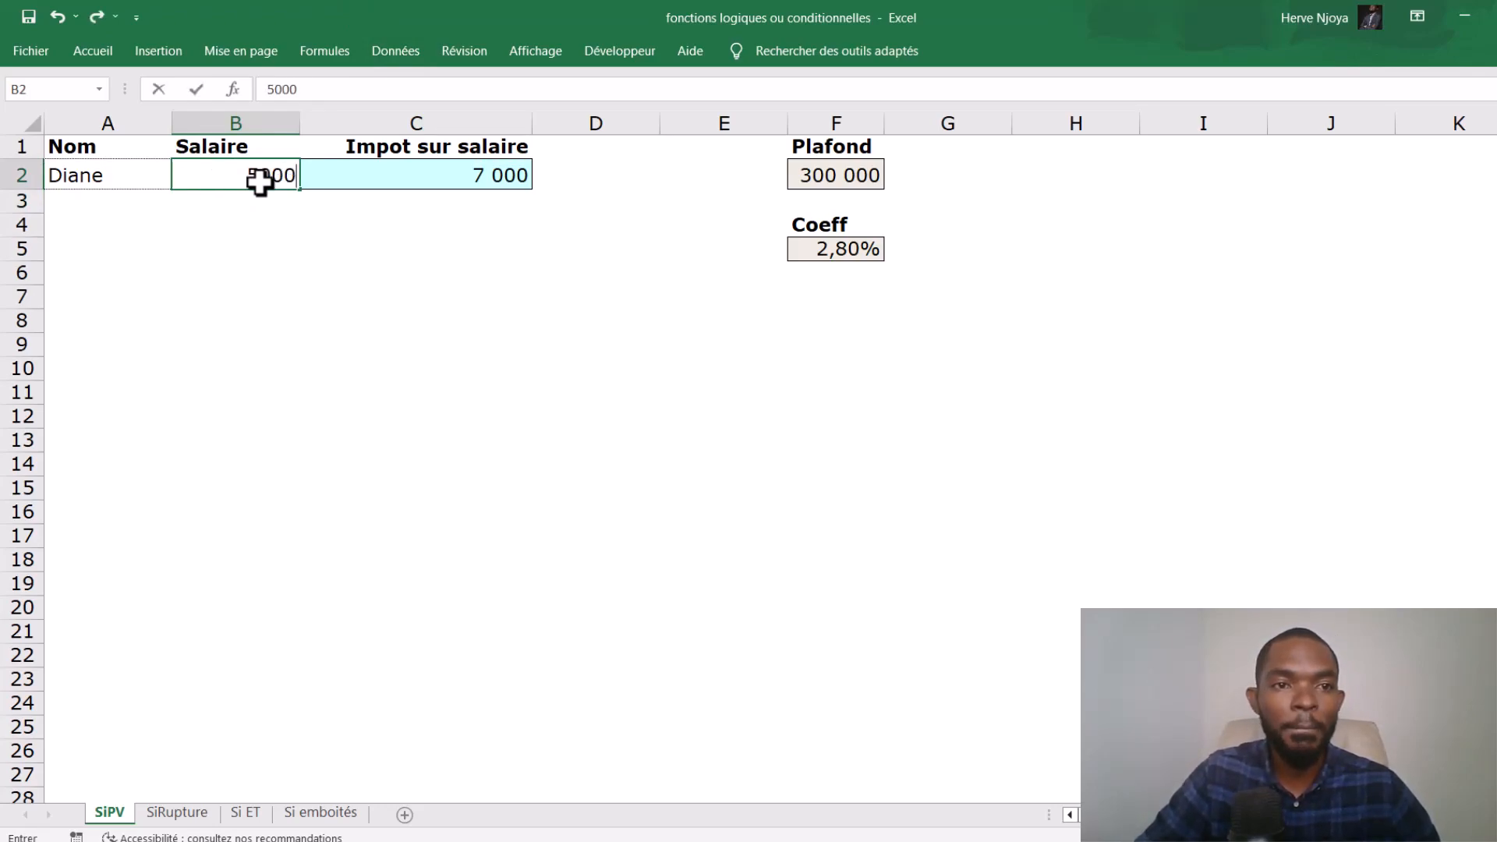
pyautogui.write('00 000')
pyautogui.press('Return')
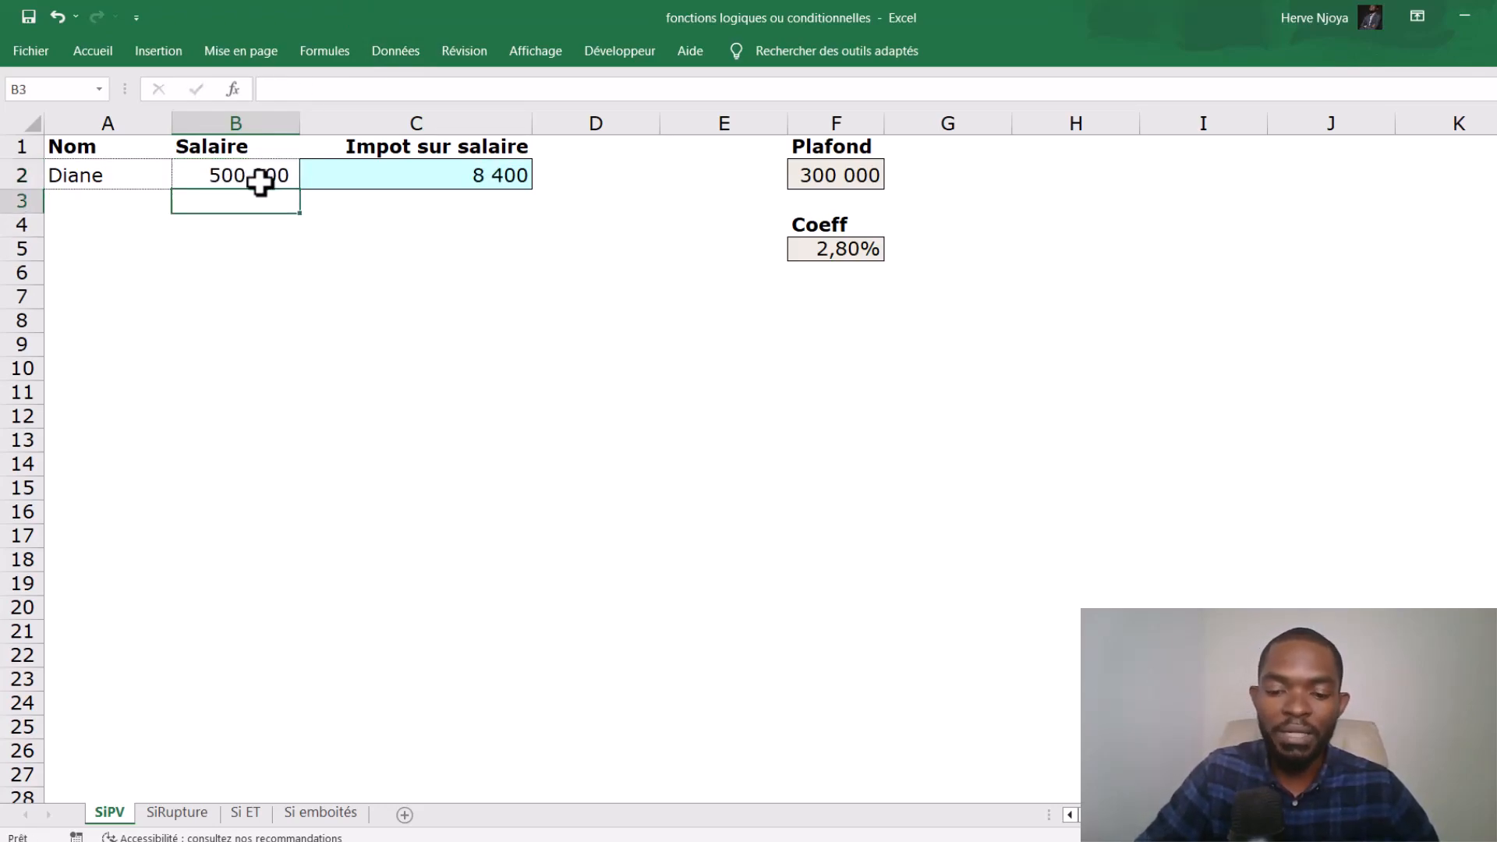
# - Test the tax formula with salaries of 450000 and 300000 in B2
pyautogui.click(260, 181)
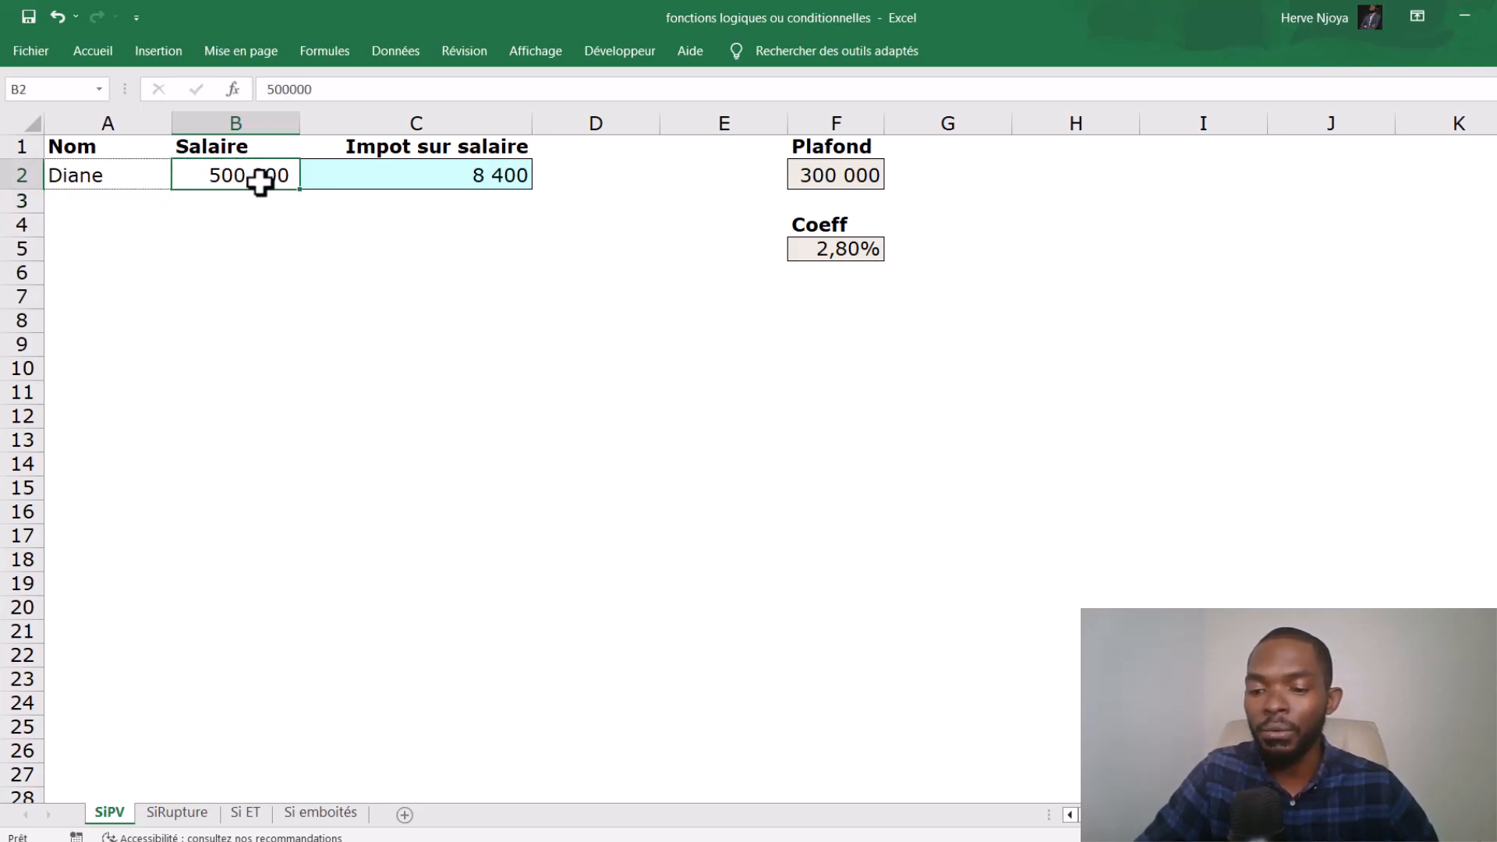
pyautogui.write('450 00')
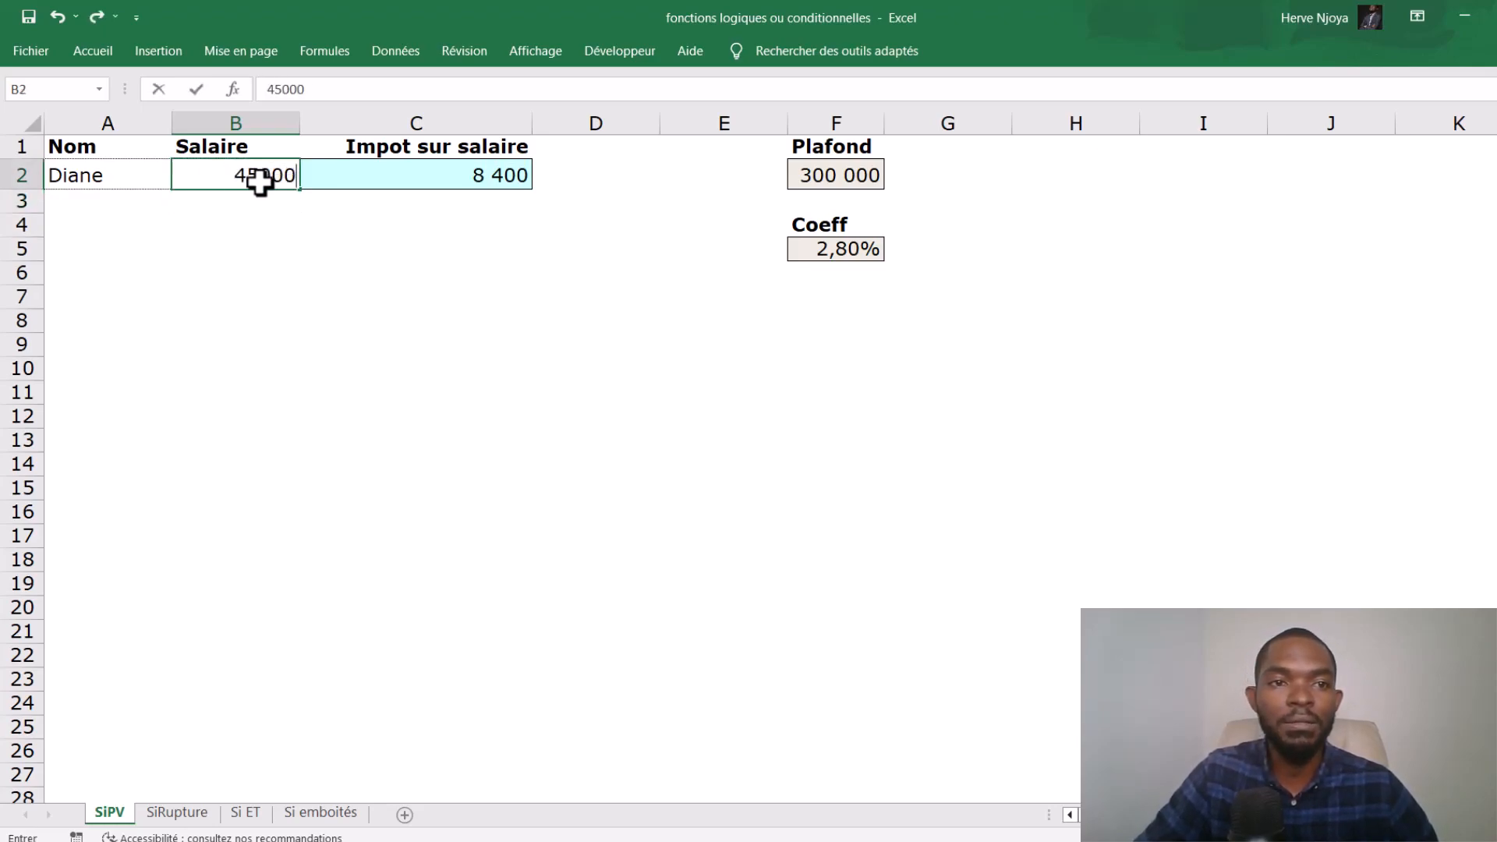
pyautogui.write('0')
pyautogui.press('Return')
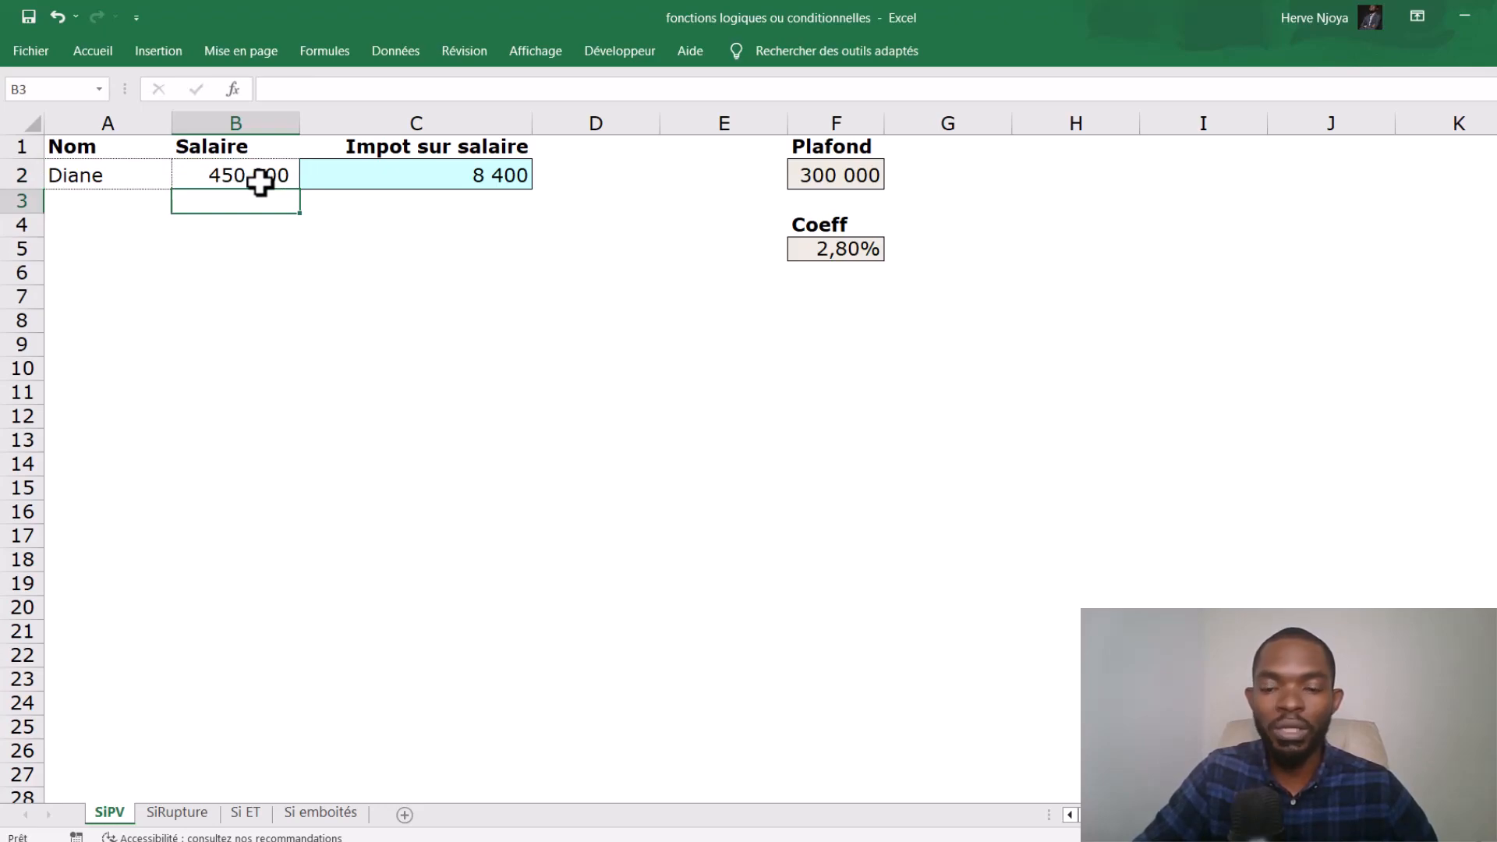
pyautogui.click(260, 180)
pyautogui.write('300000')
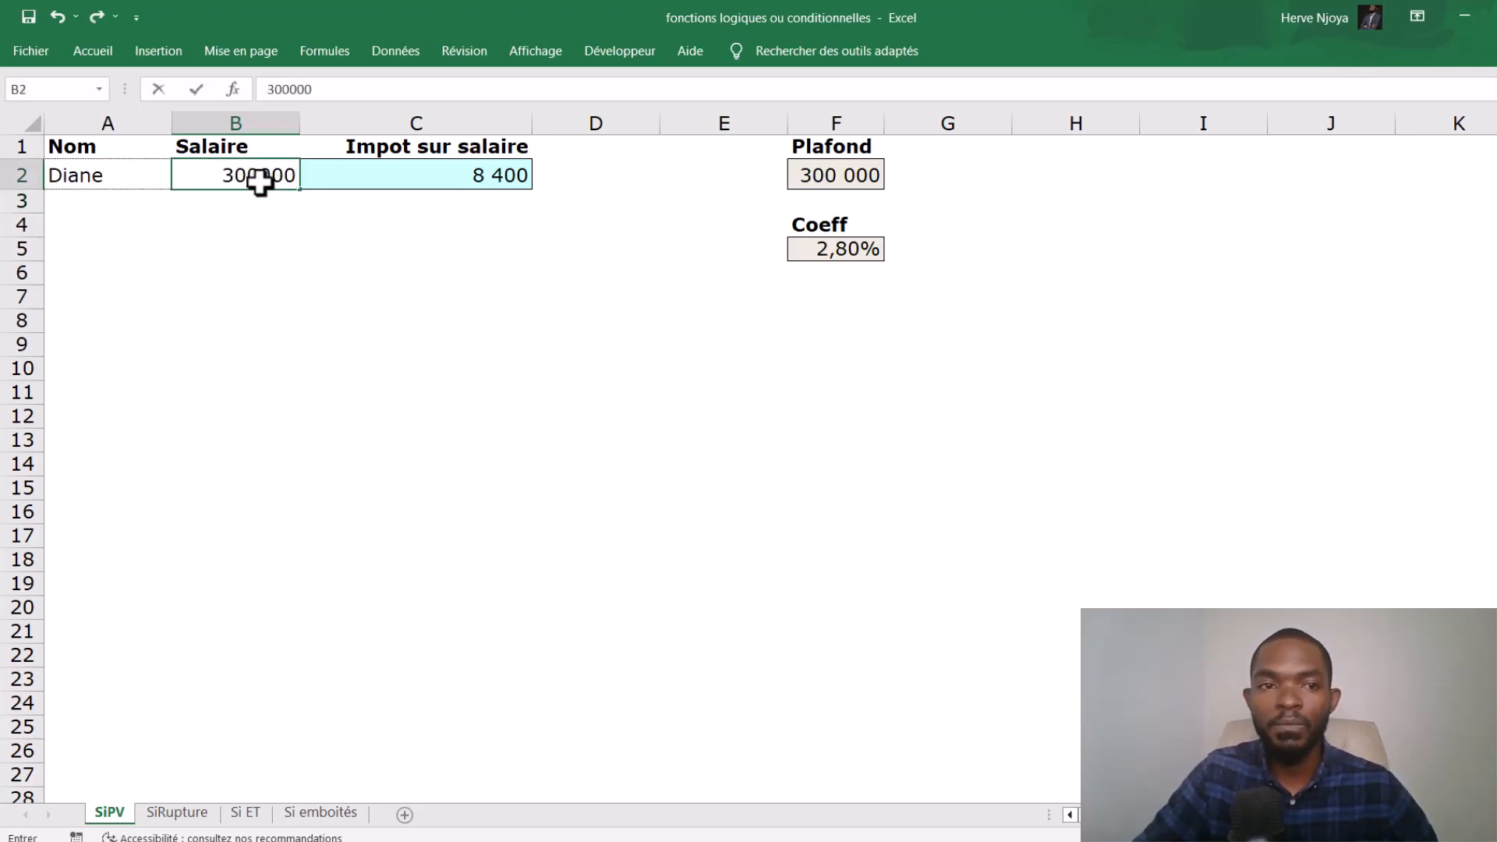
pyautogui.press('Return')
# - Set the salary in B2 to 299000 and select C2 to review its tax formula
pyautogui.click(260, 181)
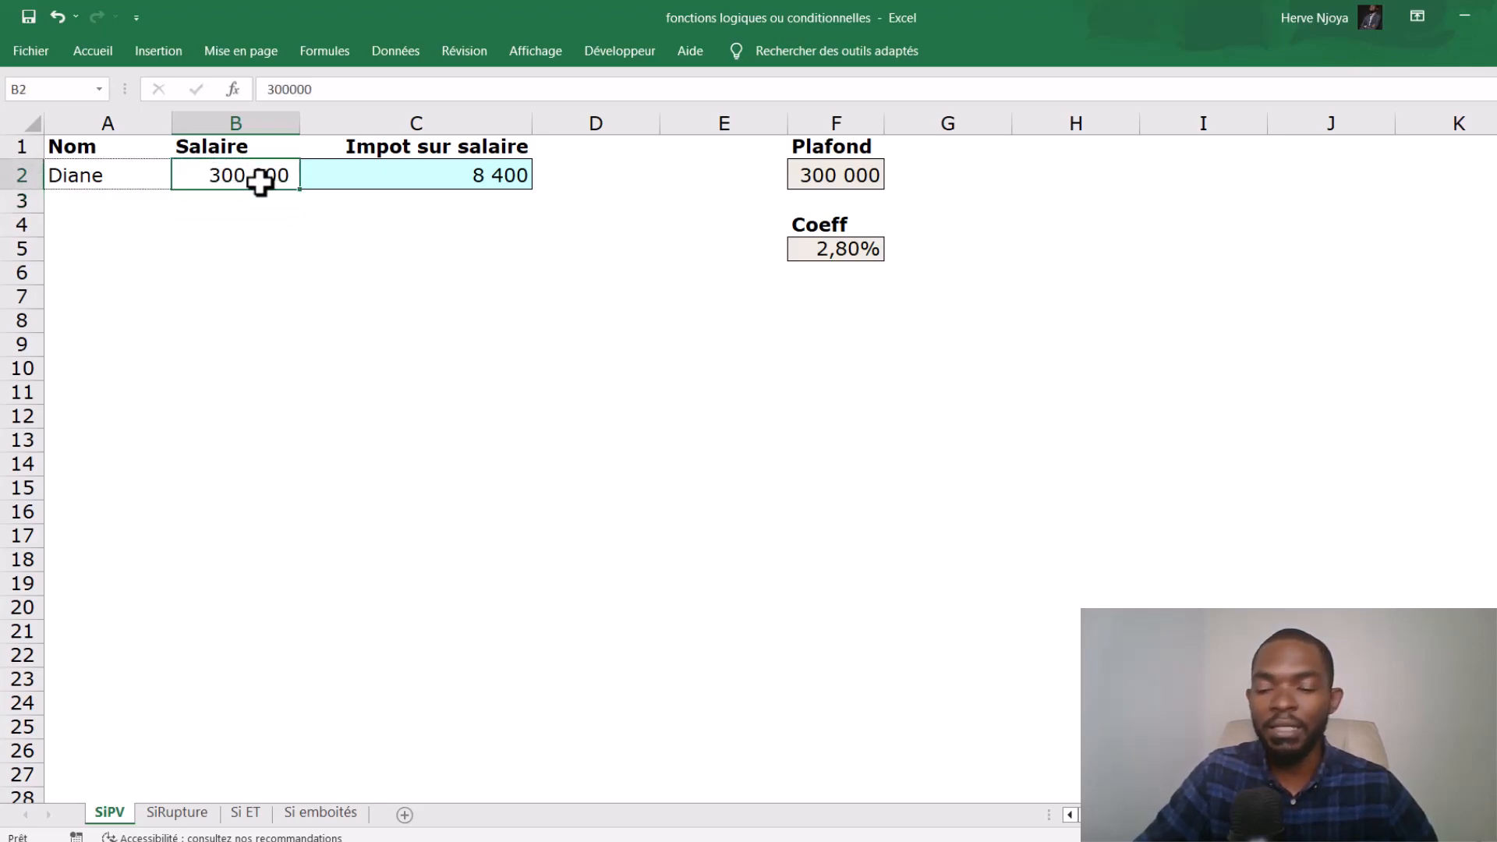
pyautogui.write('2')
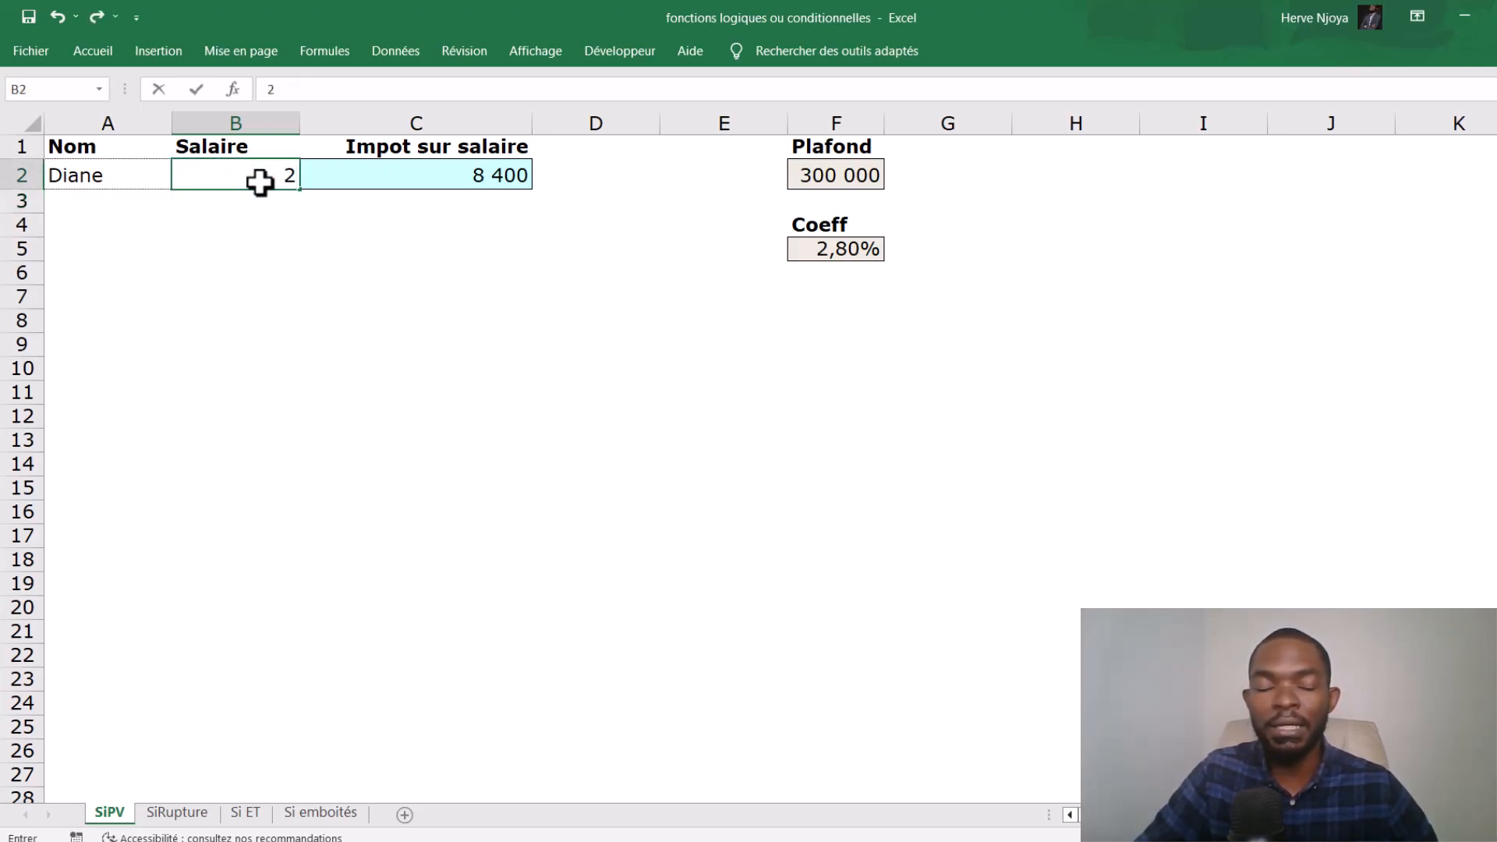
pyautogui.write('99000')
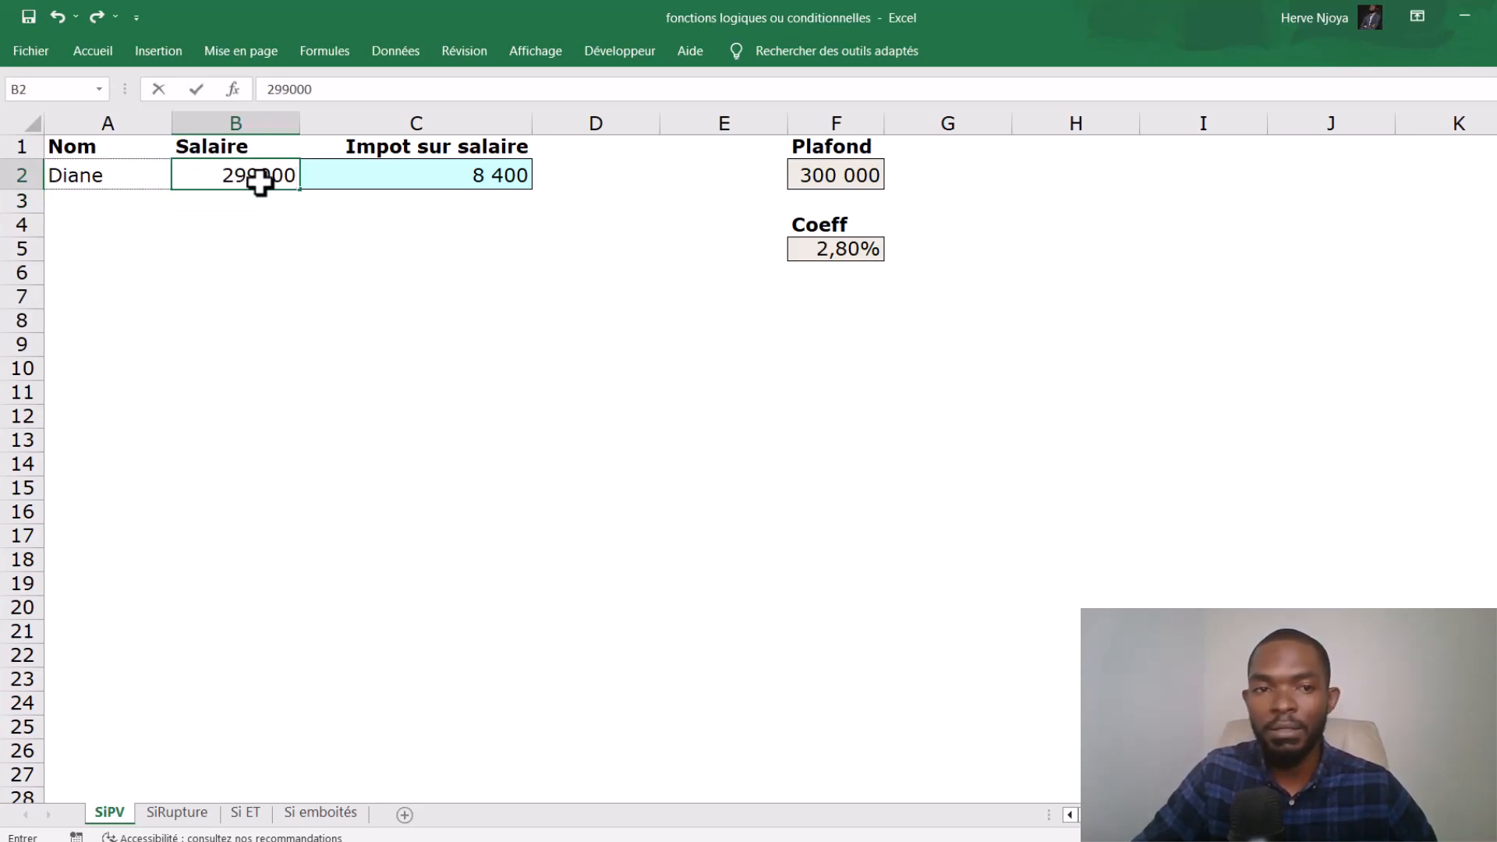
pyautogui.press('Return')
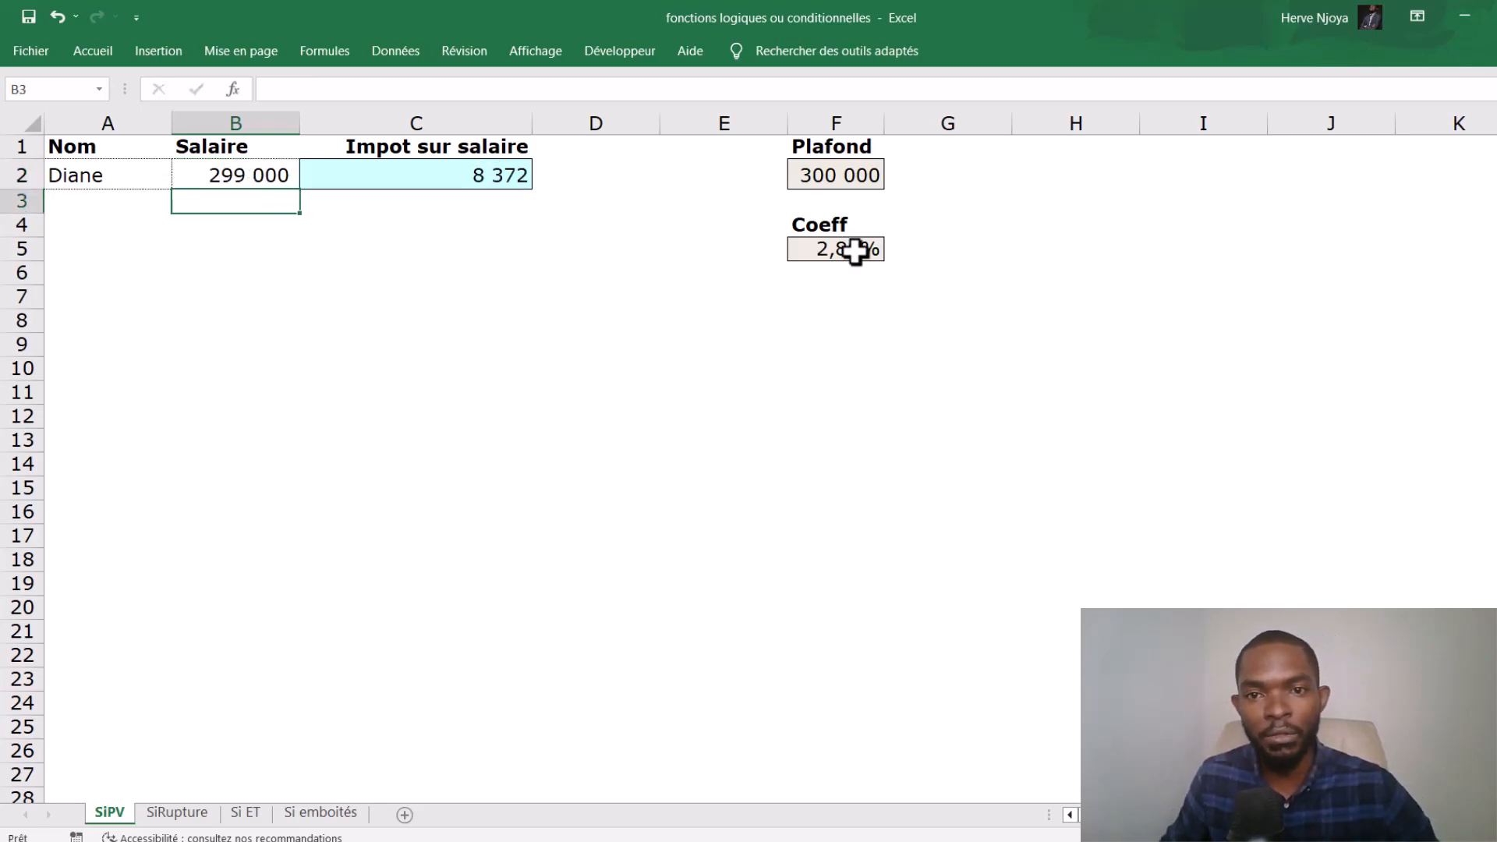
pyautogui.click(439, 185)
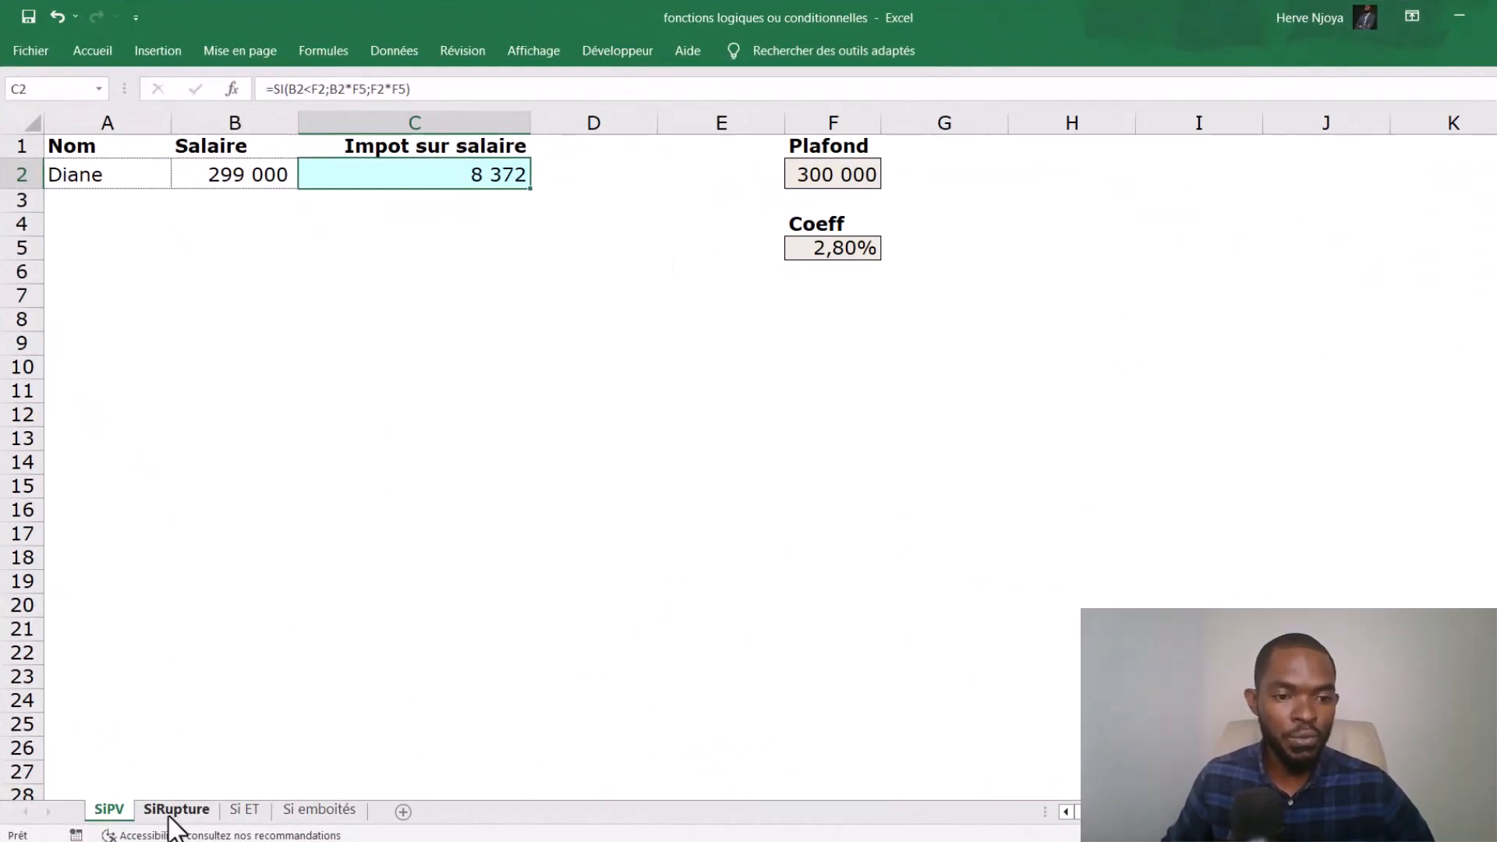
# - Open the SiRupture sheet and examine the stock and minimum values of Produit1
pyautogui.click(173, 811)
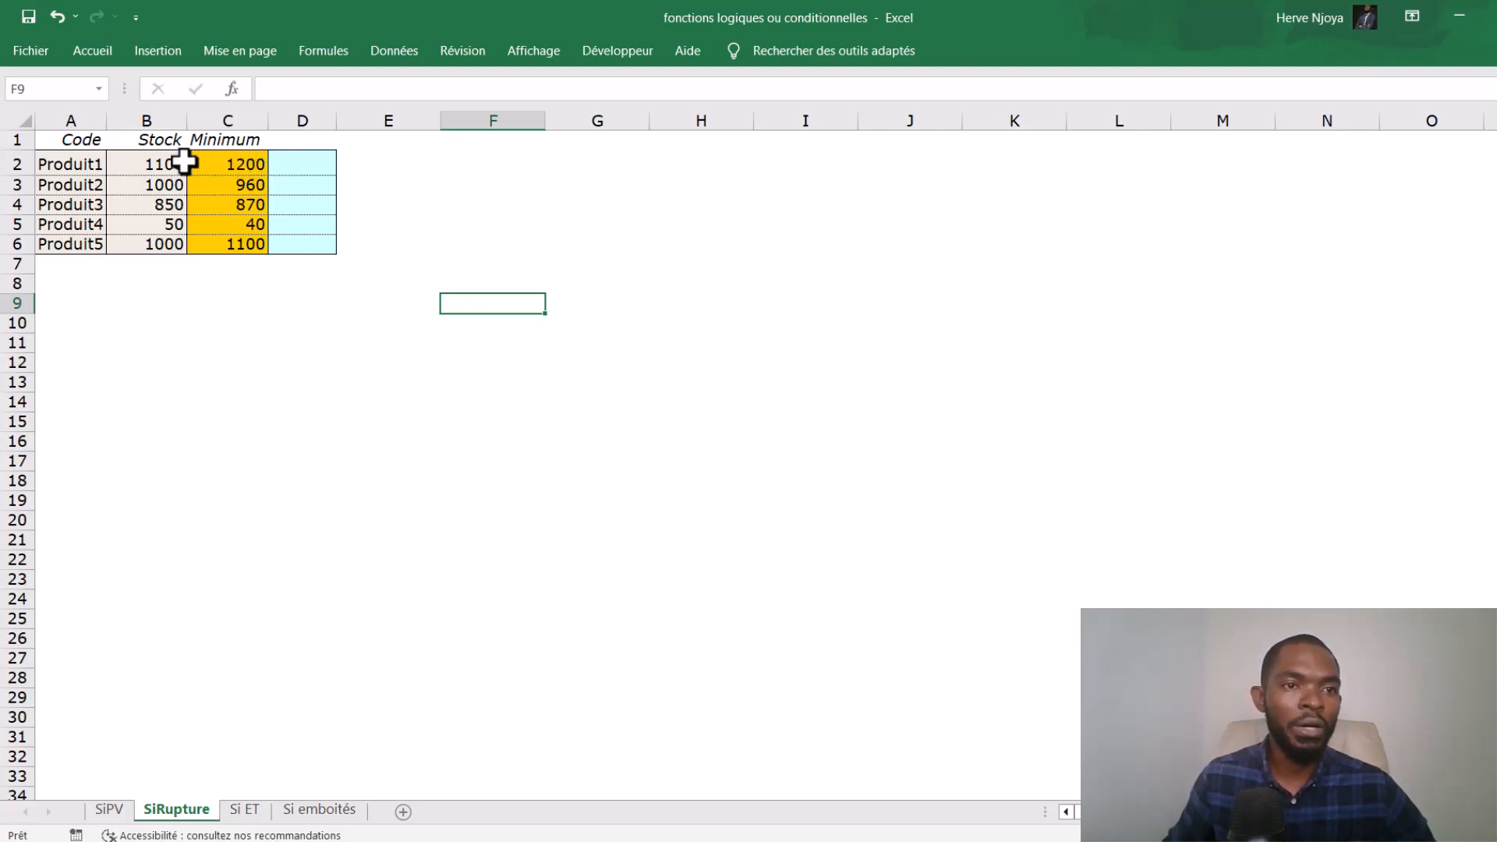
pyautogui.click(220, 170)
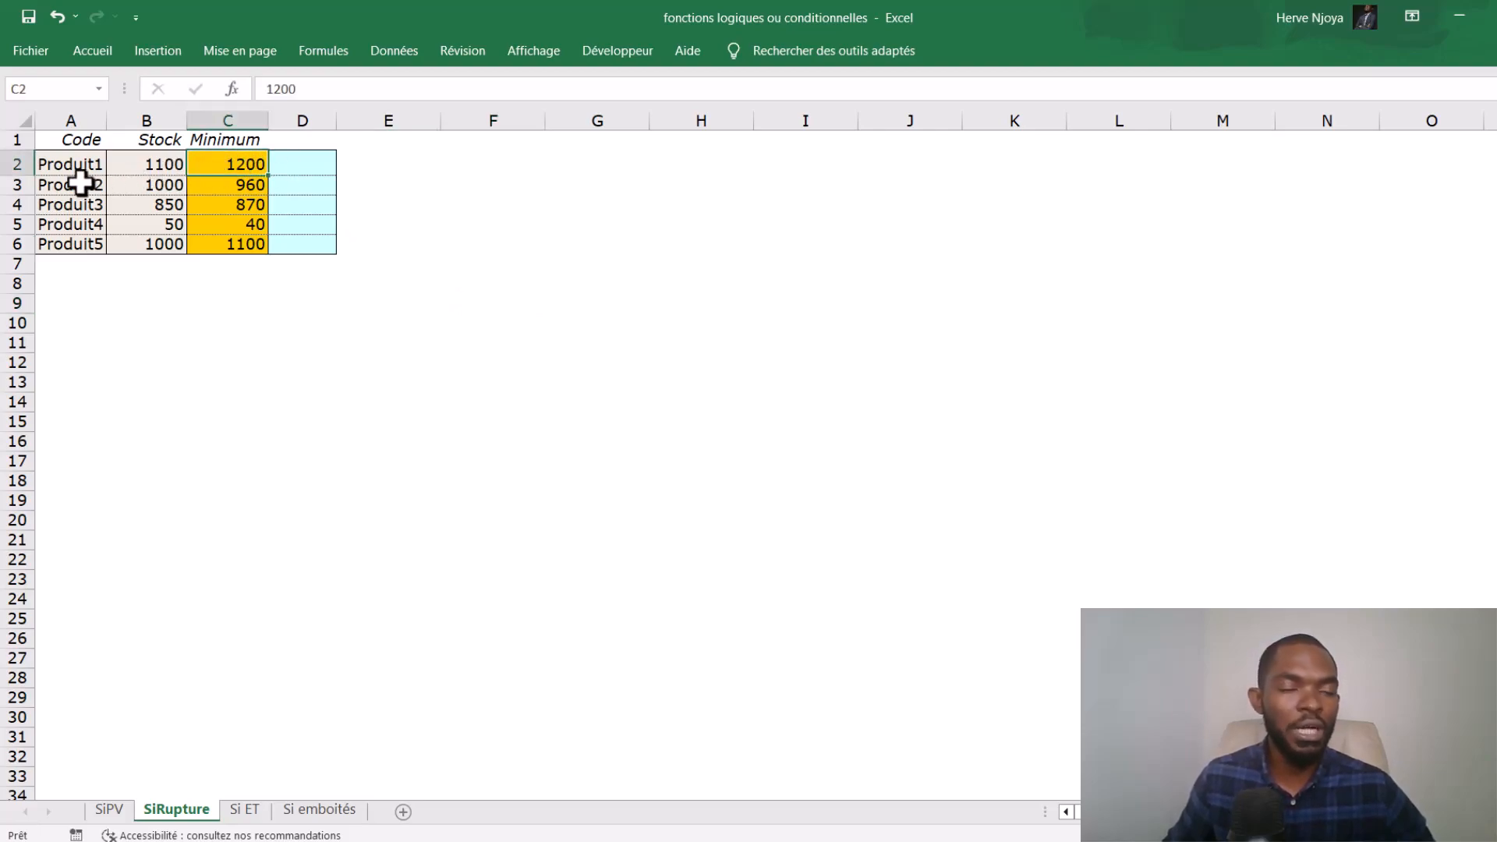
pyautogui.click(158, 166)
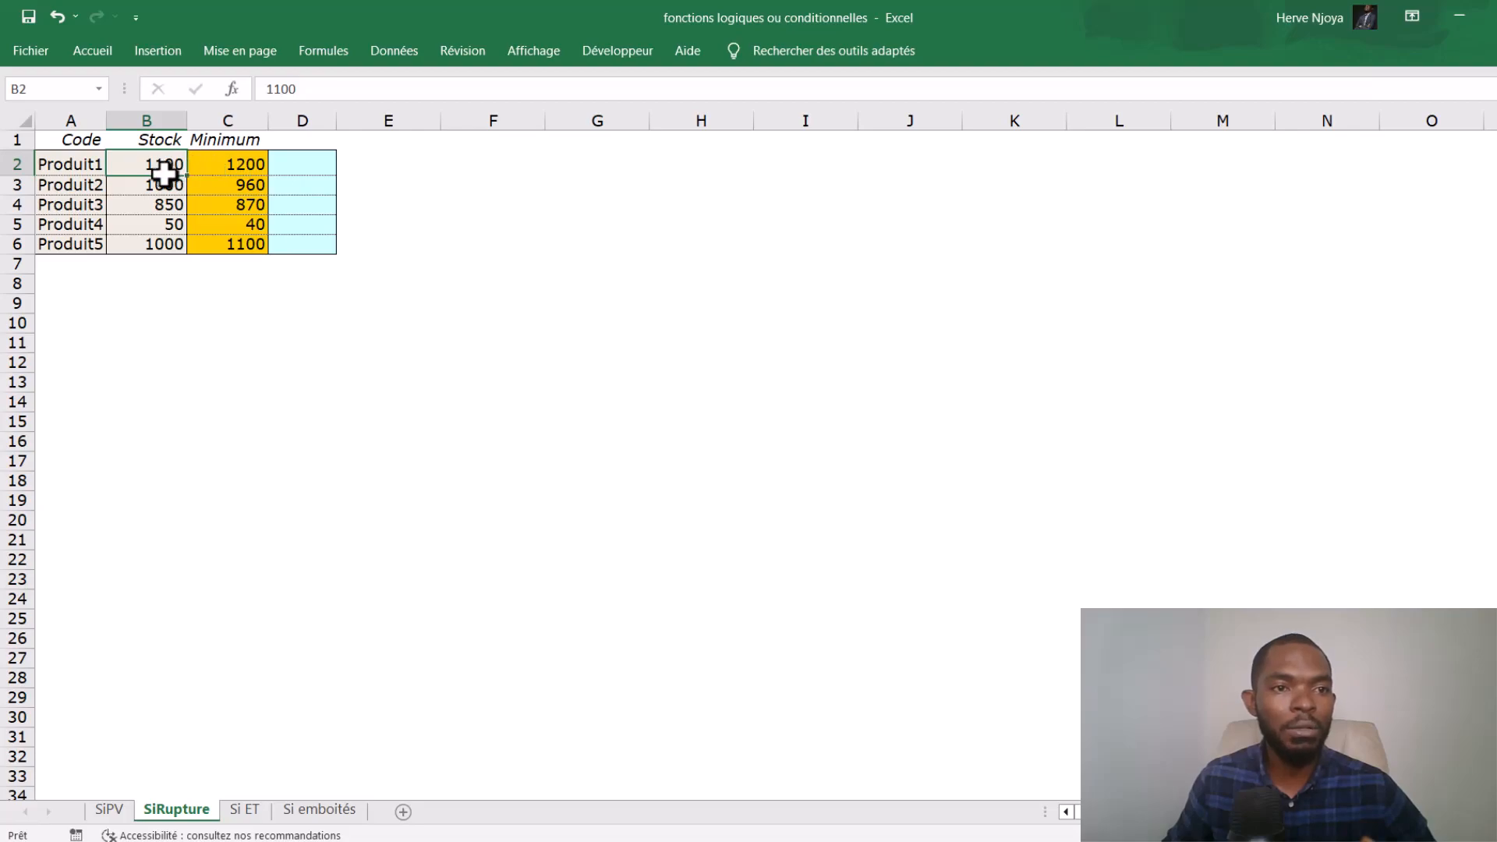
pyautogui.click(217, 164)
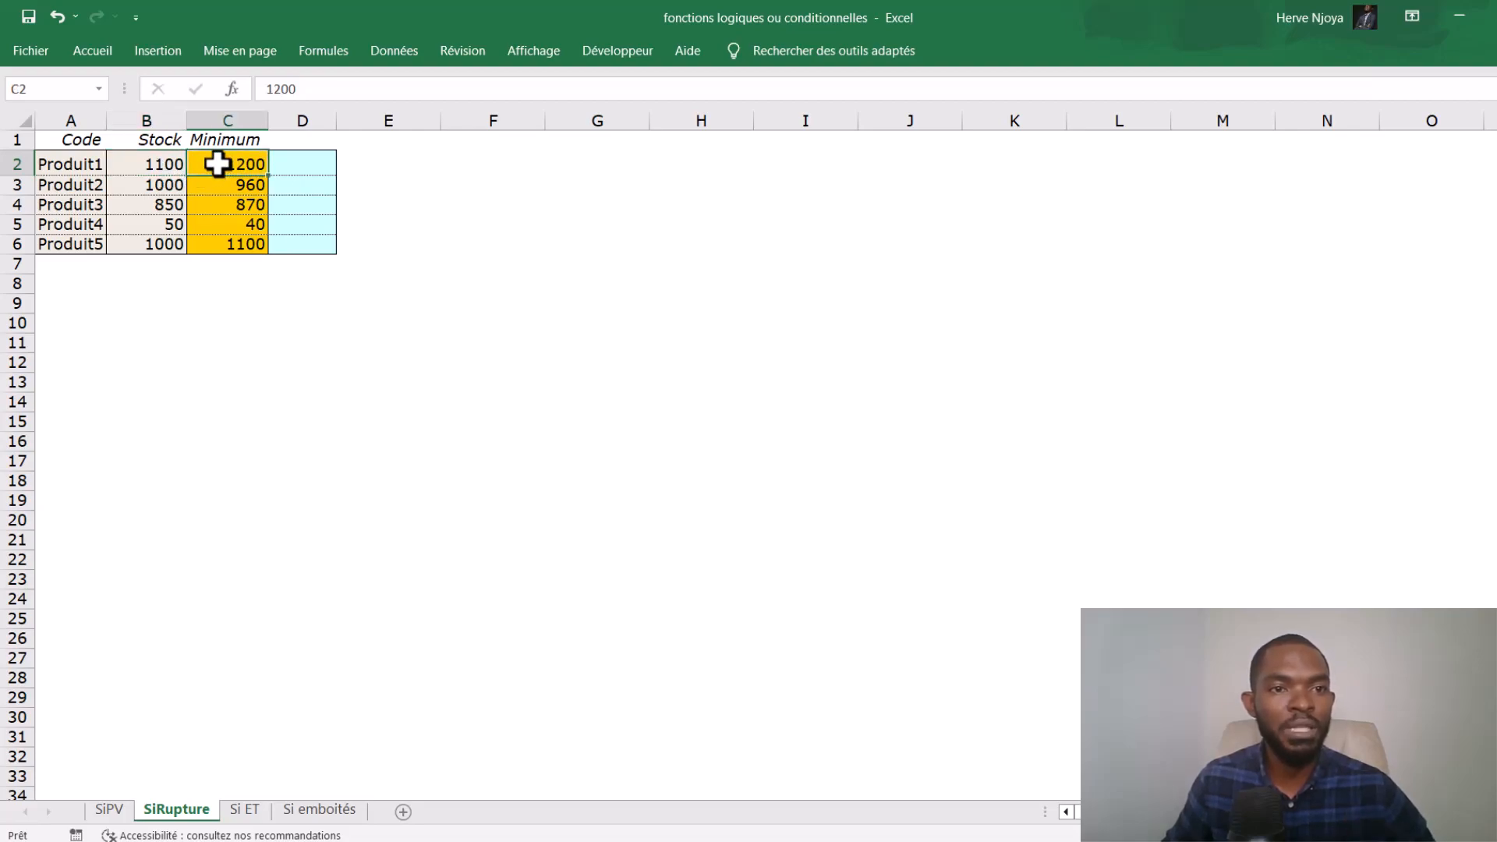
# - Start a SI formula in D2 with the logical test B2<C2
pyautogui.click(289, 163)
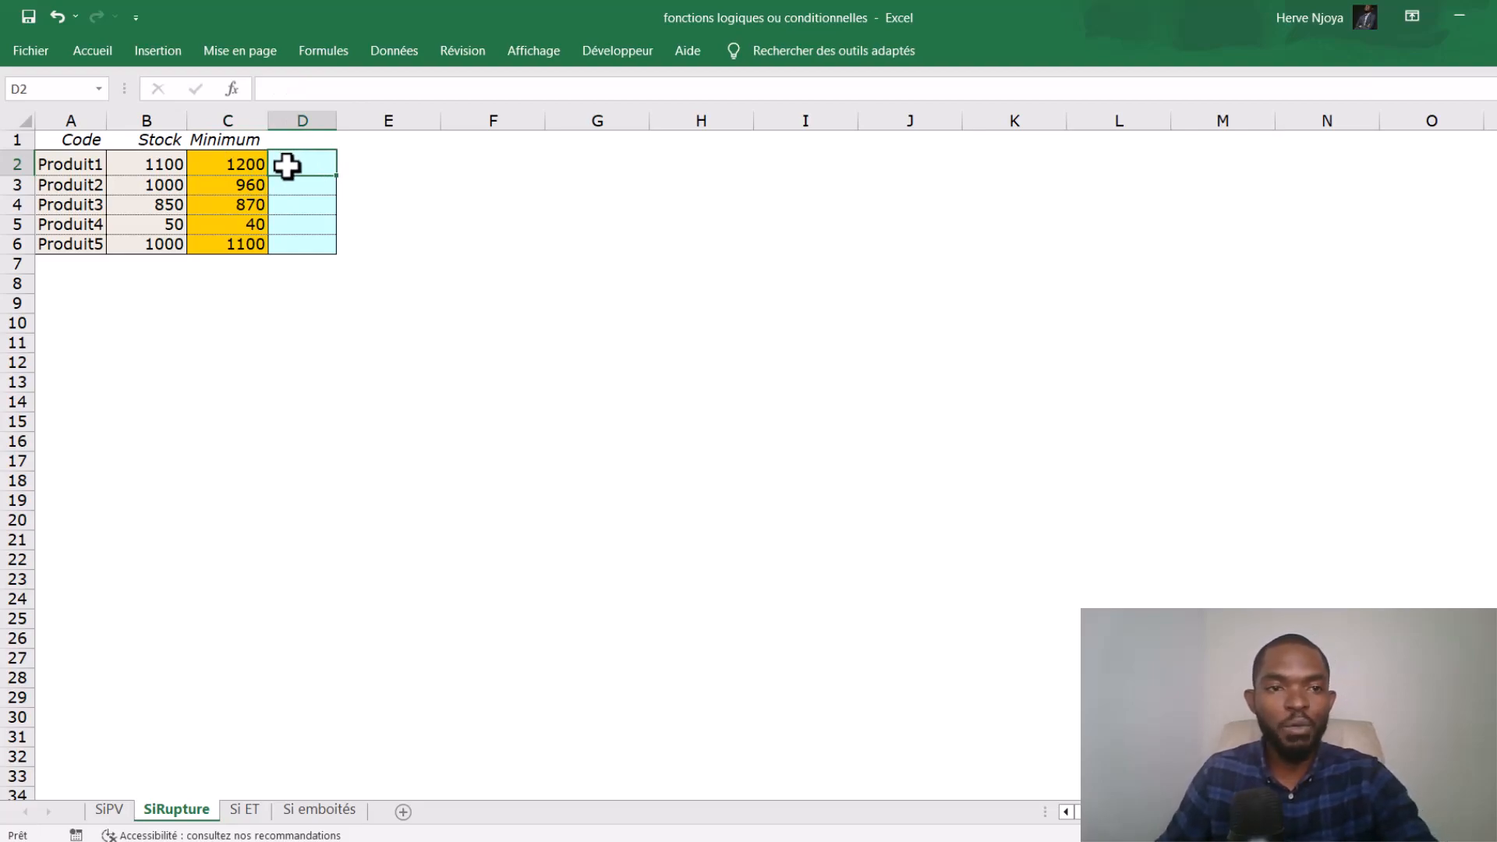
pyautogui.write('=si')
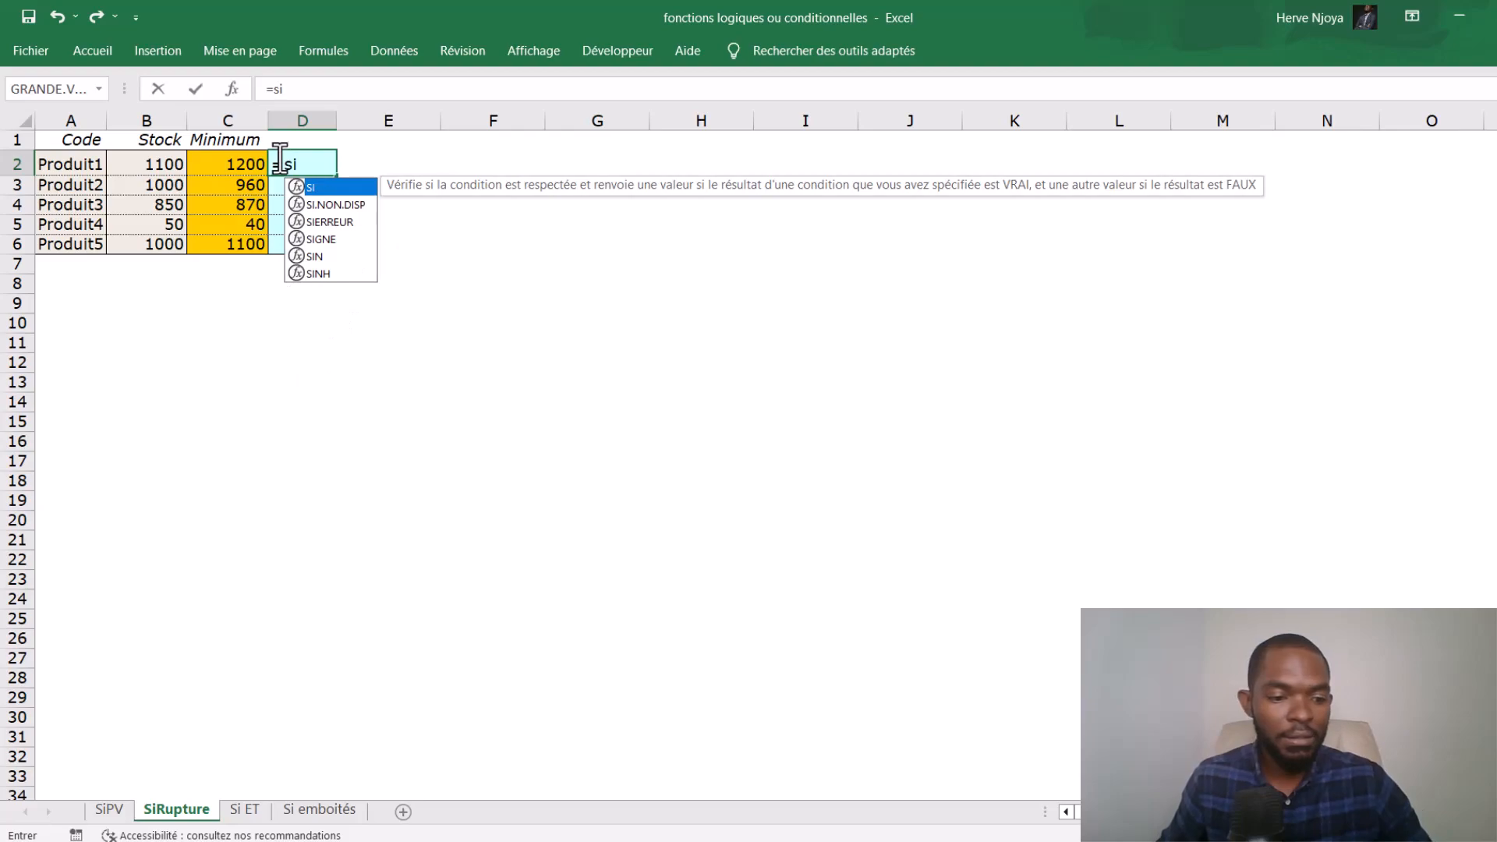
pyautogui.press('Tab')
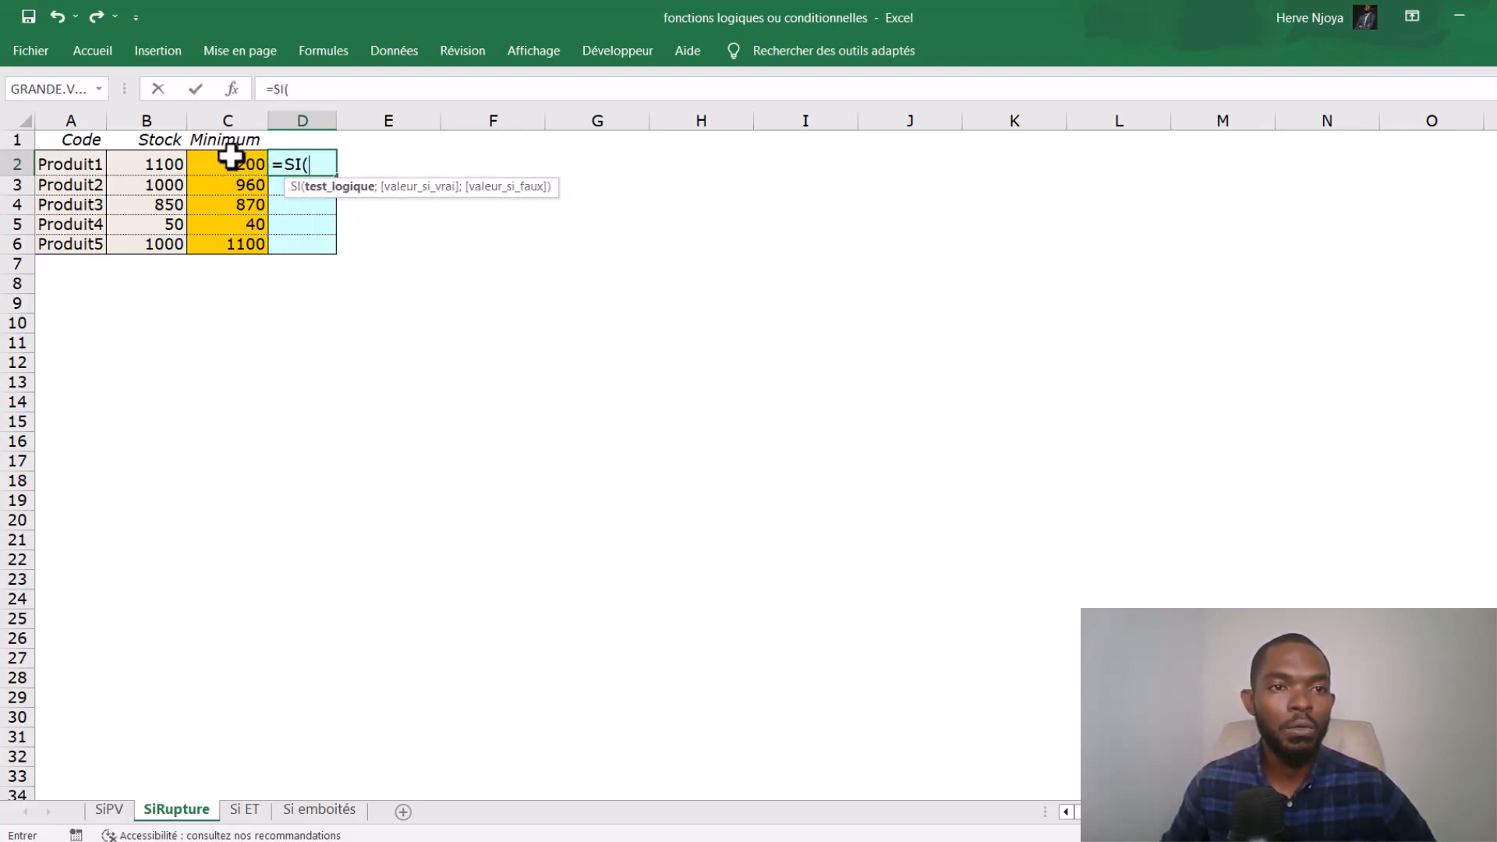
pyautogui.click(160, 166)
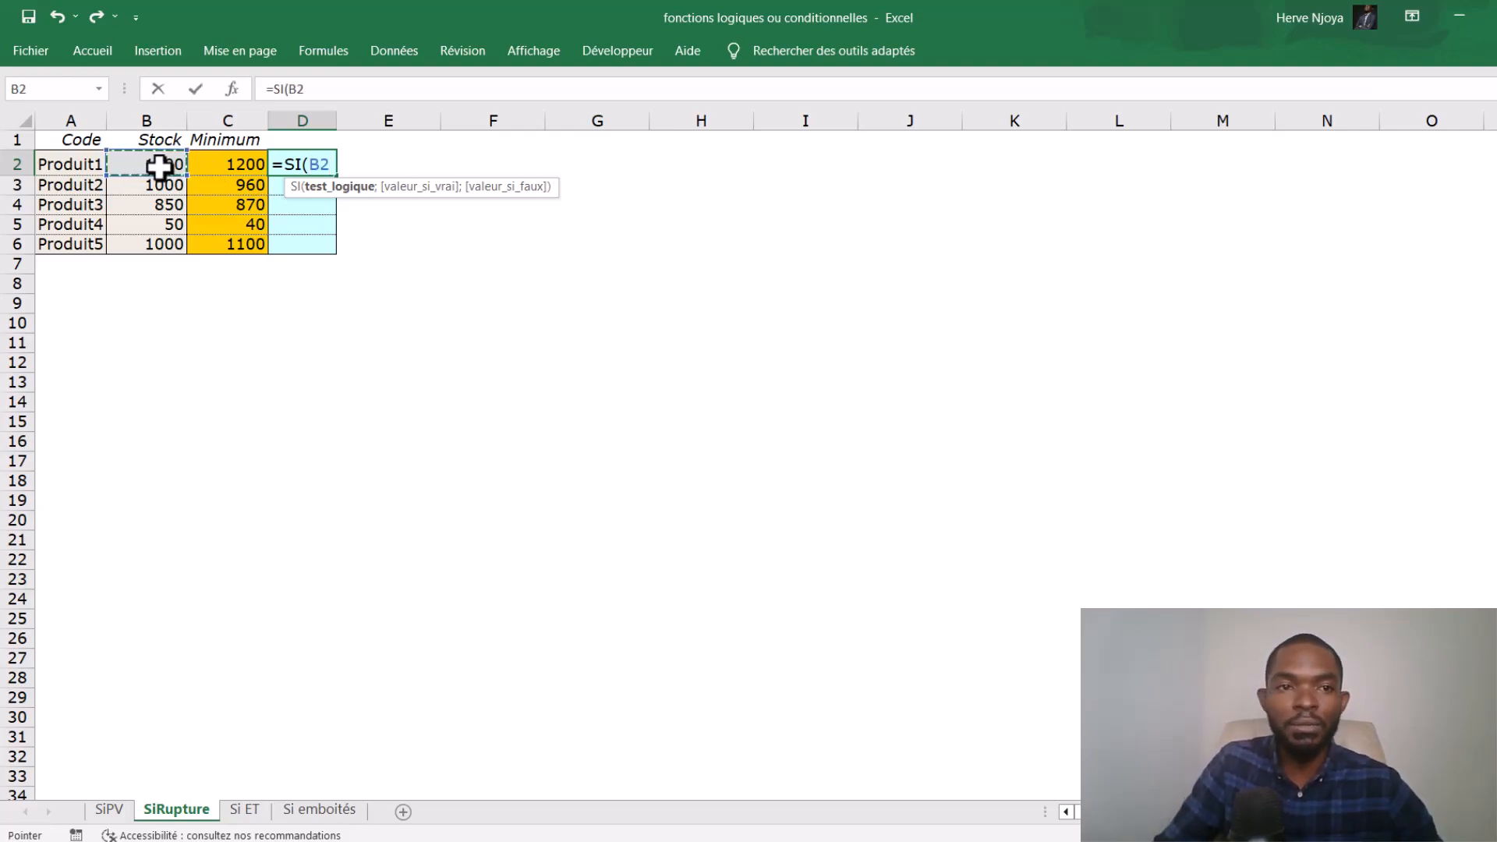
pyautogui.write('<')
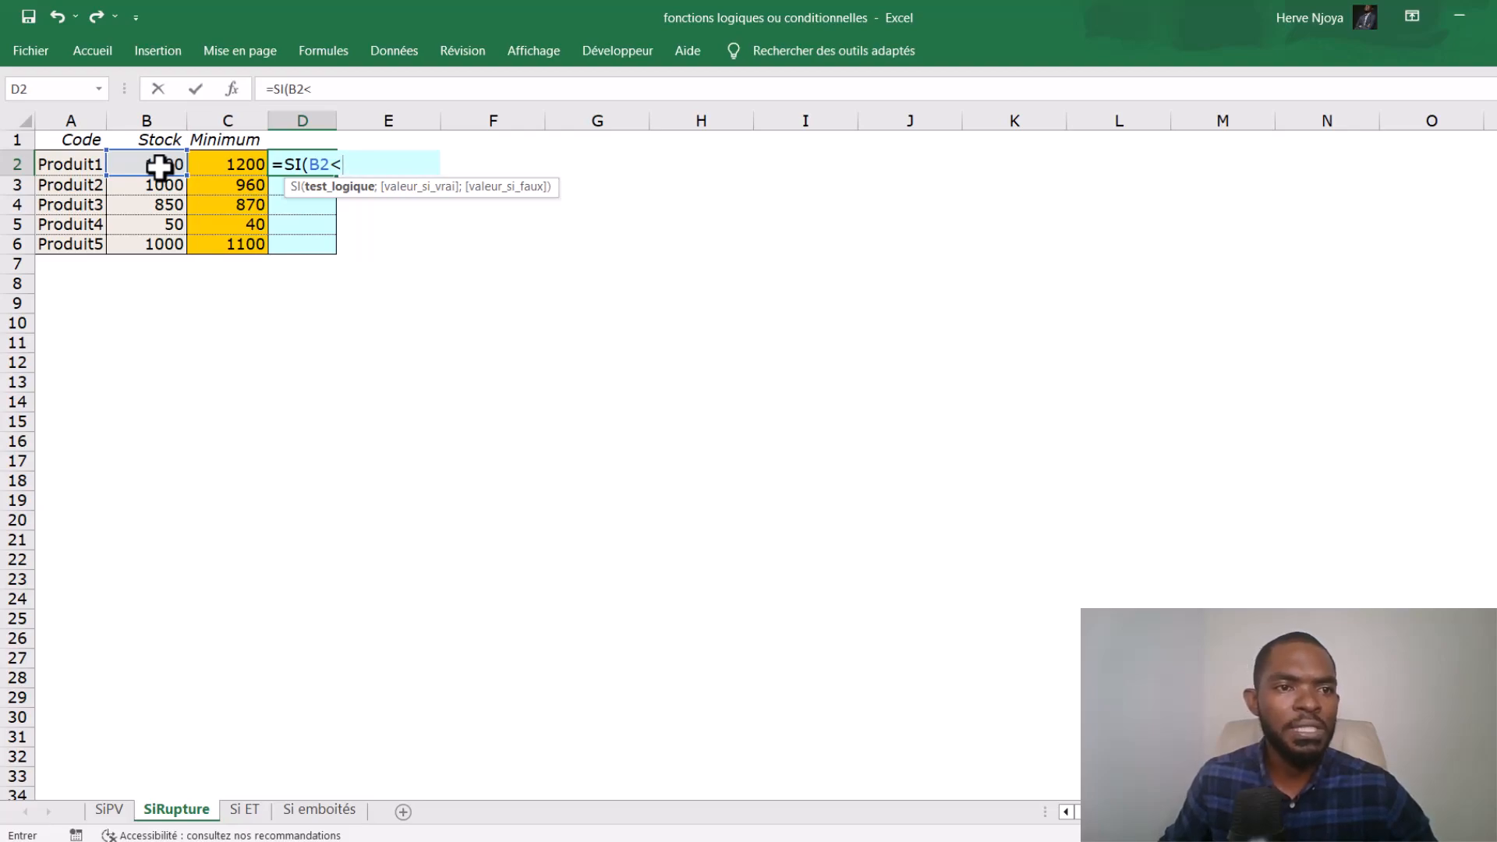
pyautogui.click(225, 163)
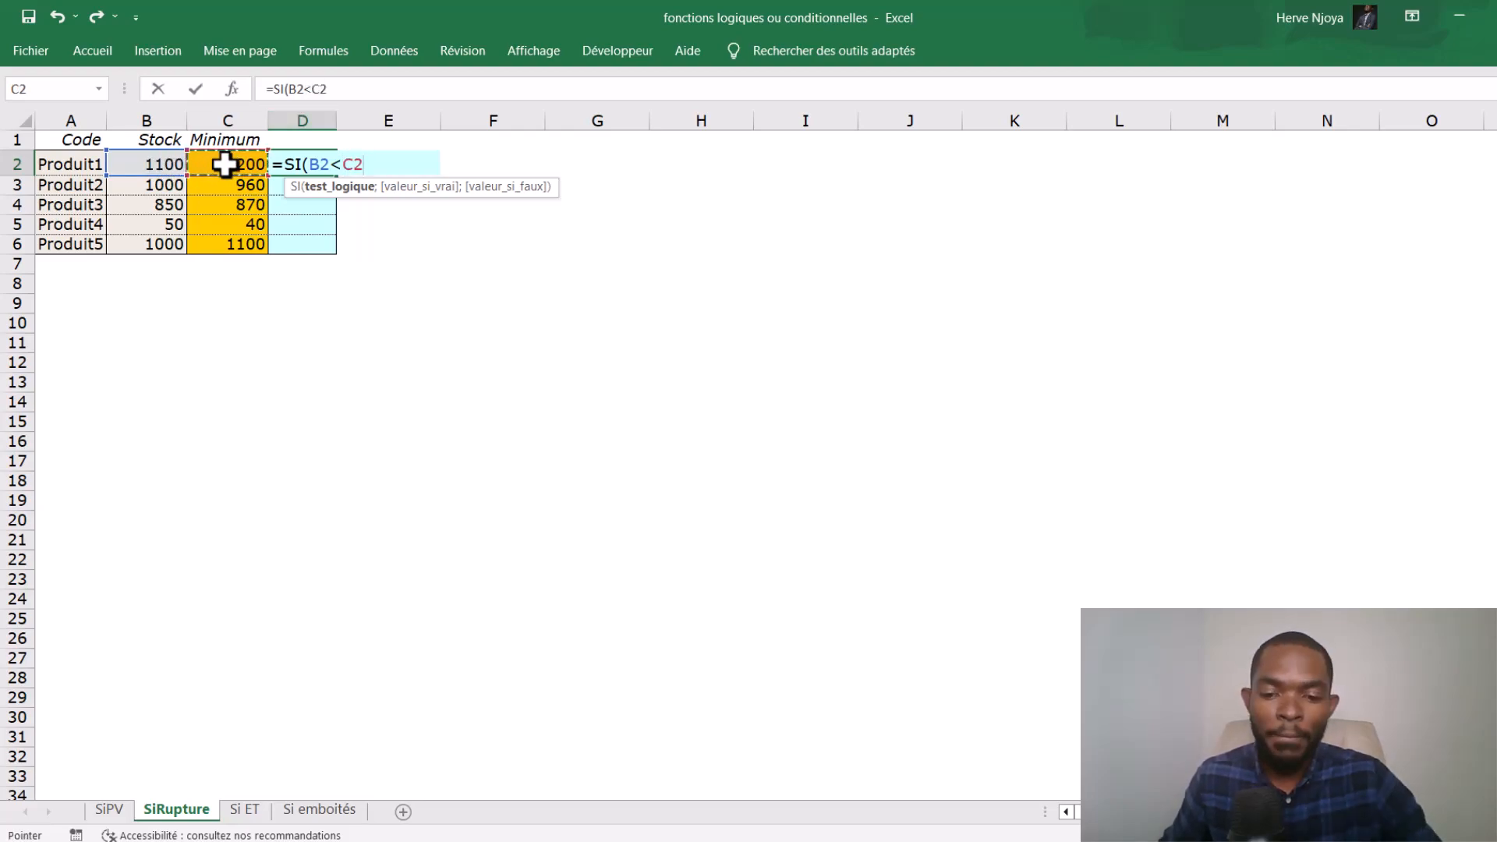
# - Complete the D2 formula with "Rupture" as the true value and no false value
pyautogui.press('F8')
pyautogui.press('F8')
pyautogui.write(';')
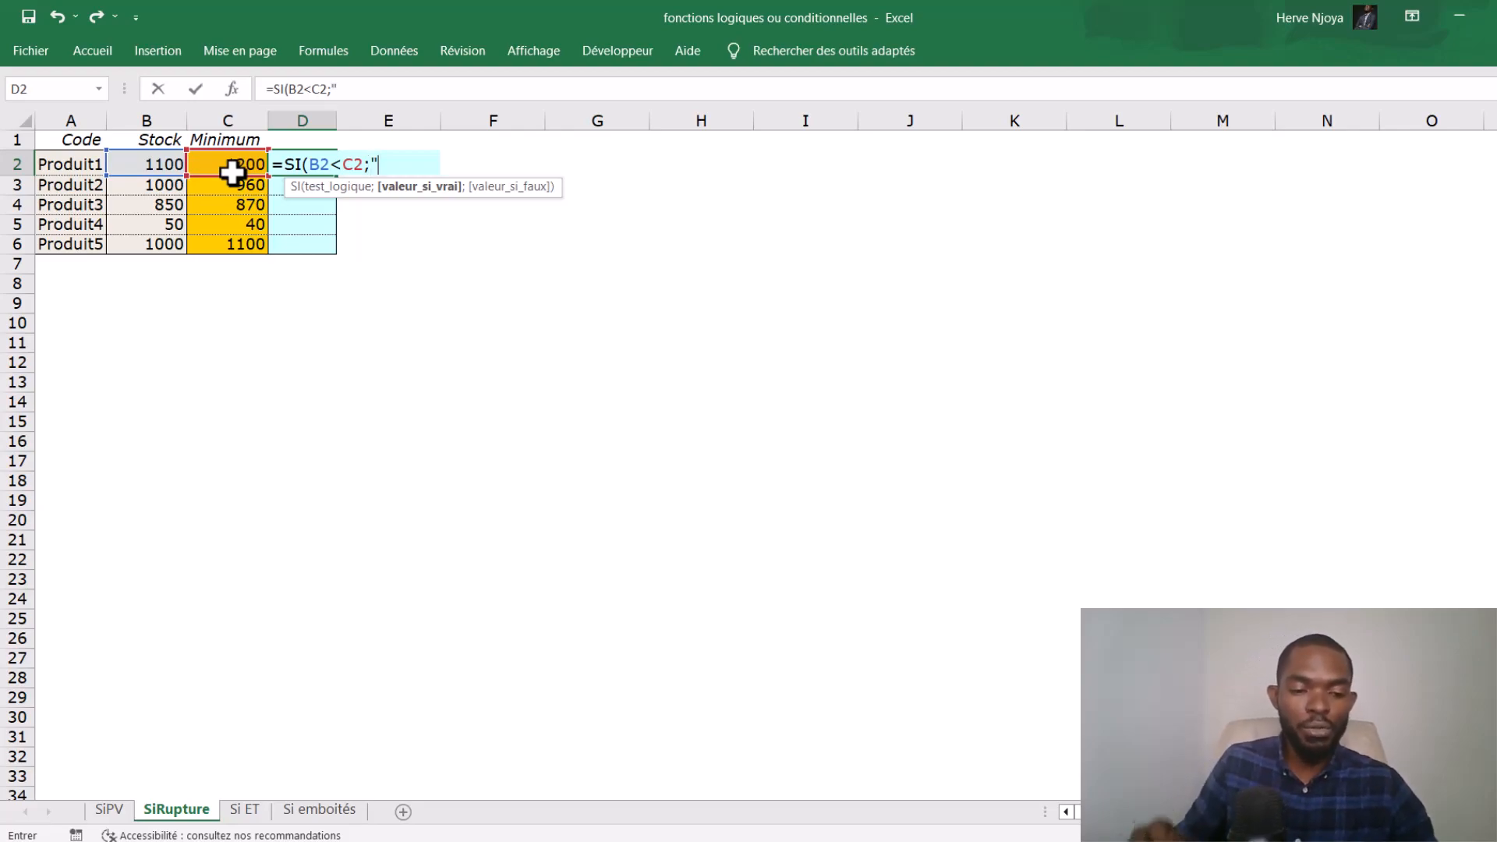
pyautogui.write('R')
pyautogui.press('capslock')
pyautogui.write('u')
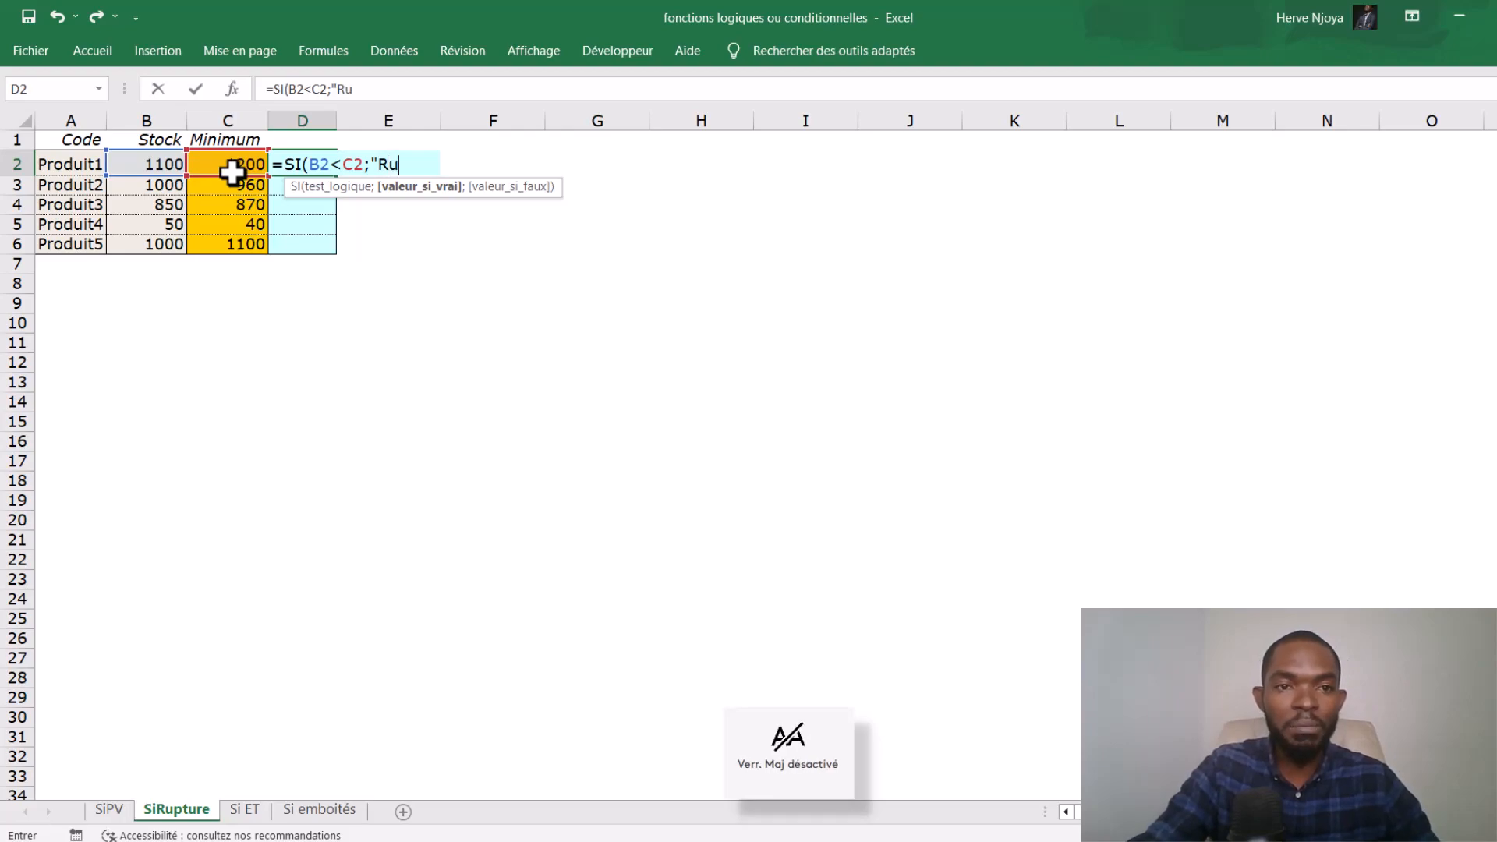
pyautogui.write('pture')
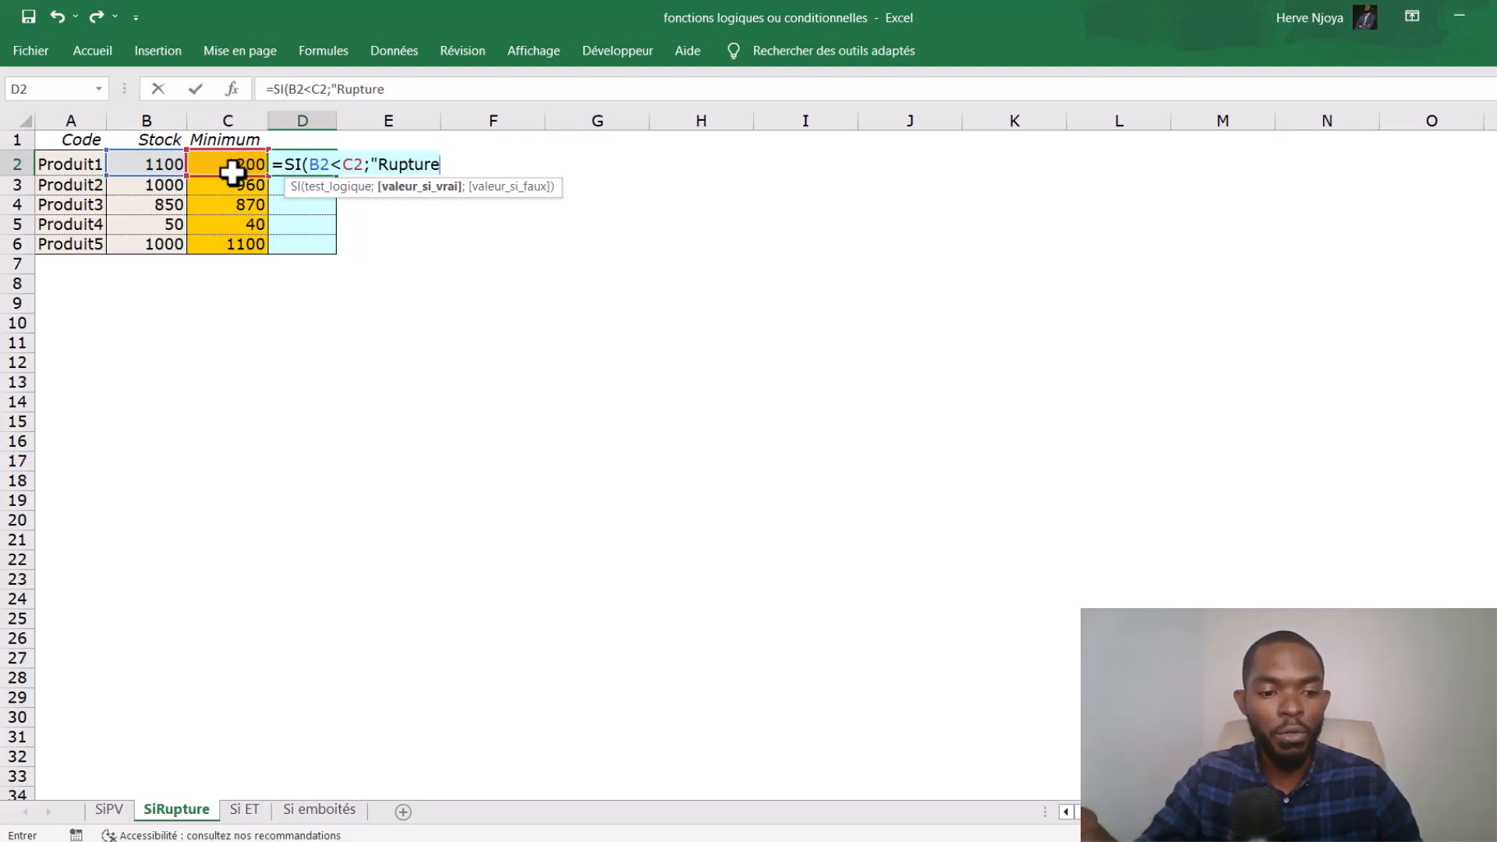
pyautogui.write('"')
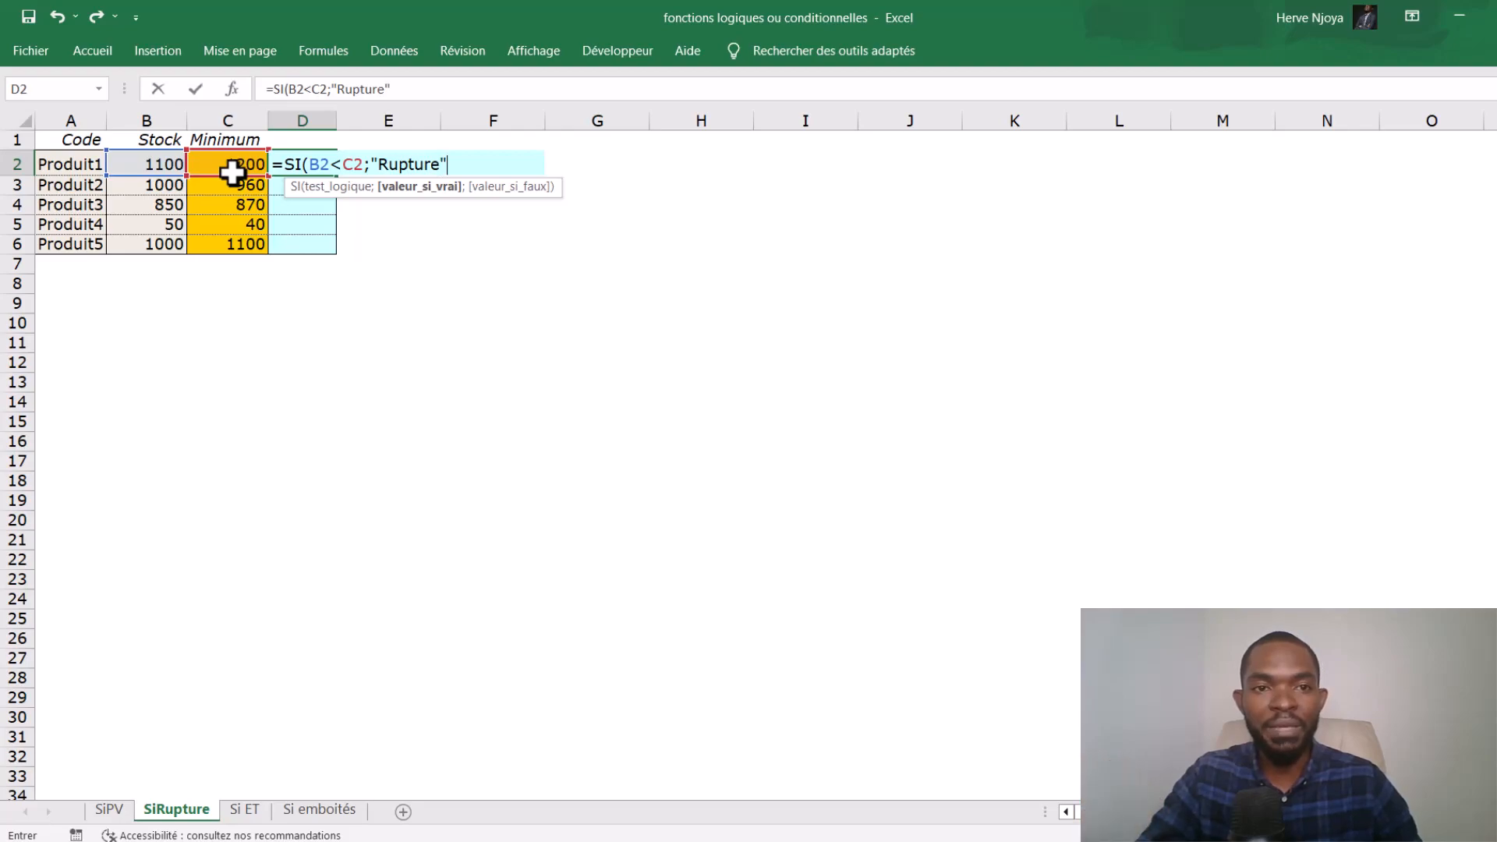
pyautogui.write(';')
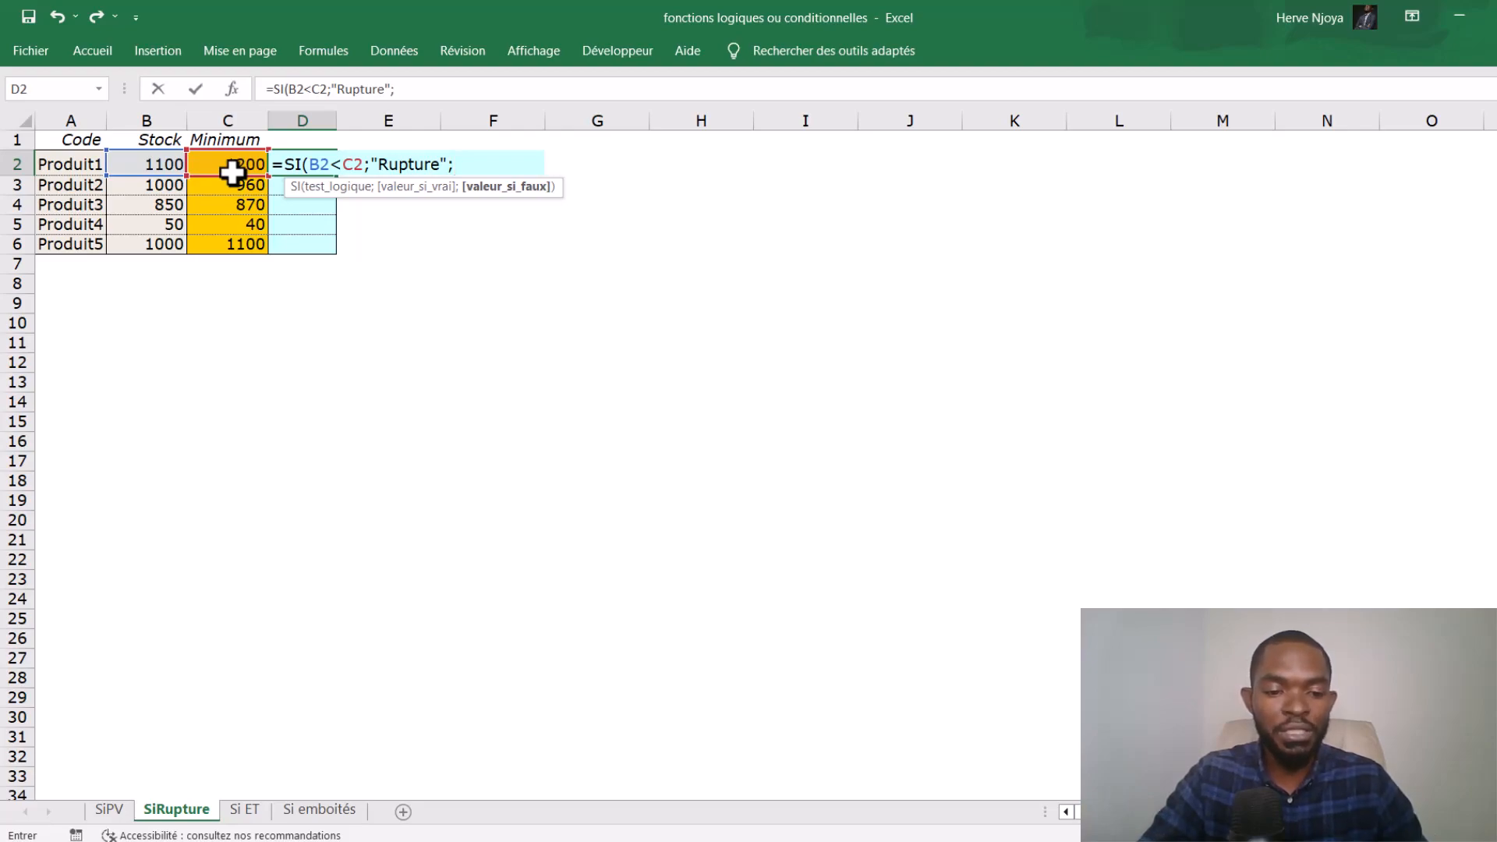
pyautogui.press('BackSpace')
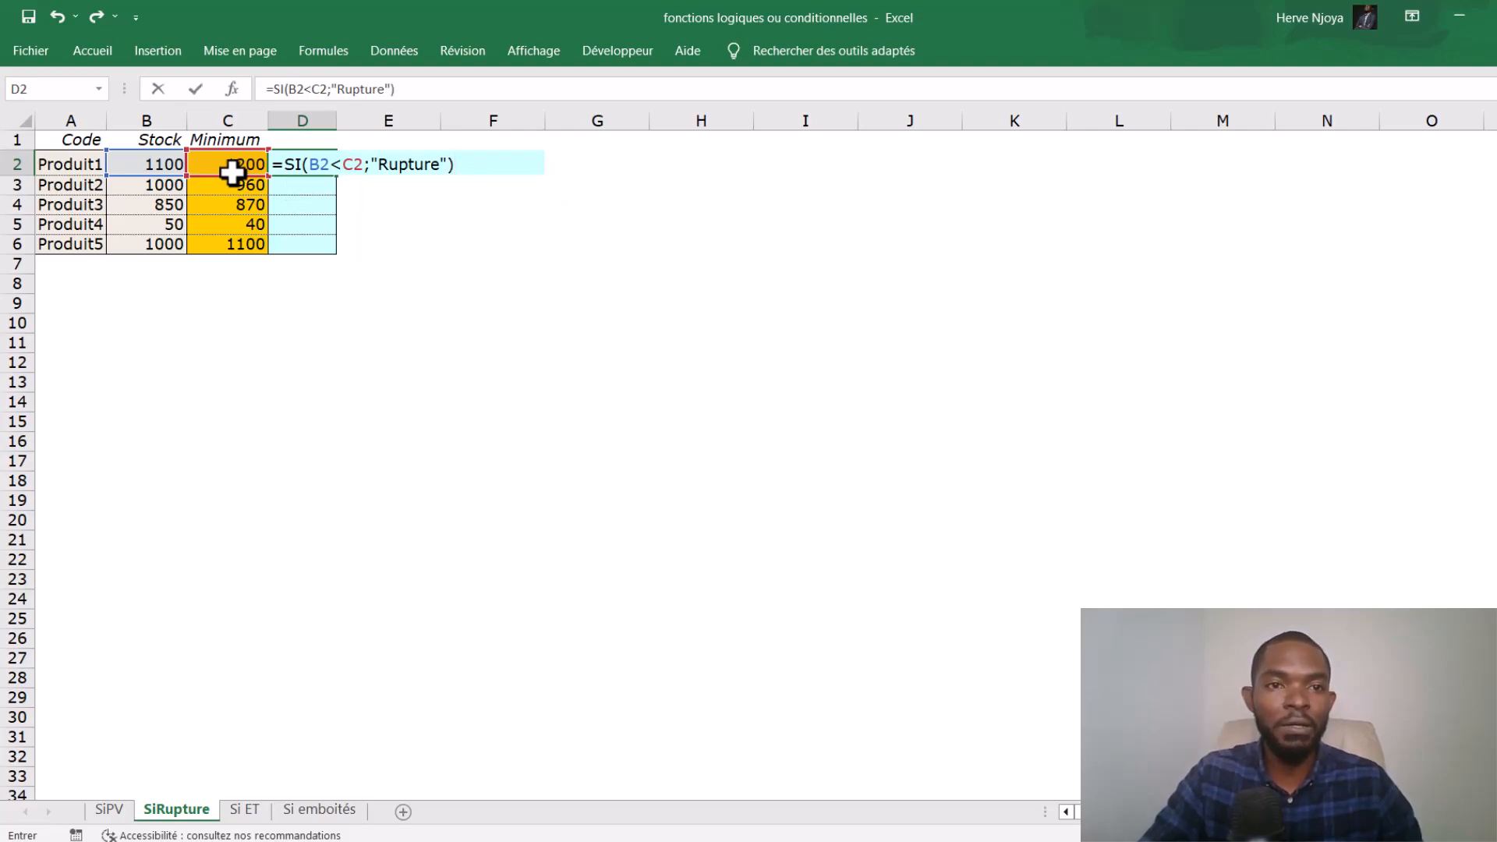
pyautogui.press('Return')
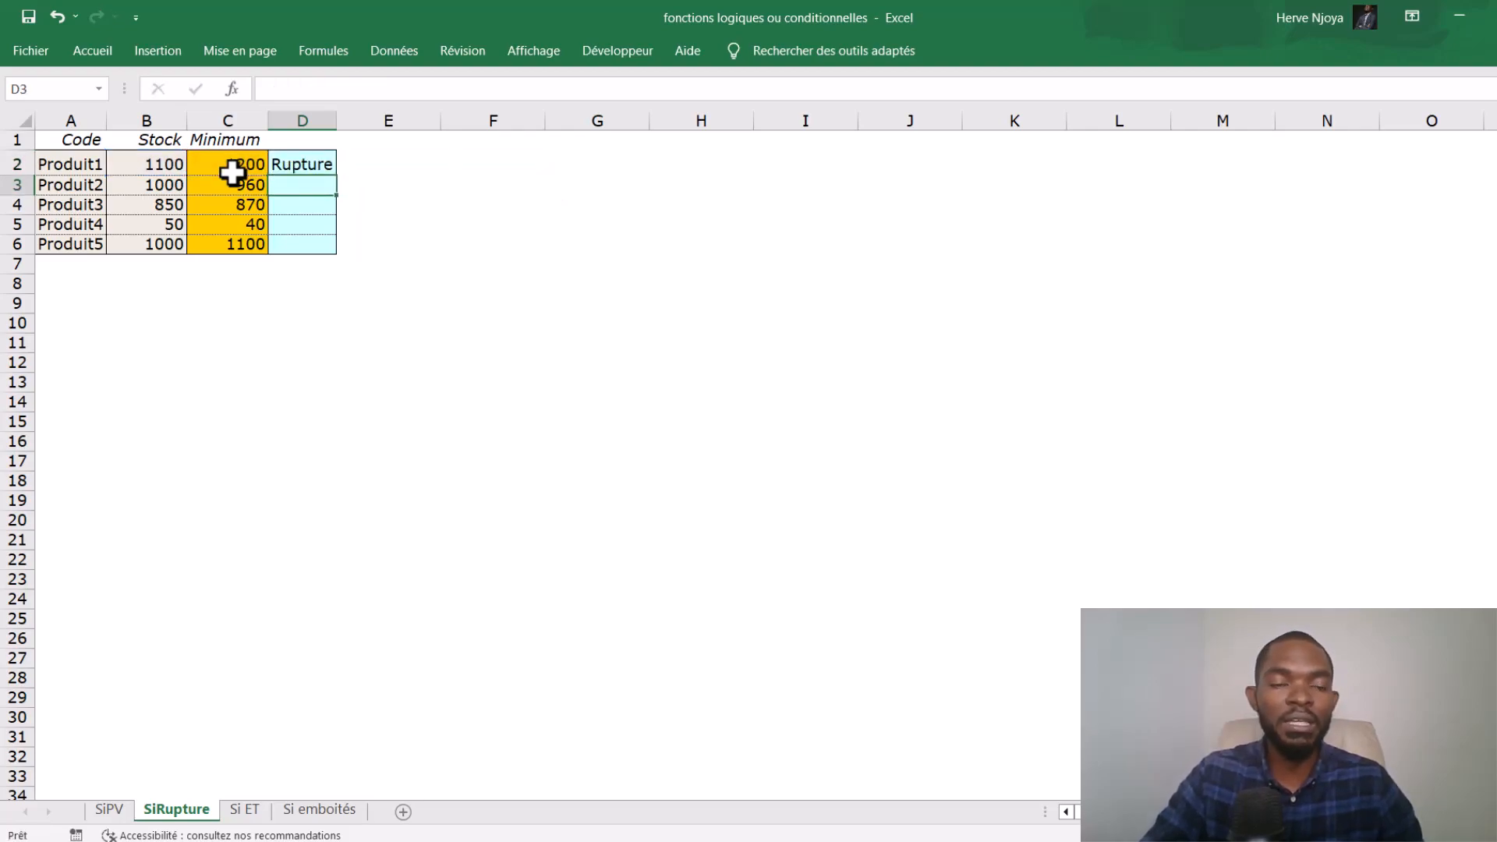
# - Copy the D2 formula down to D6 and check the results in D2, D3 and D5
pyautogui.click(292, 159)
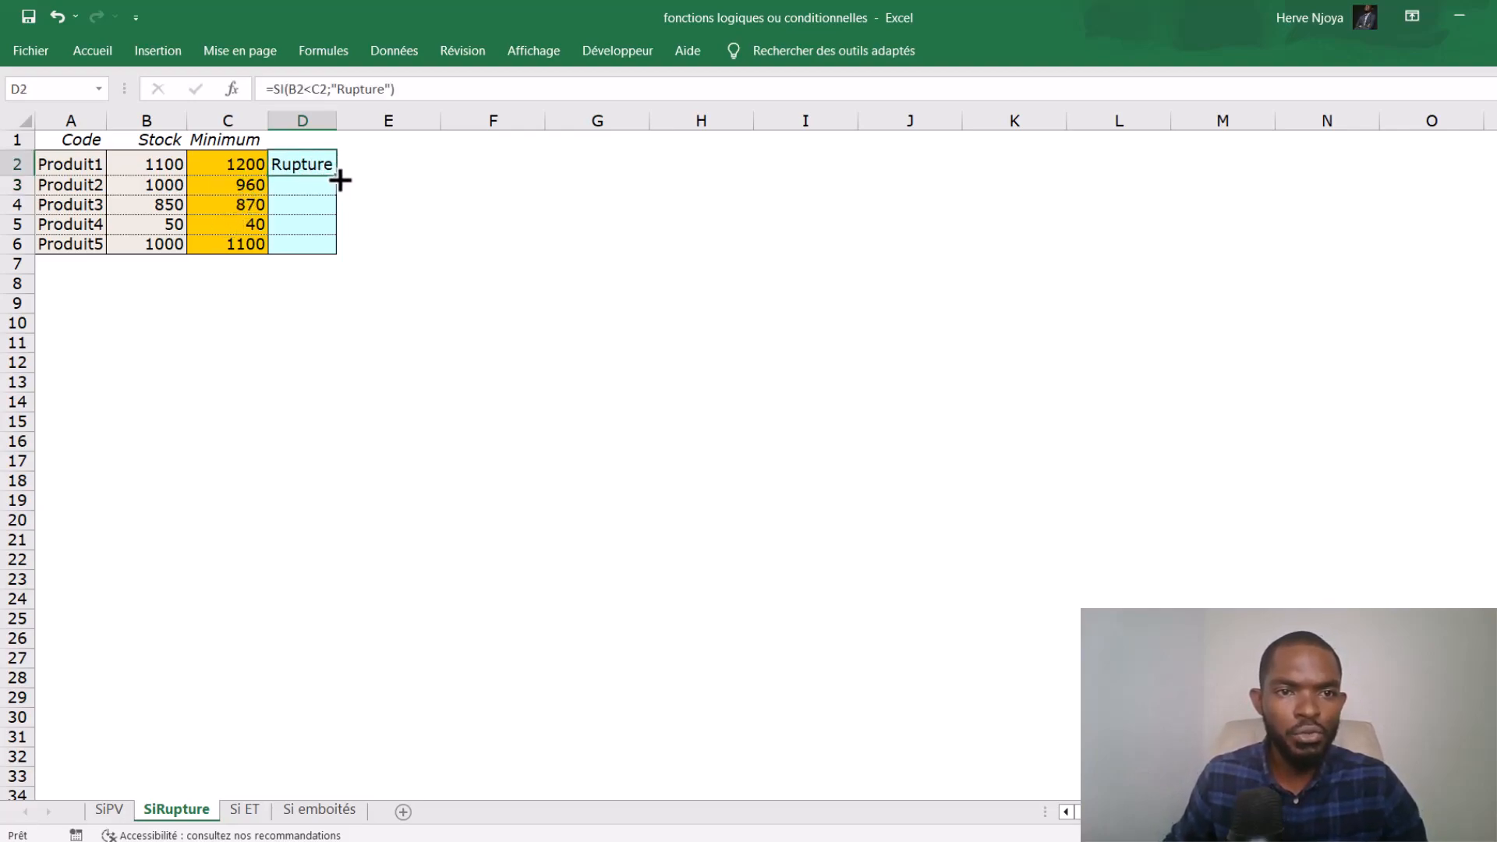
pyautogui.moveTo(340, 180); pyautogui.dragTo(309, 250)
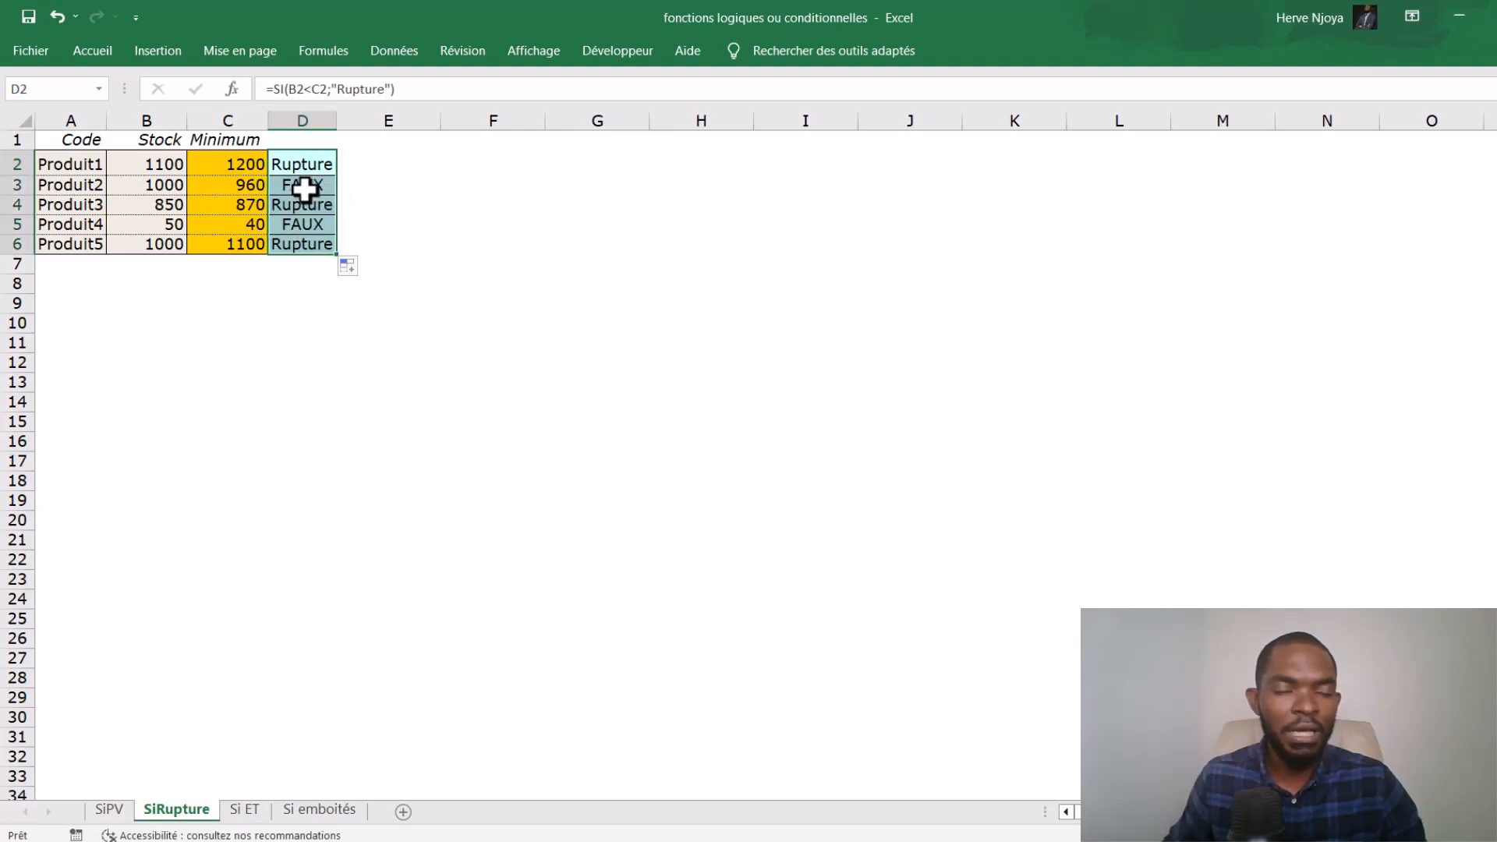
pyautogui.click(307, 166)
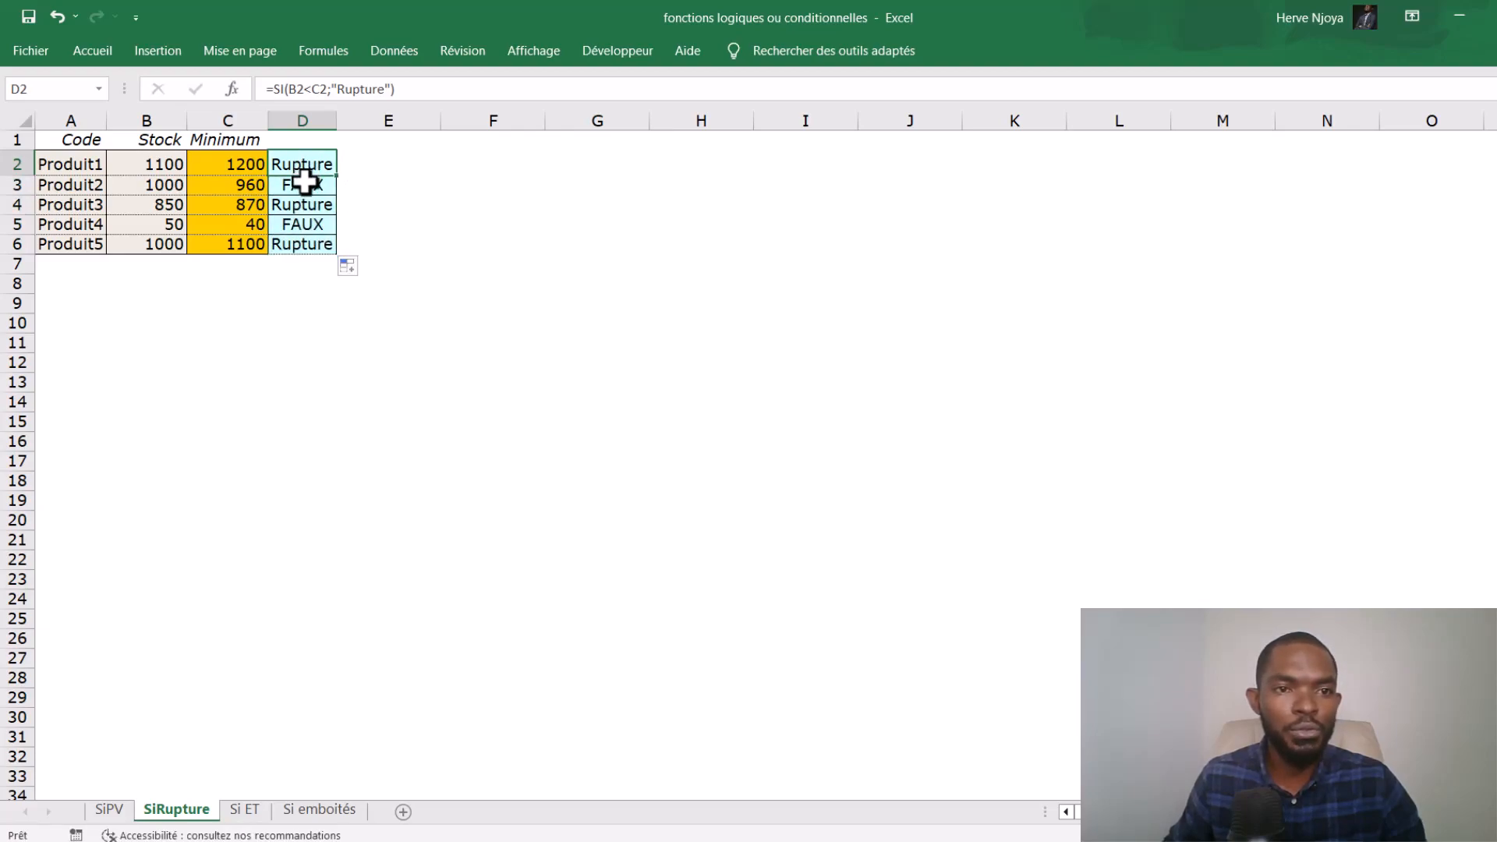
pyautogui.click(303, 187)
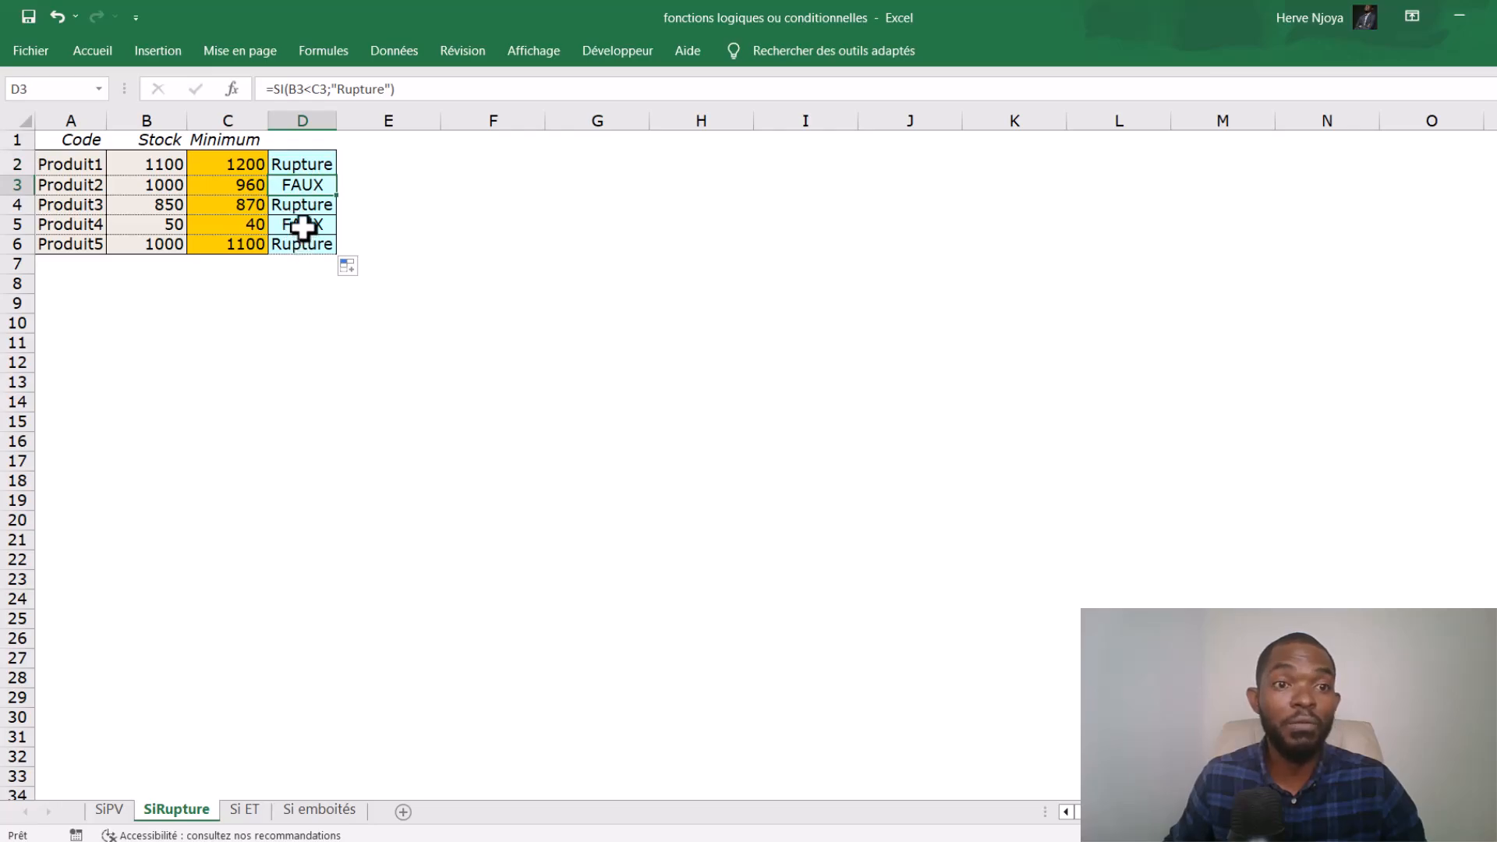
pyautogui.click(303, 226)
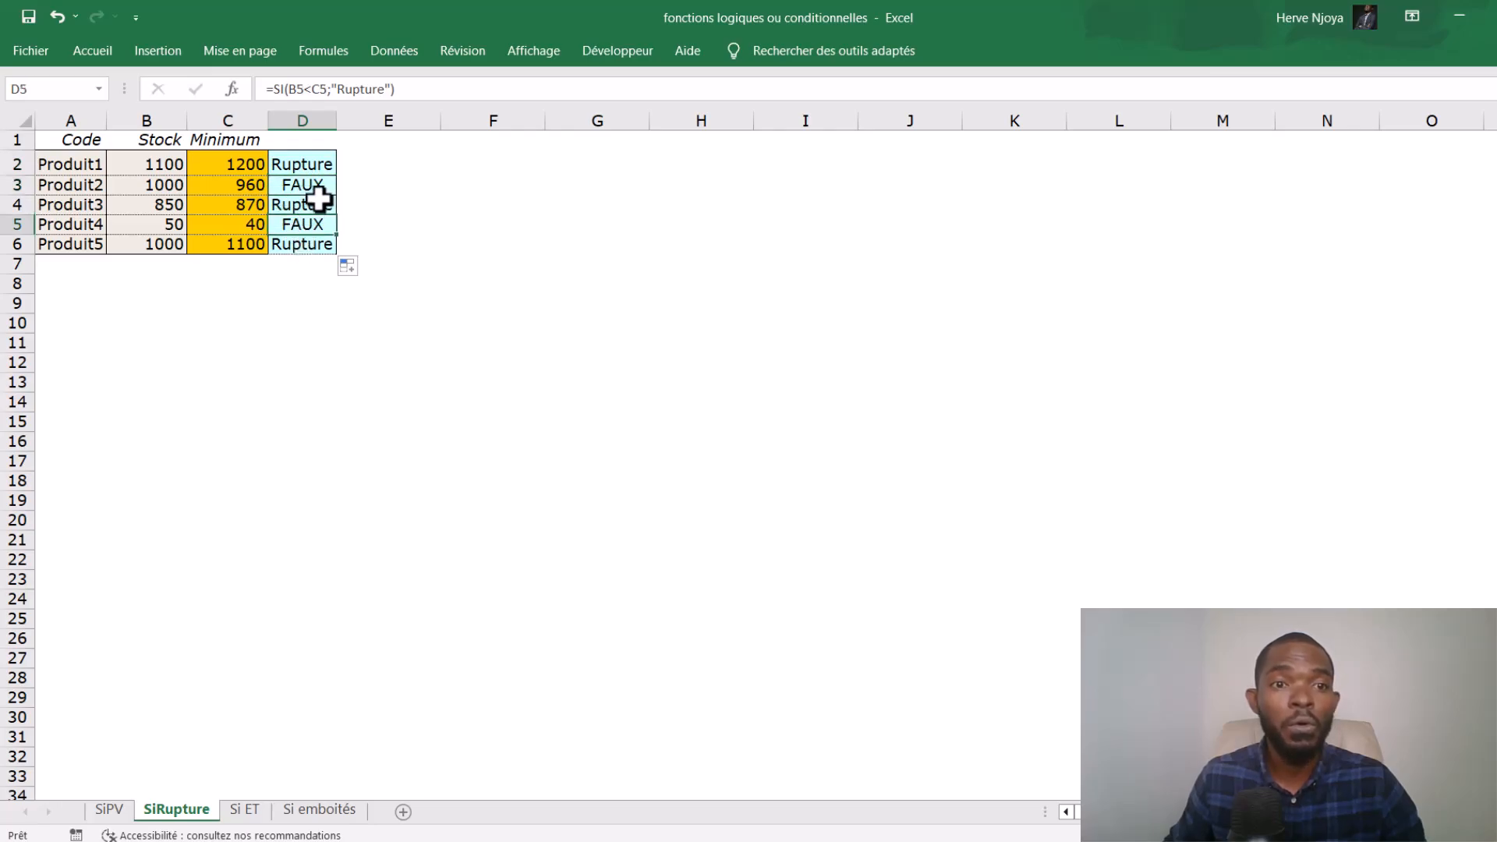
# - Add an empty text string "" as the false value in the D5 formula
pyautogui.click(393, 89)
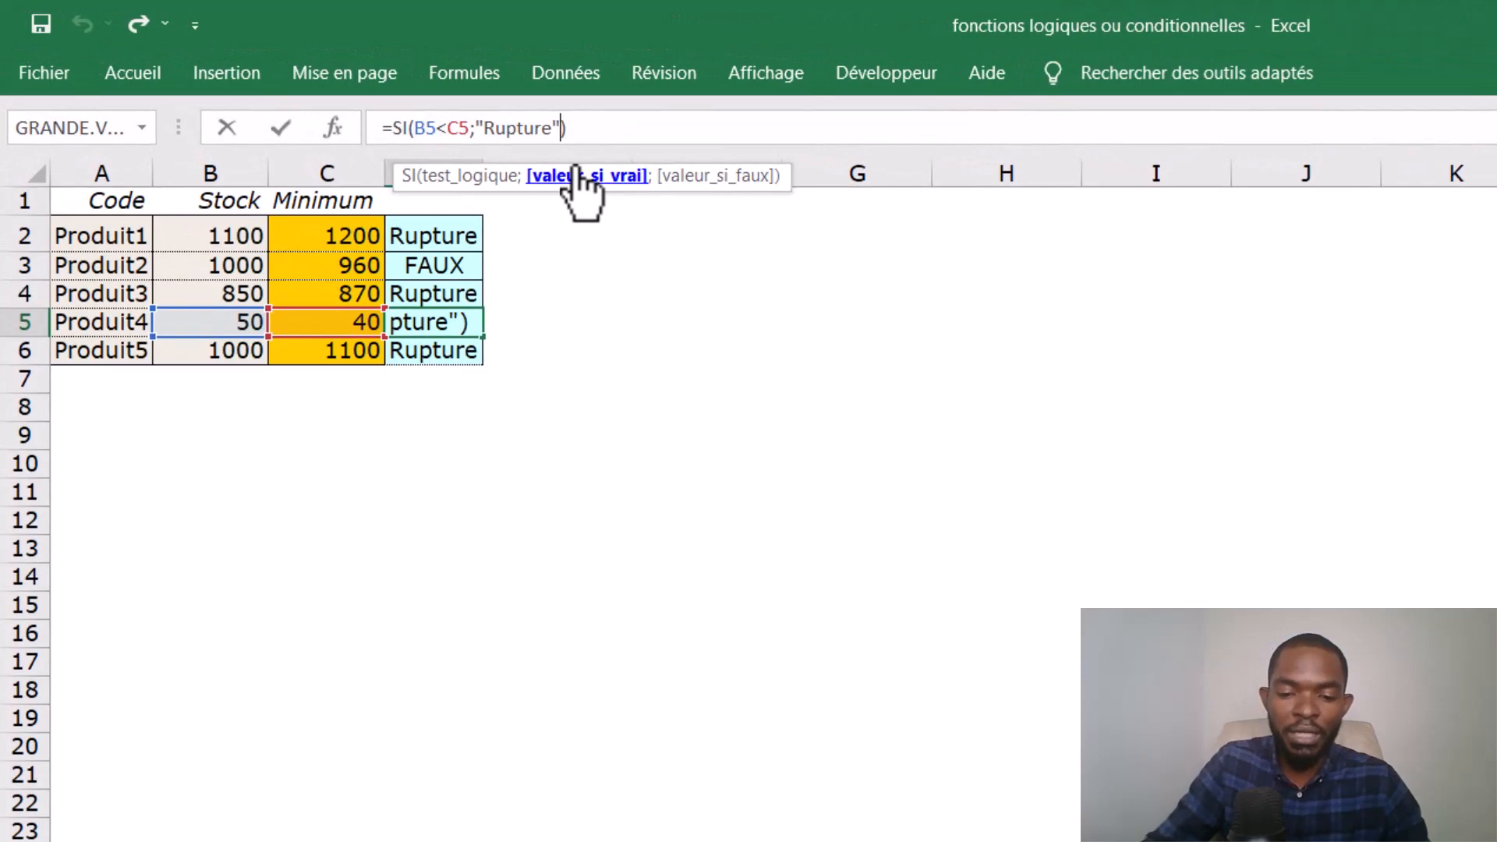
pyautogui.write(';')
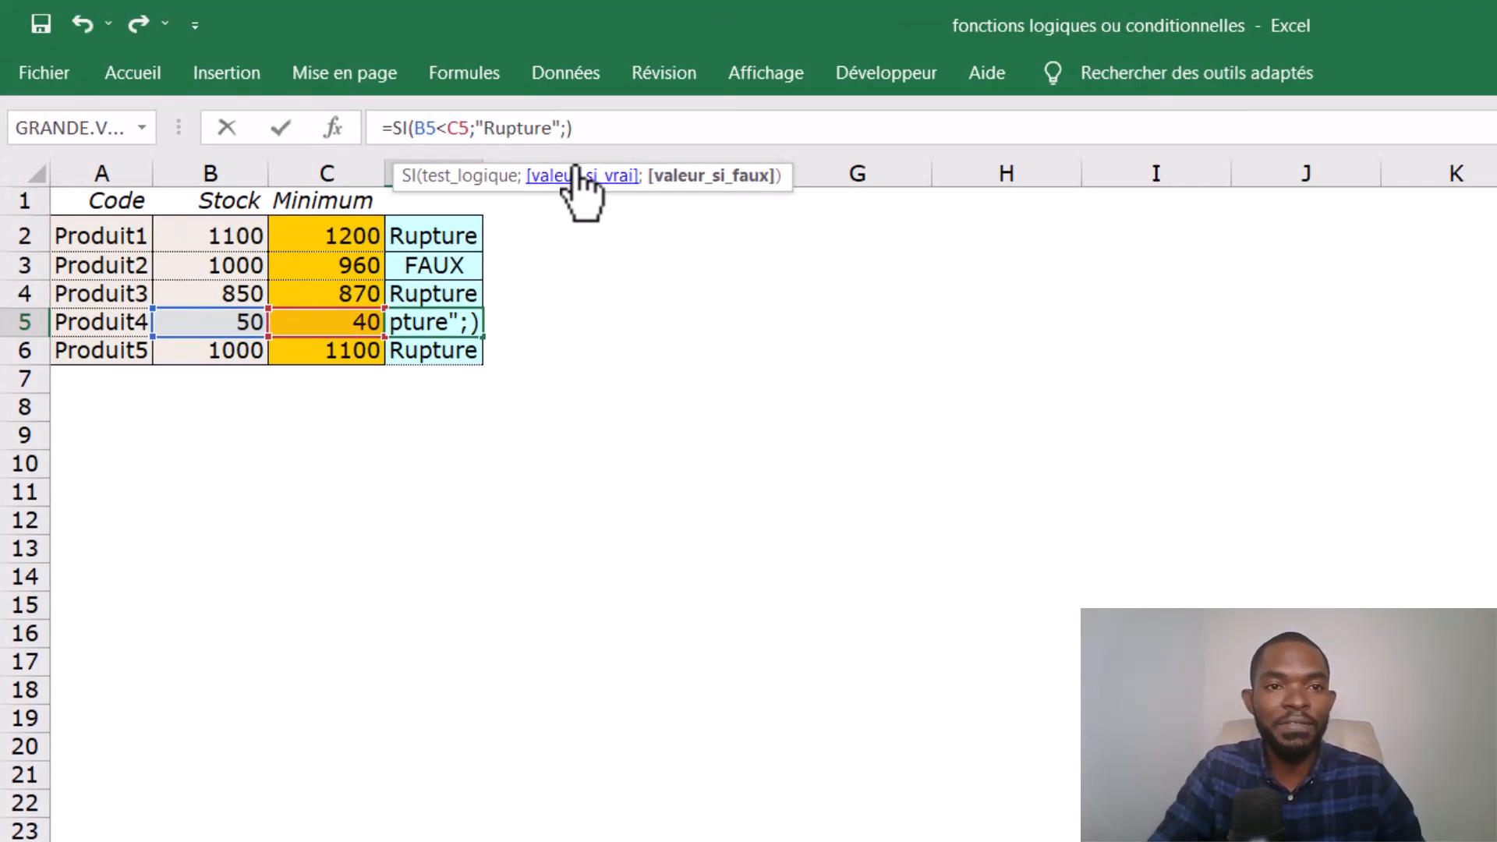
pyautogui.write('"')
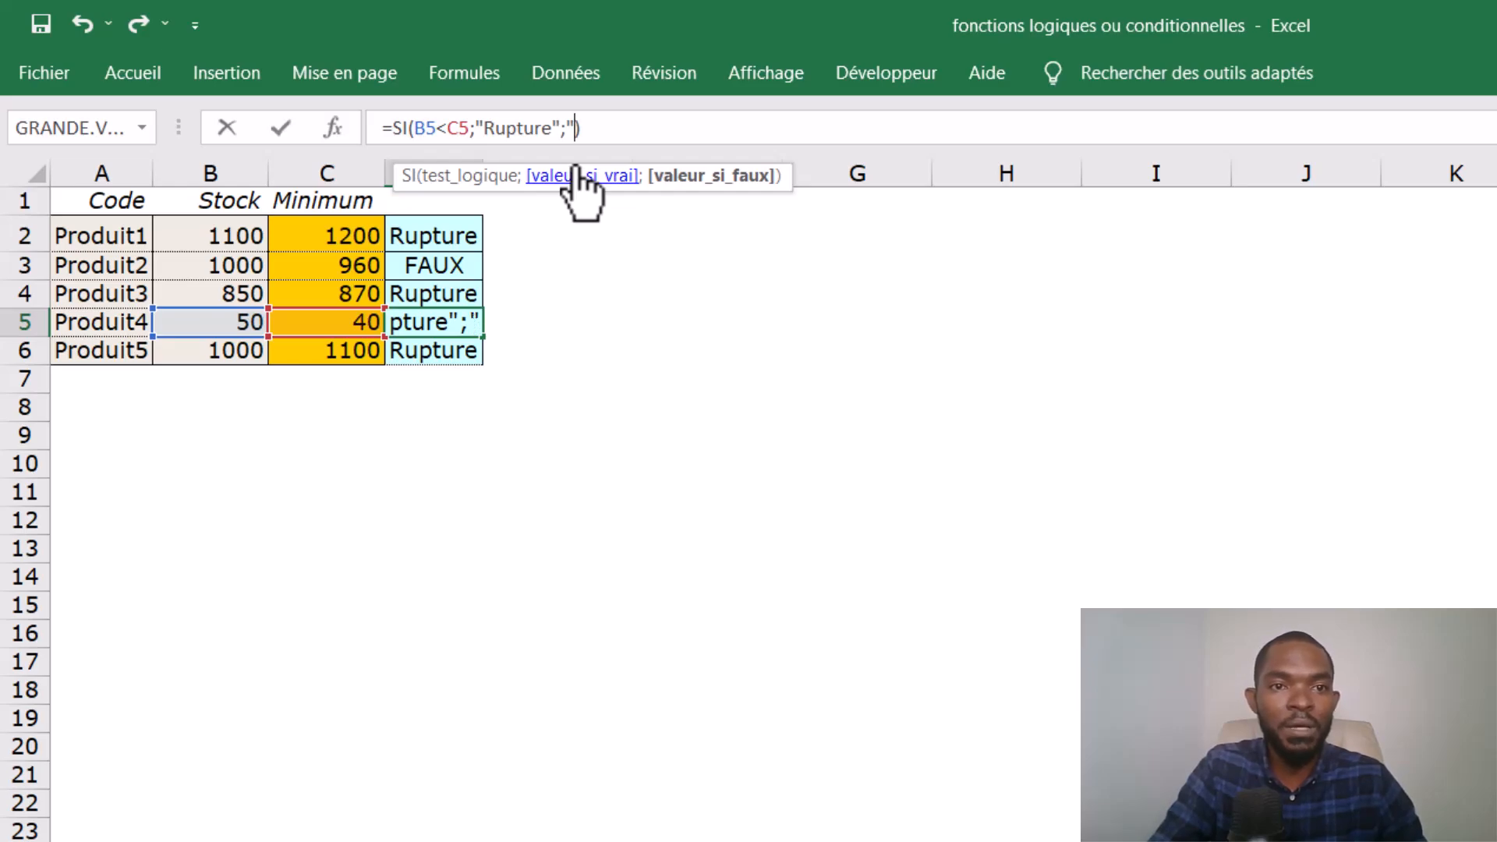
pyautogui.write('")')
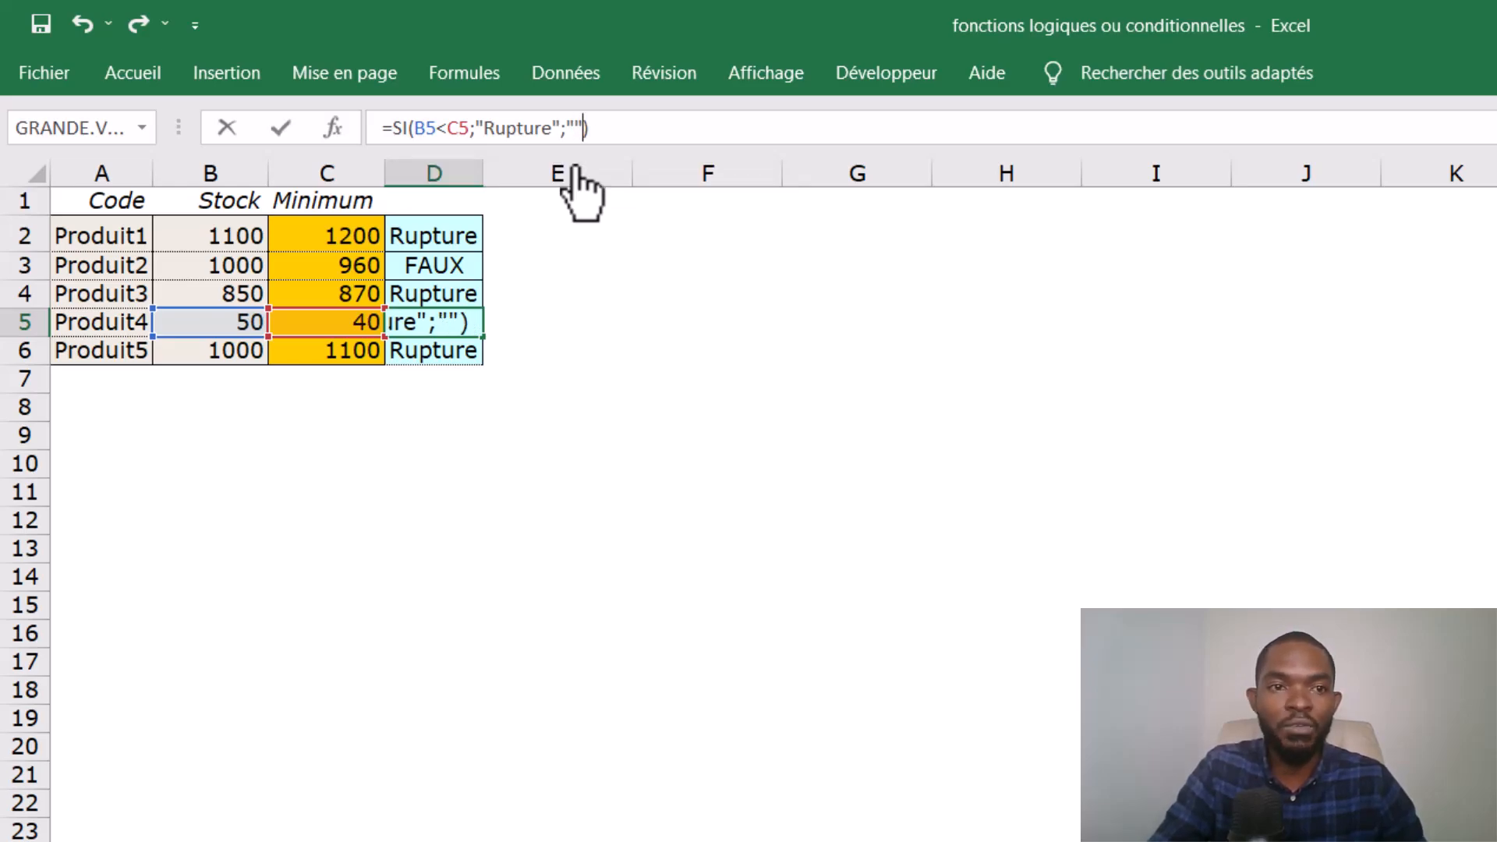
pyautogui.press('Return')
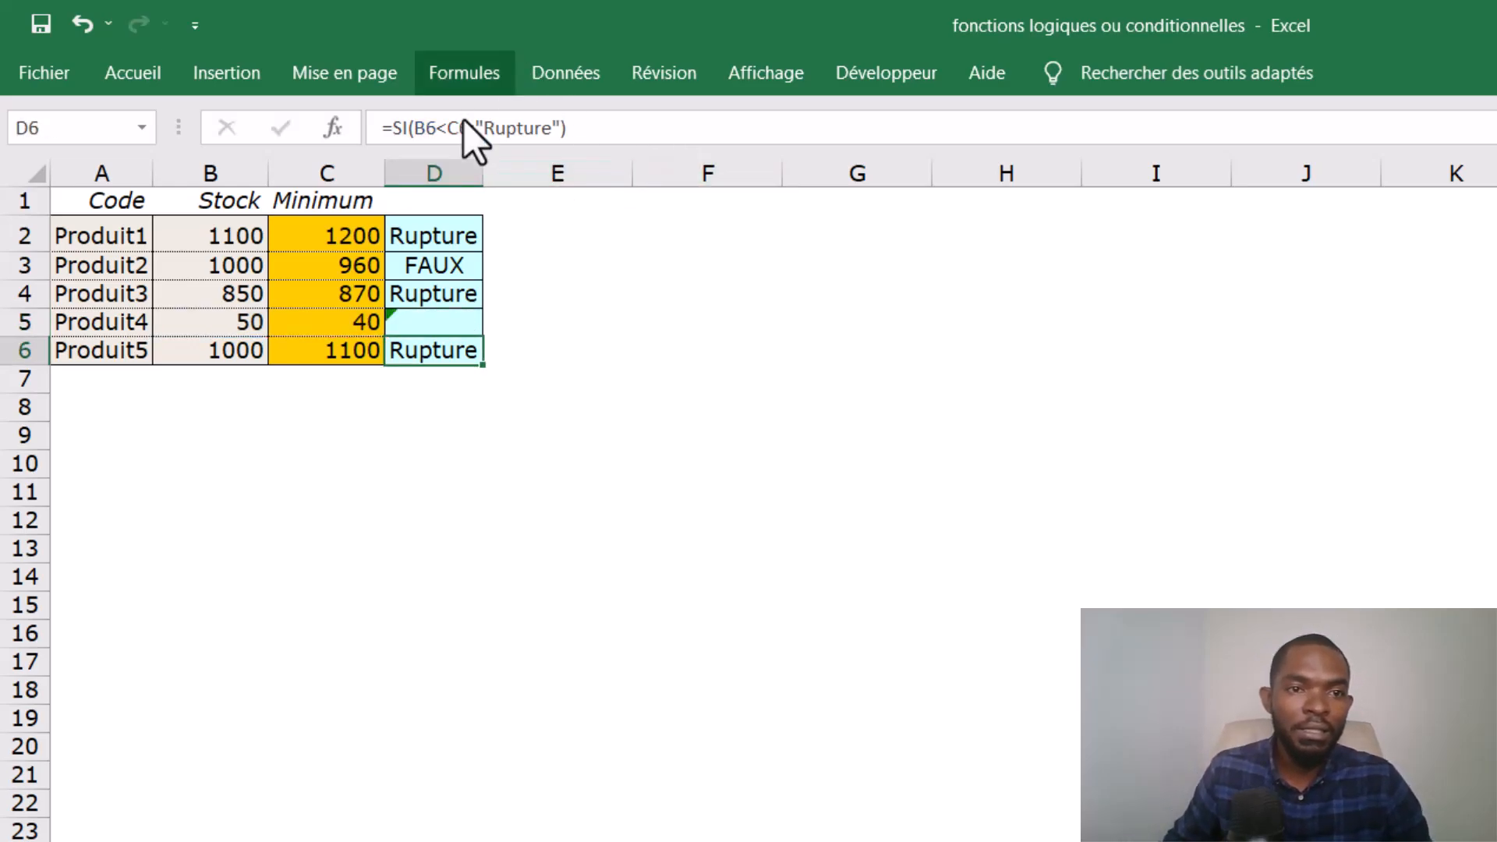
# - Copy the D5 formula up to D2 and check the formula in D3
pyautogui.click(482, 316)
pyautogui.moveTo(482, 336); pyautogui.dragTo(488, 232)
pyautogui.click(465, 322)
pyautogui.click(502, 259)
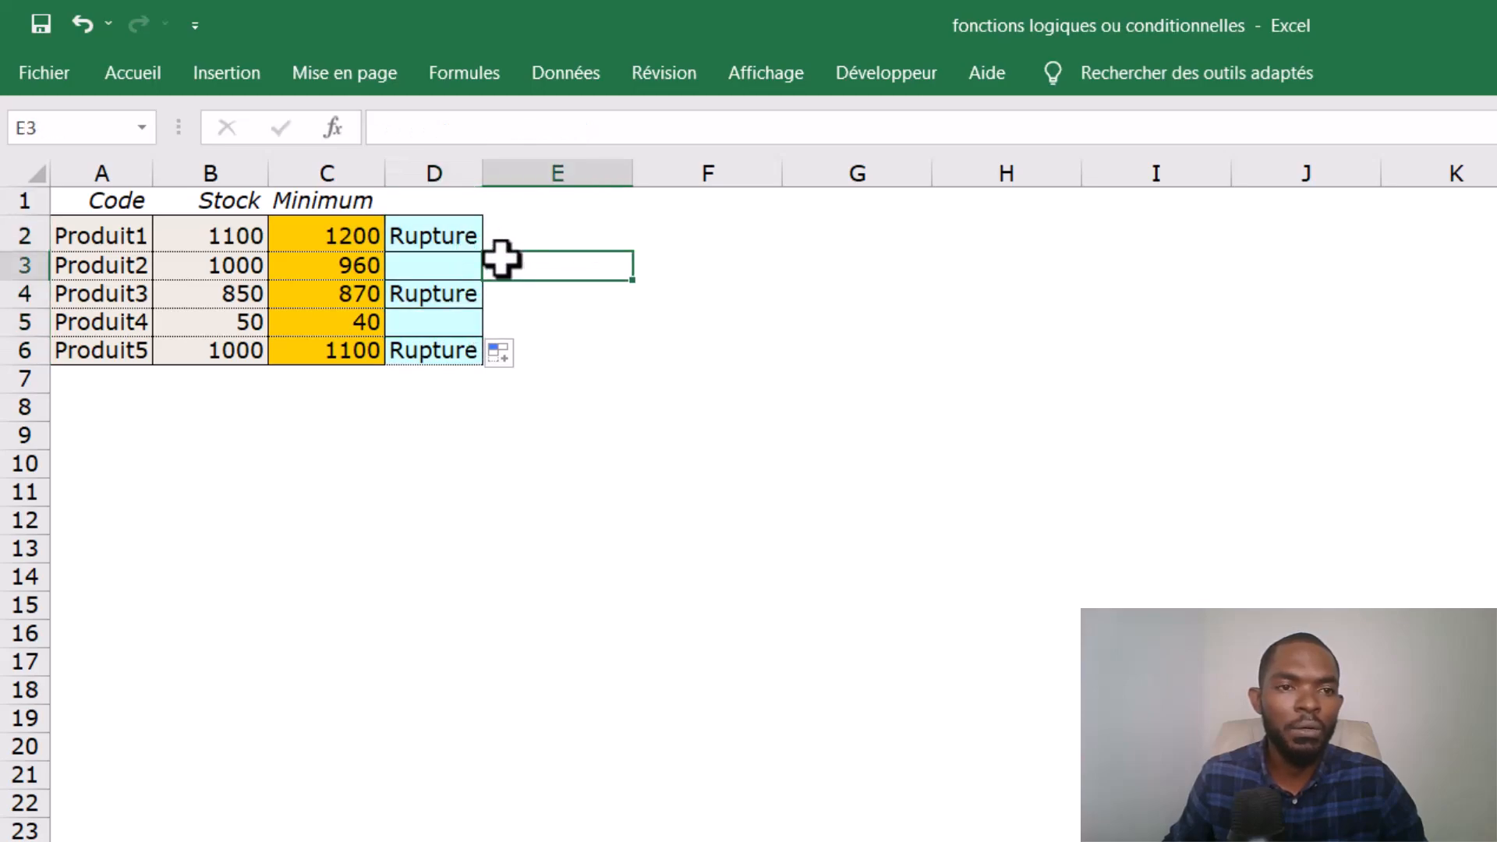
pyautogui.click(438, 269)
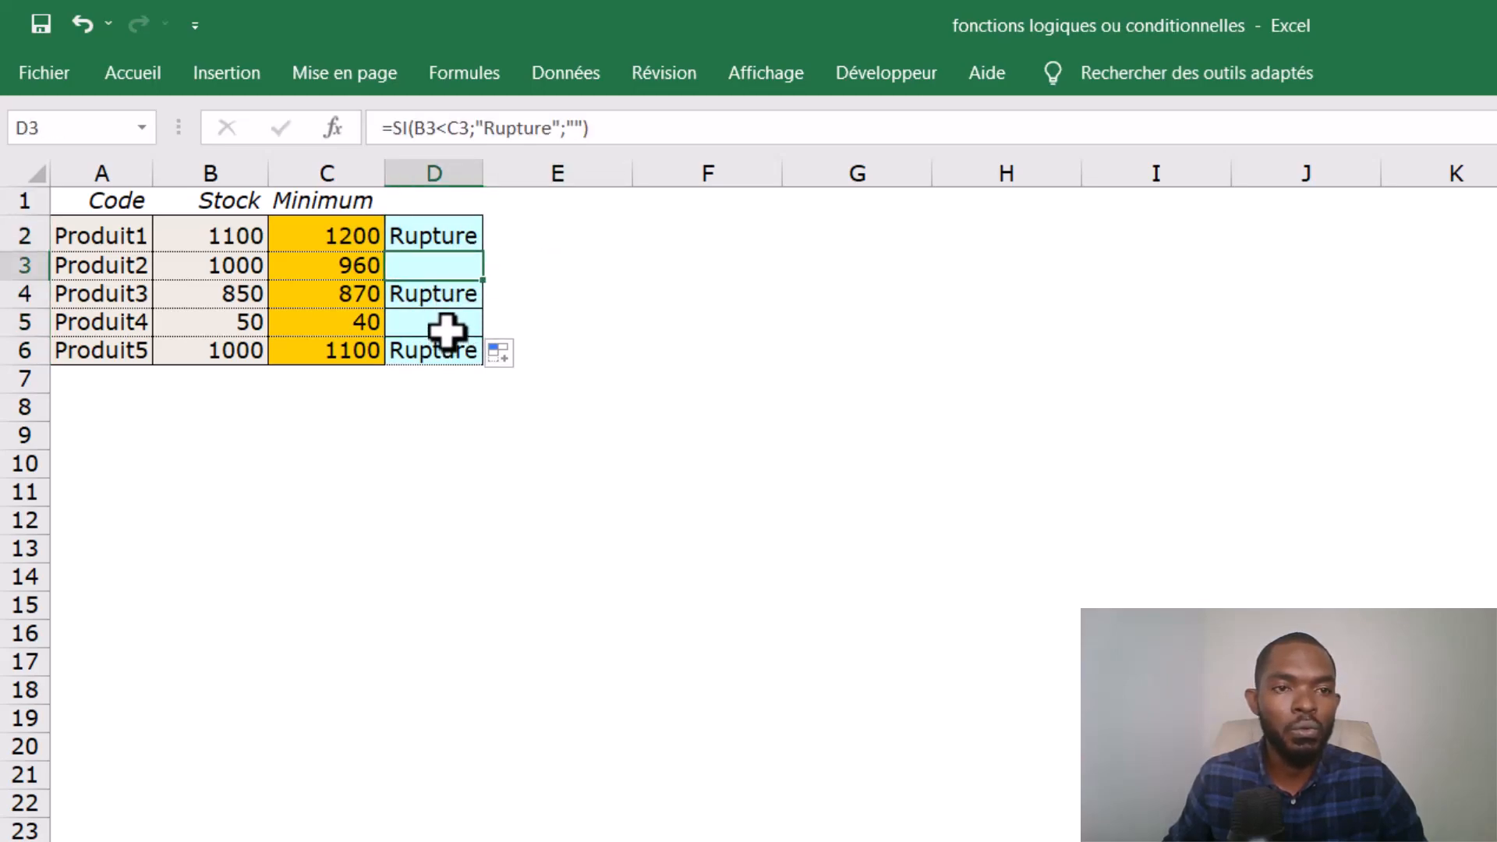
# - Change the false value in the D2 formula to "bon"
pyautogui.click(455, 237)
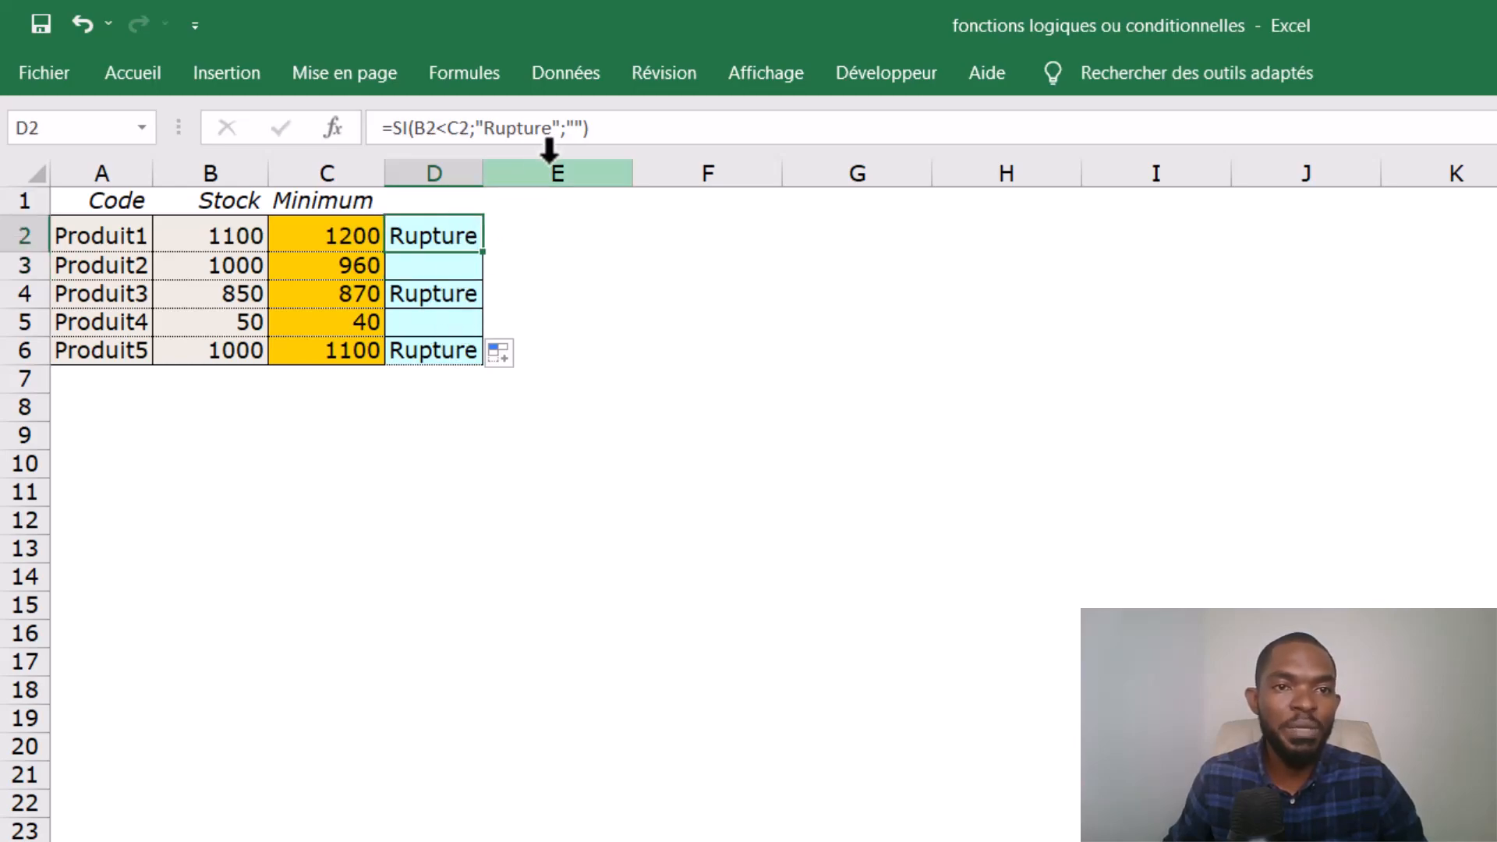
pyautogui.click(577, 128)
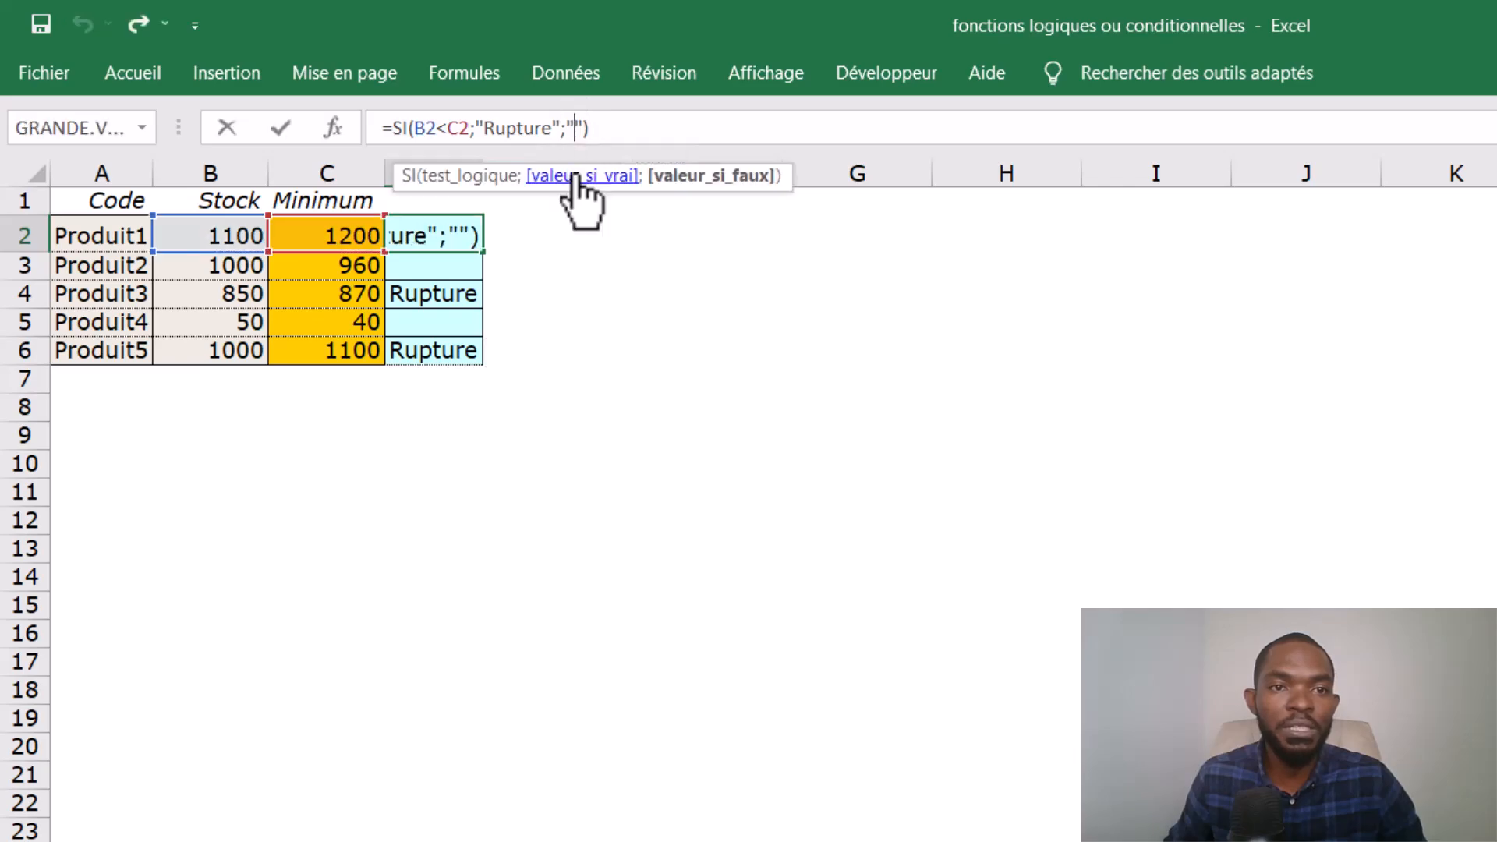
pyautogui.write('bon')
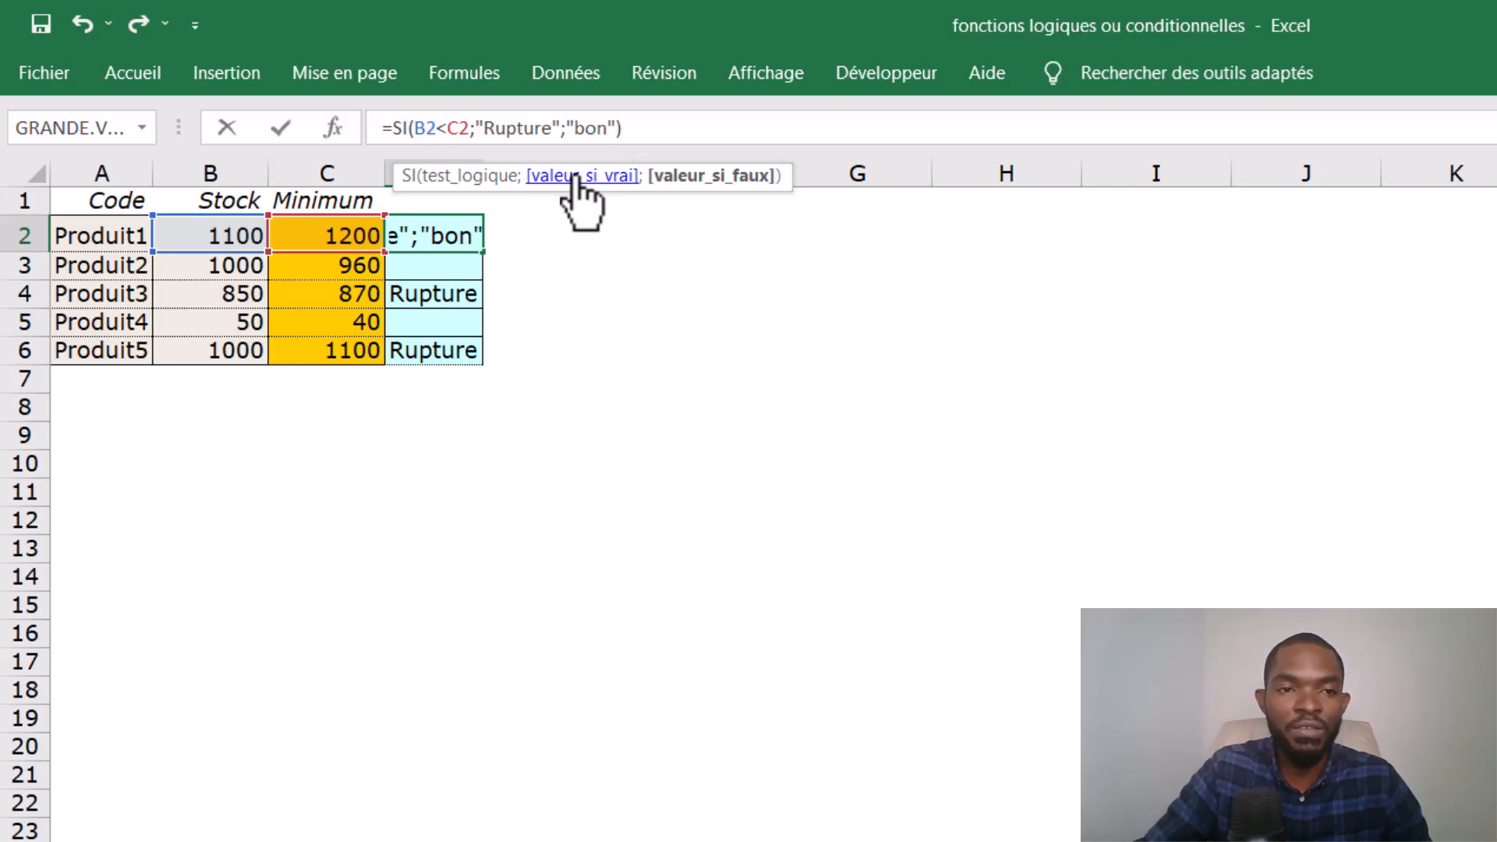
pyautogui.press('Return')
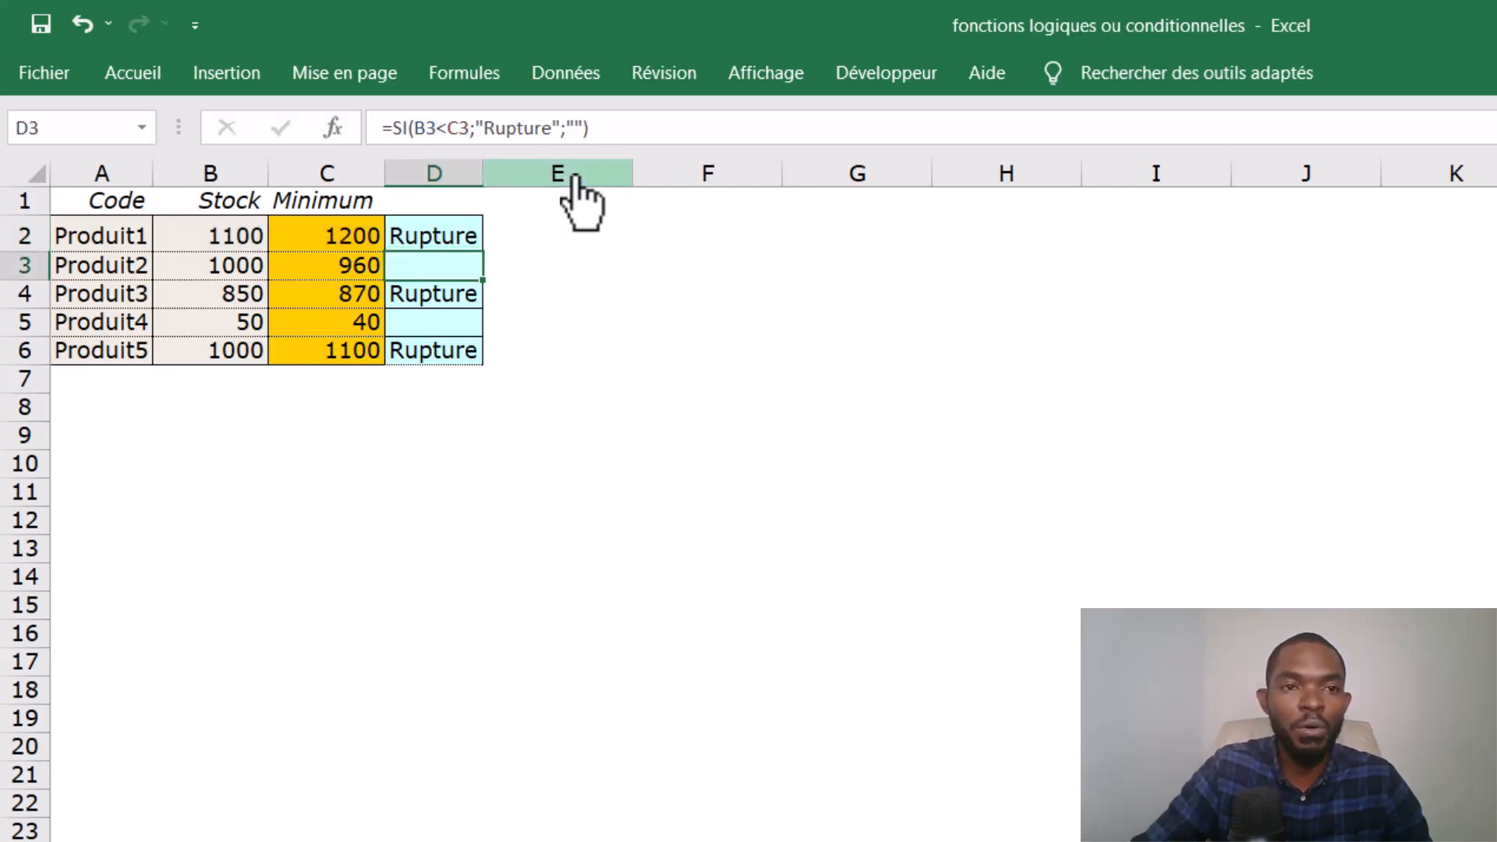
# - Fill the updated D2 formula down to D6 and check the result in D3
pyautogui.click(460, 246)
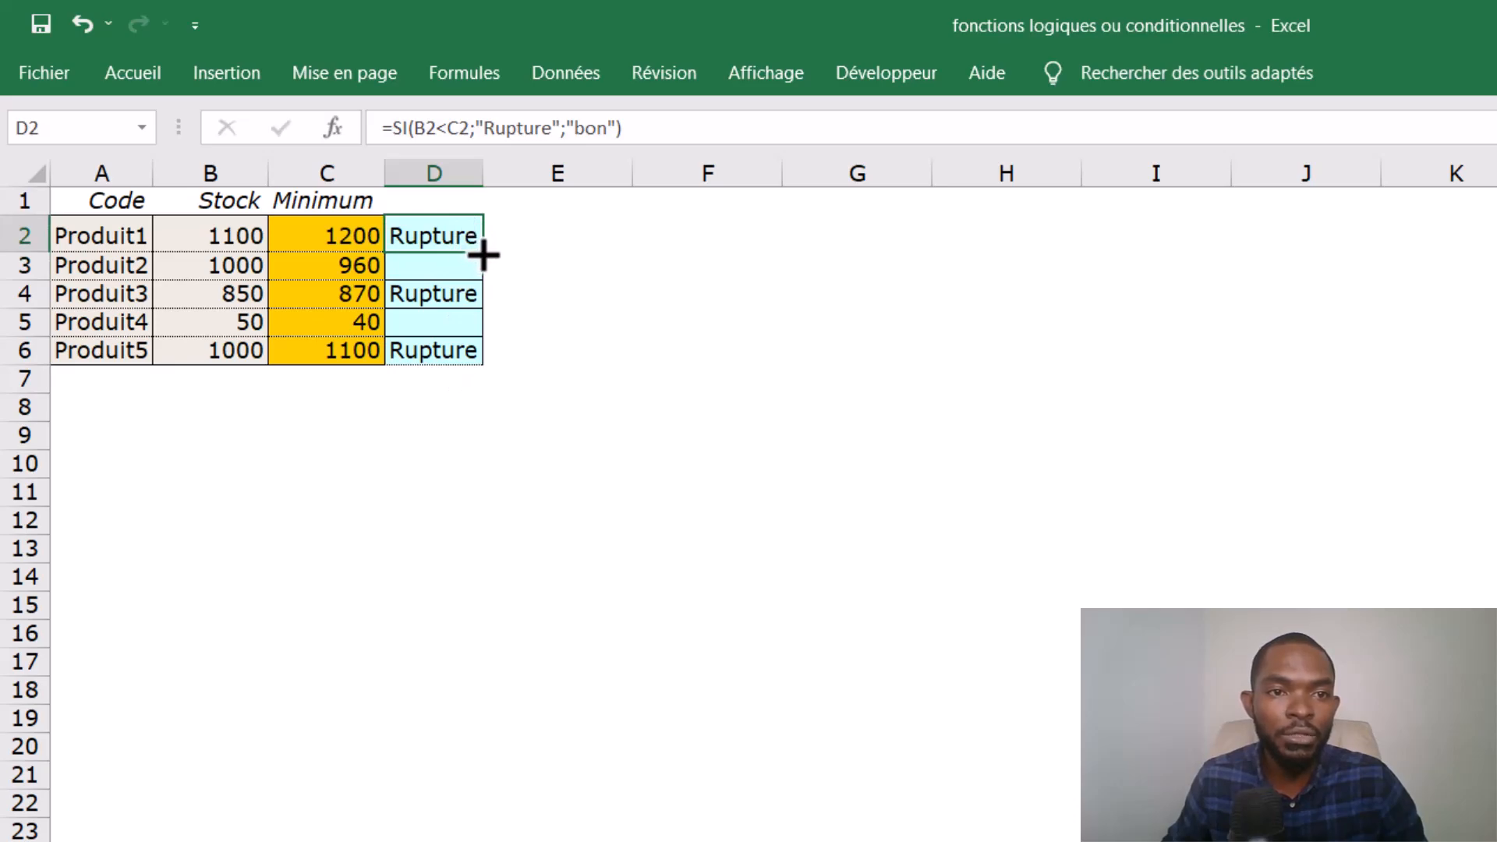
pyautogui.doubleClick(483, 255)
pyautogui.click(444, 264)
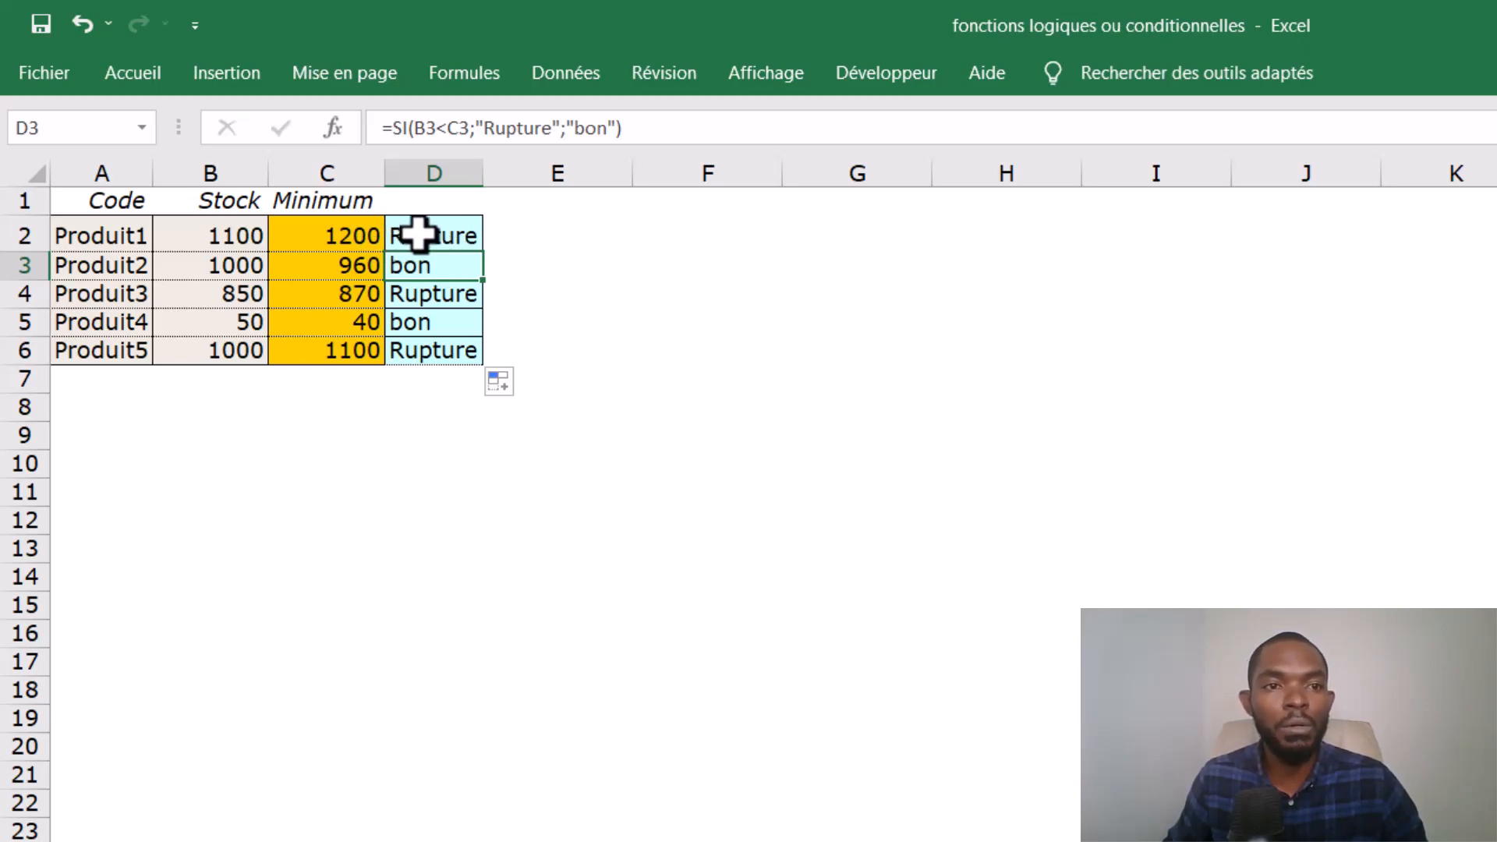
# - Check the D2 formula, open the Si ET sheet and review the age list and the activity criterion in E6
pyautogui.click(423, 233)
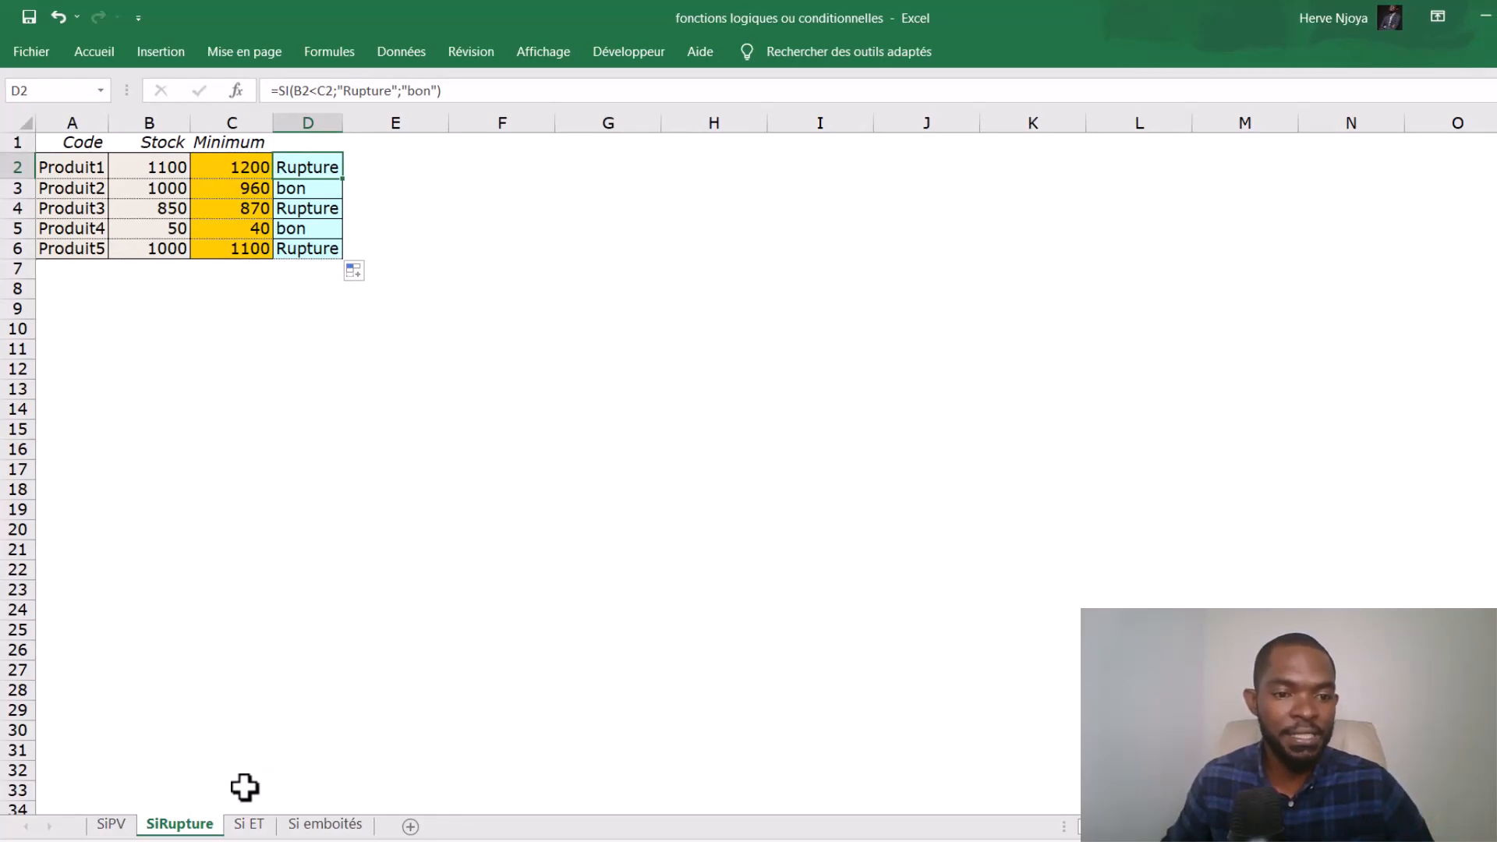
pyautogui.click(249, 824)
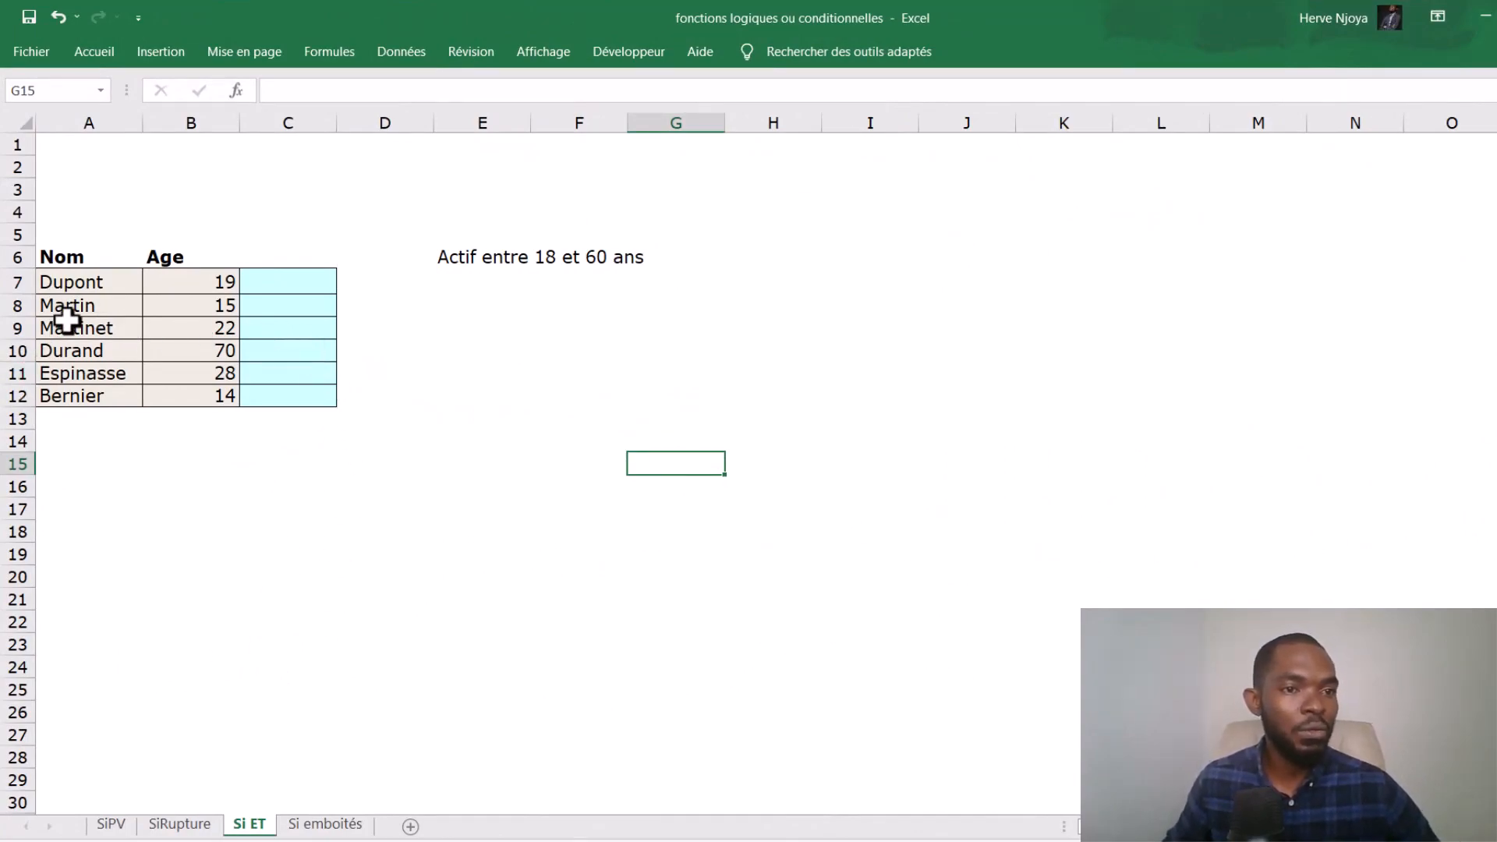
pyautogui.moveTo(85, 283); pyautogui.dragTo(150, 405)
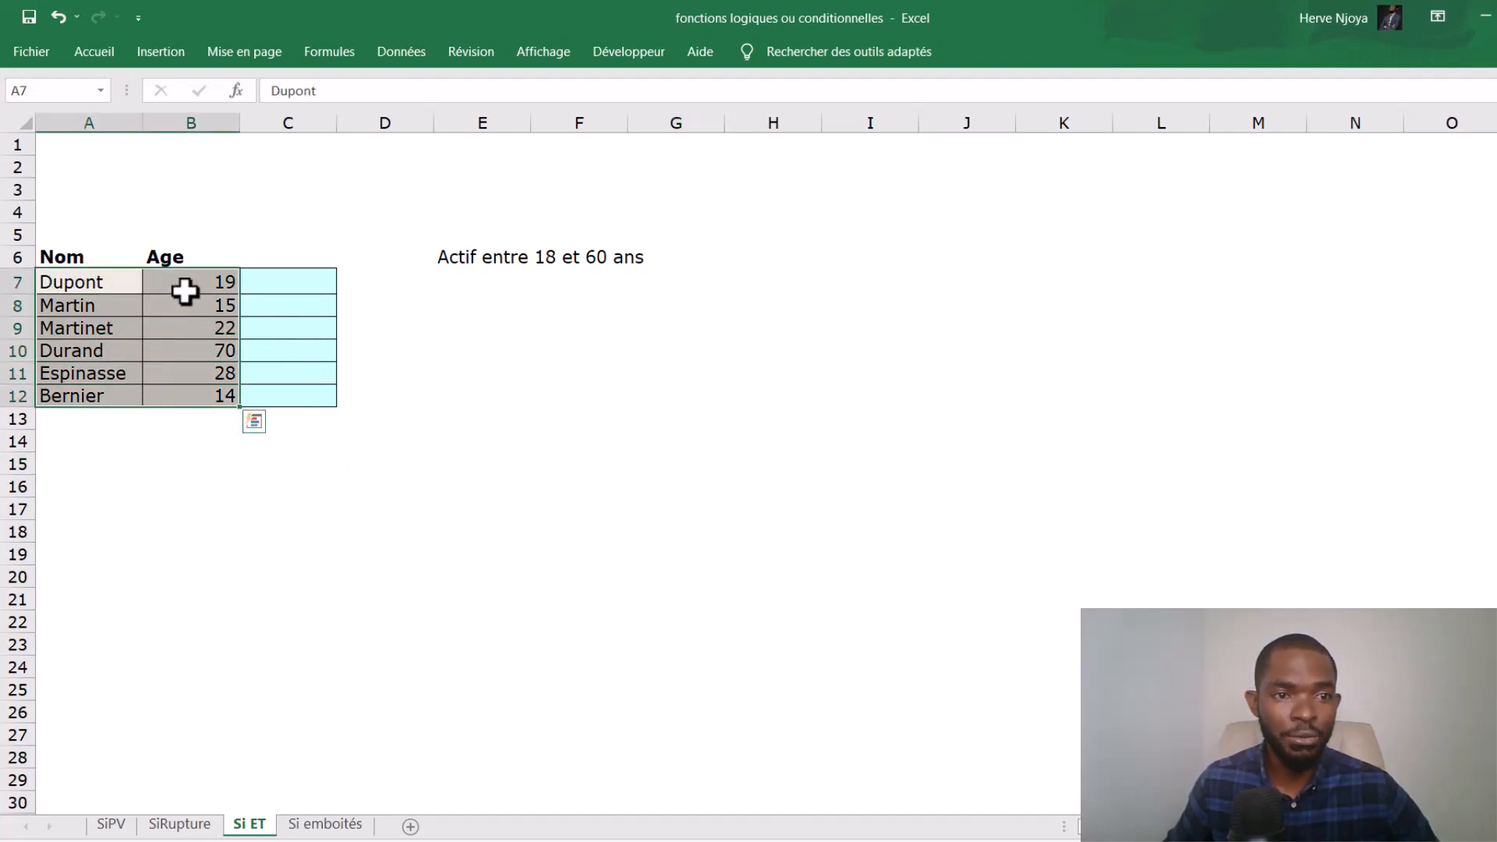
pyautogui.click(516, 258)
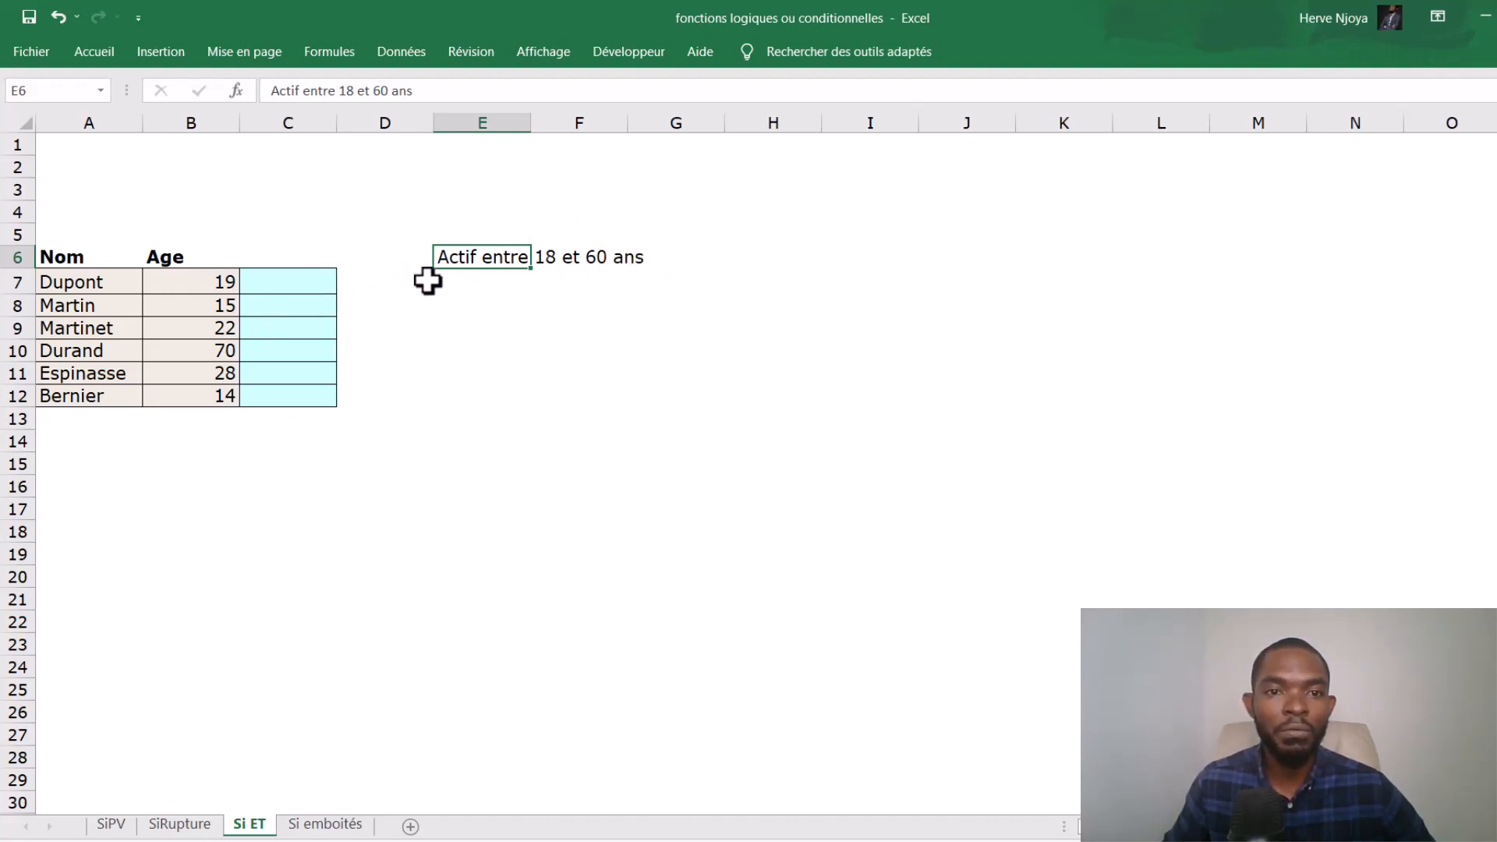
pyautogui.click(205, 279)
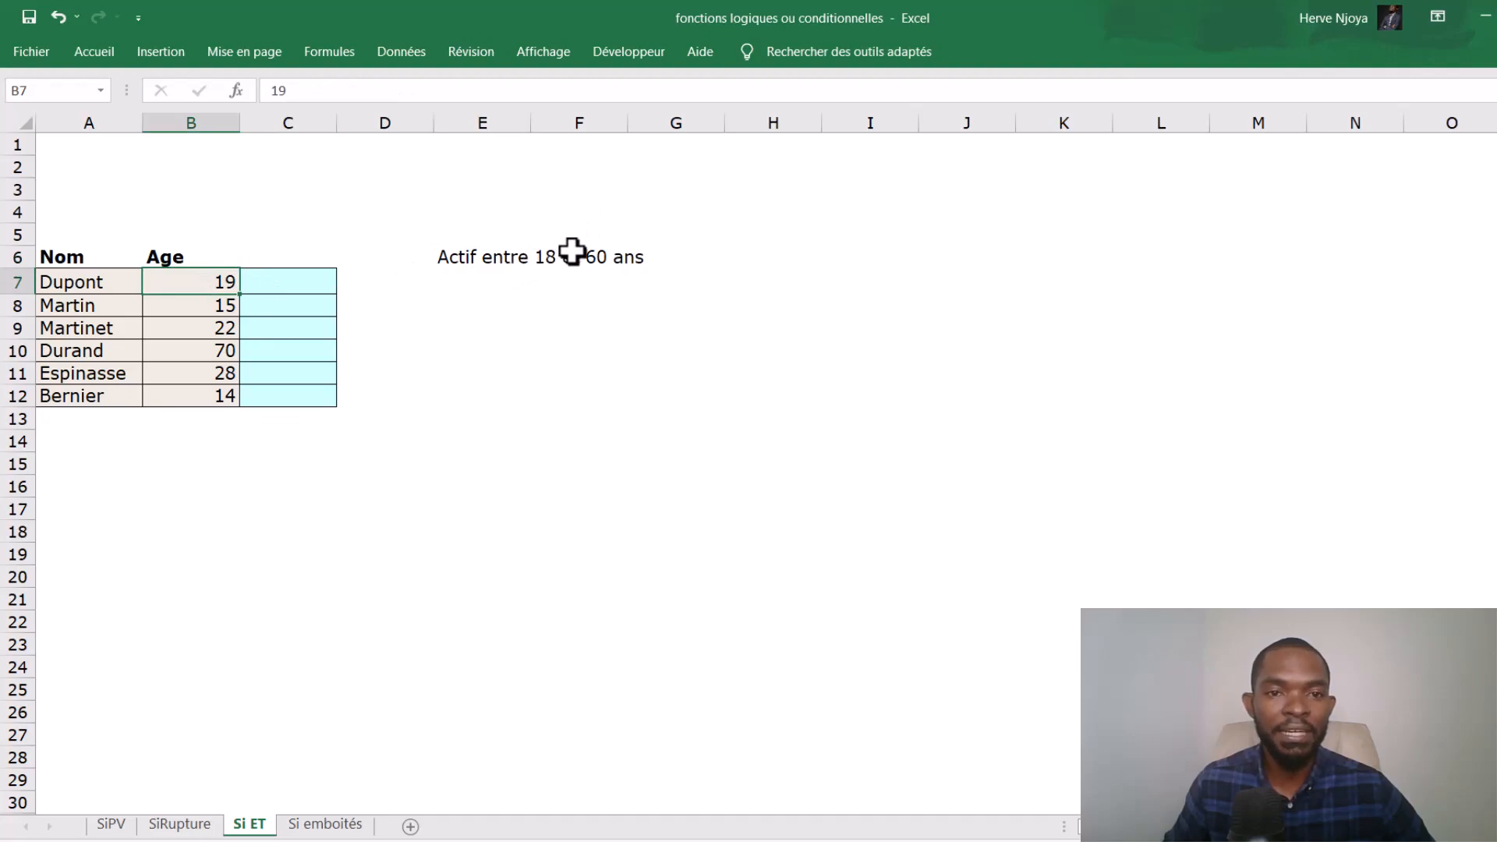
# - Start an SI formula in C7 with the logical test B7>18
pyautogui.click(292, 287)
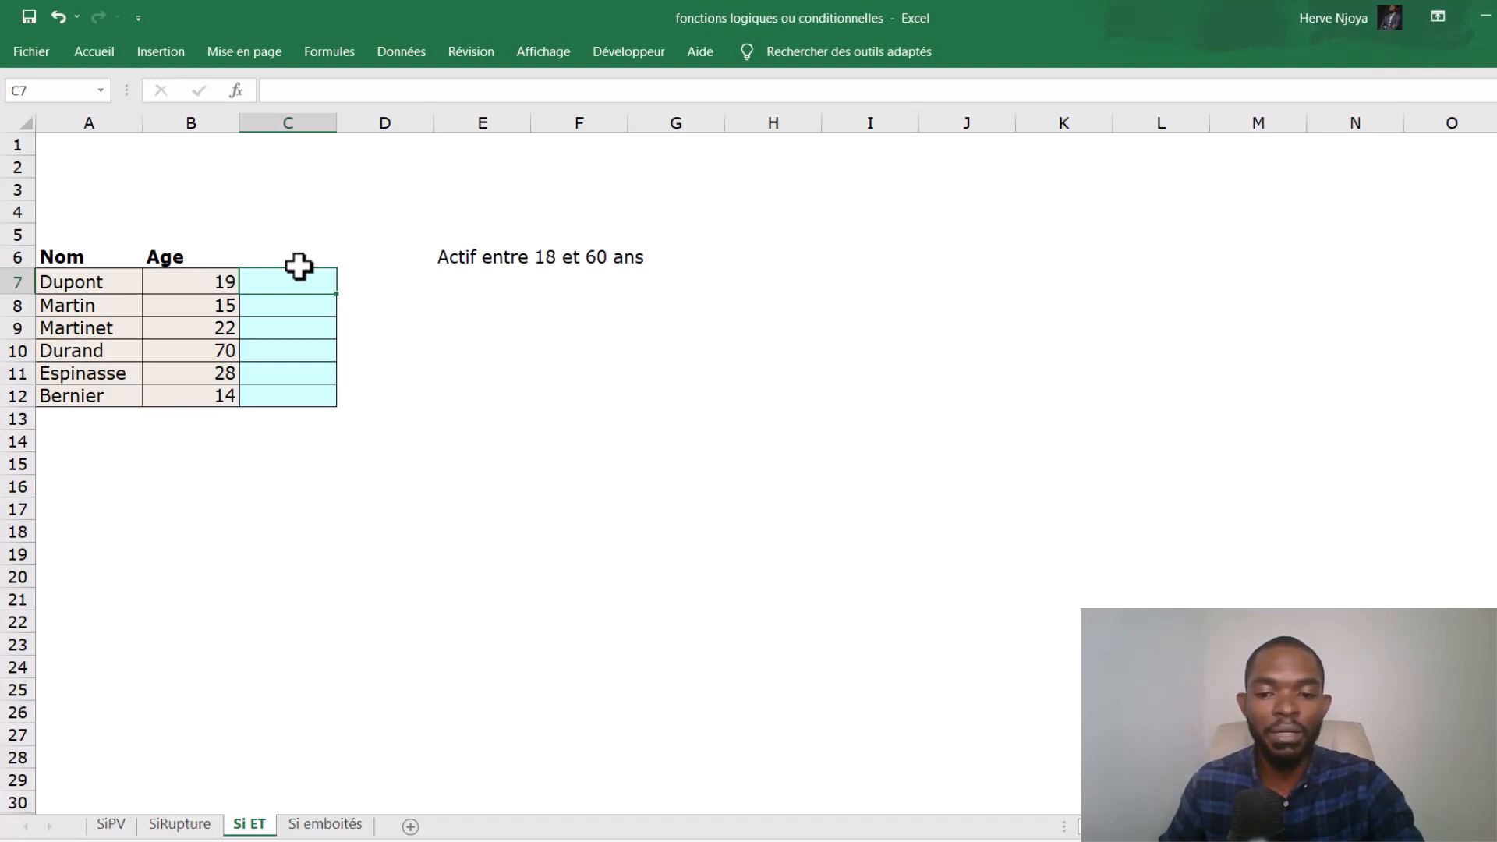
pyautogui.write('=si')
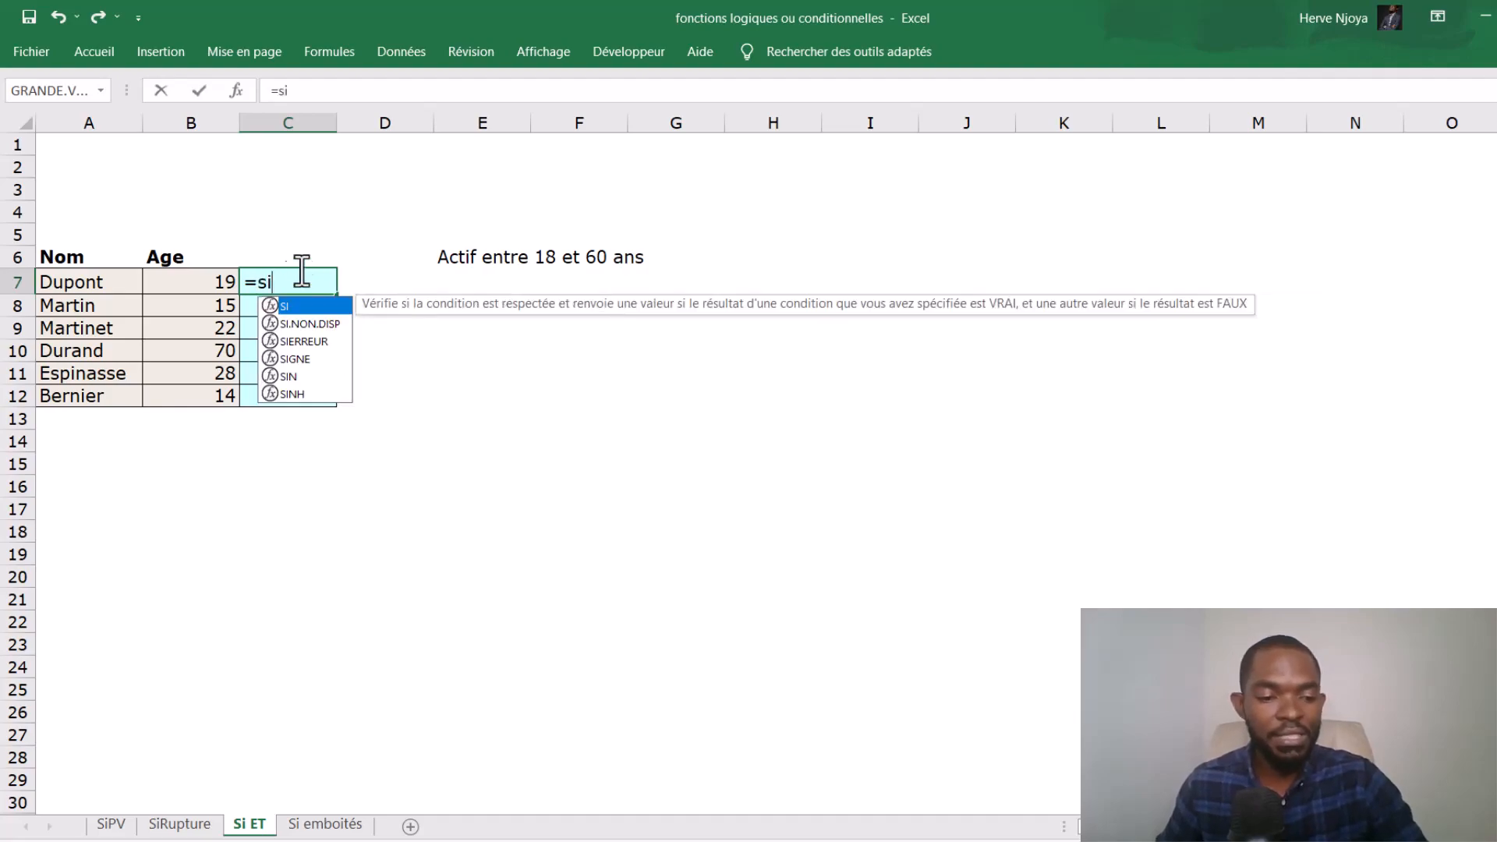
pyautogui.press('Tab')
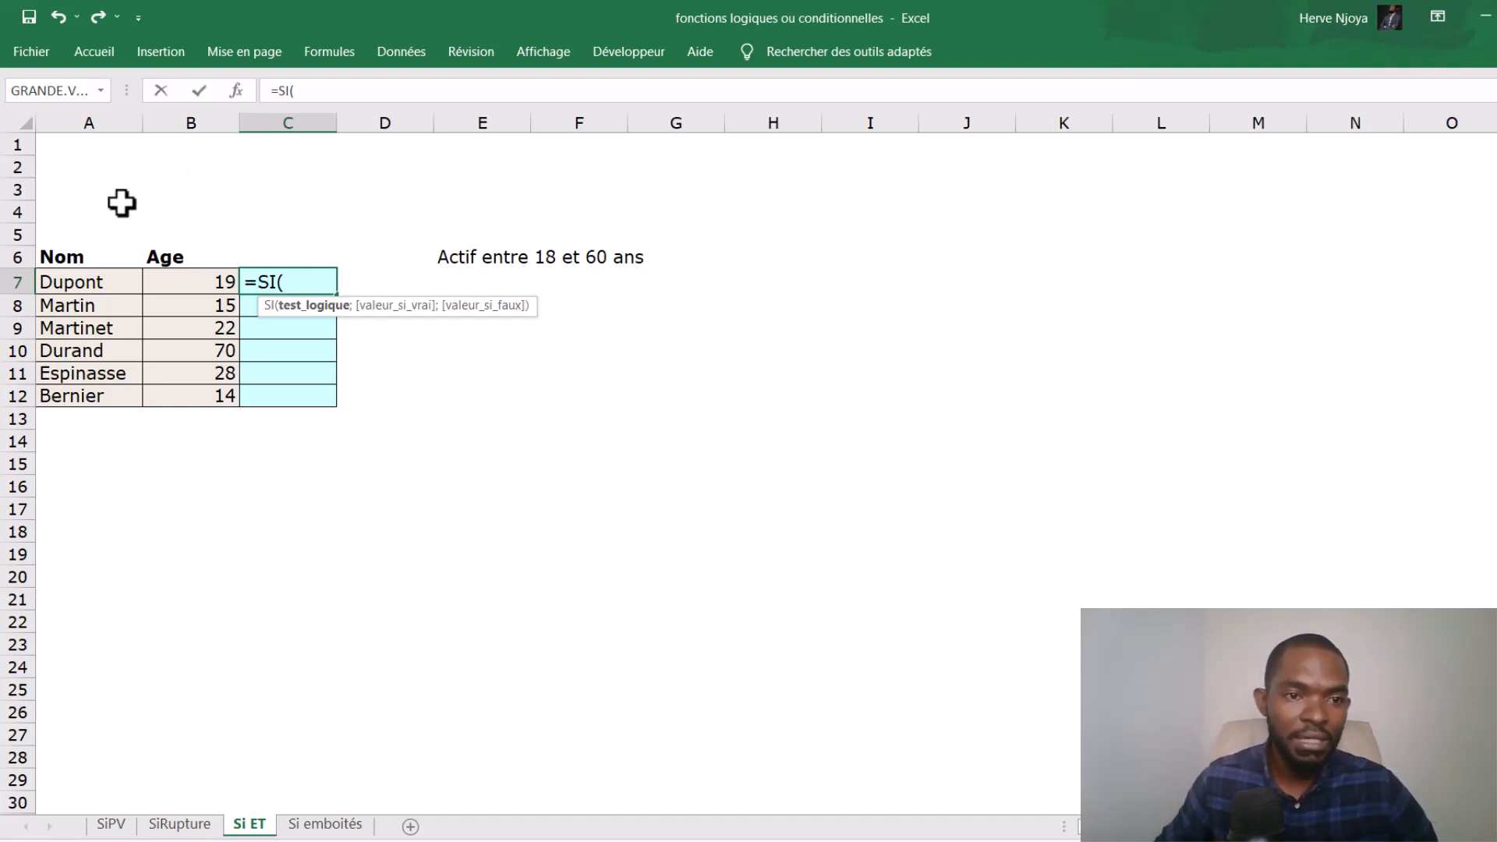
pyautogui.click(199, 284)
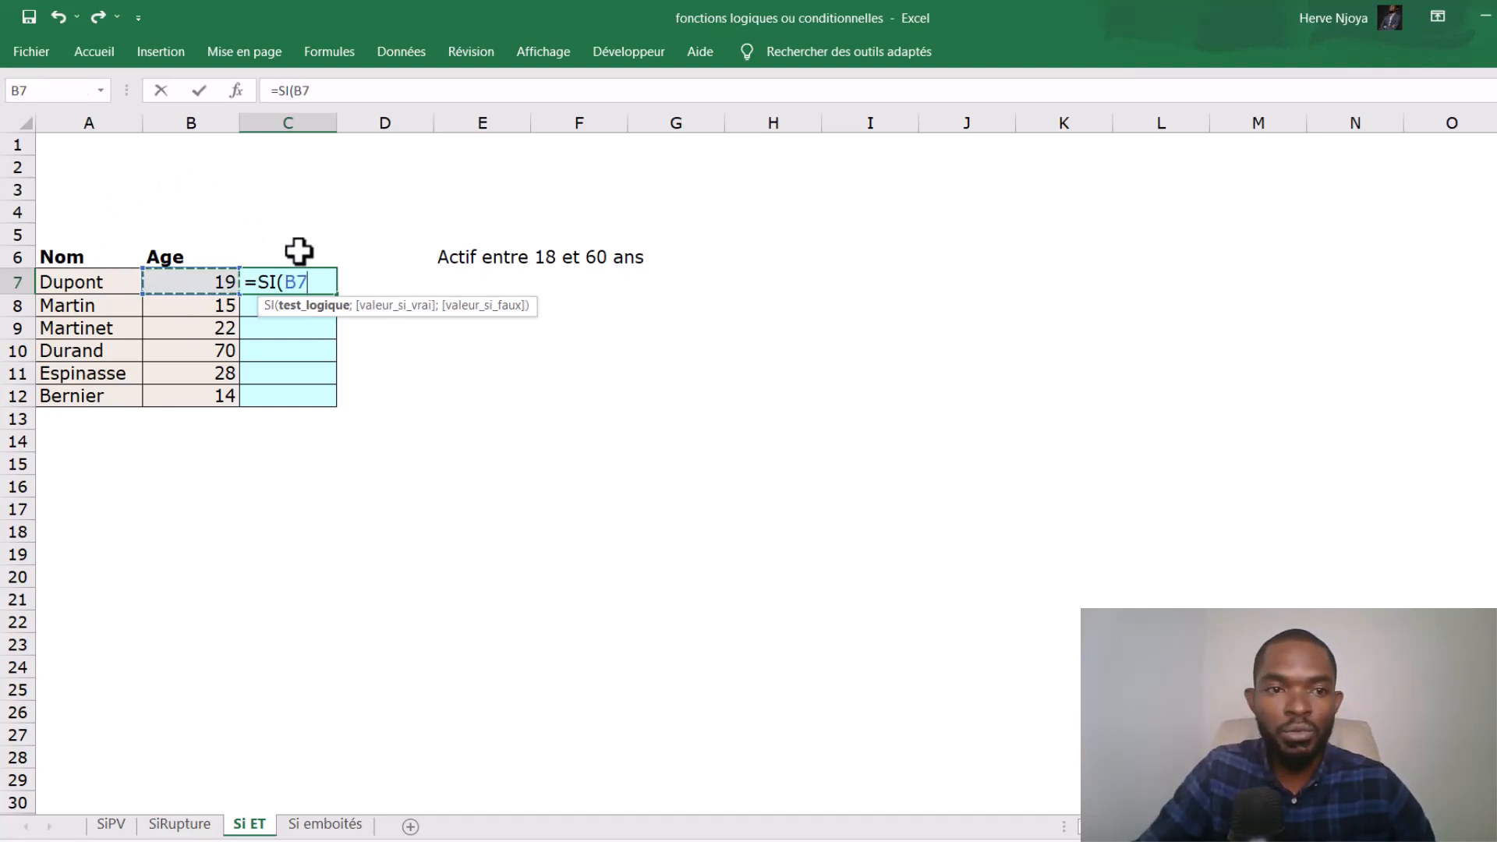
pyautogui.write('>1')
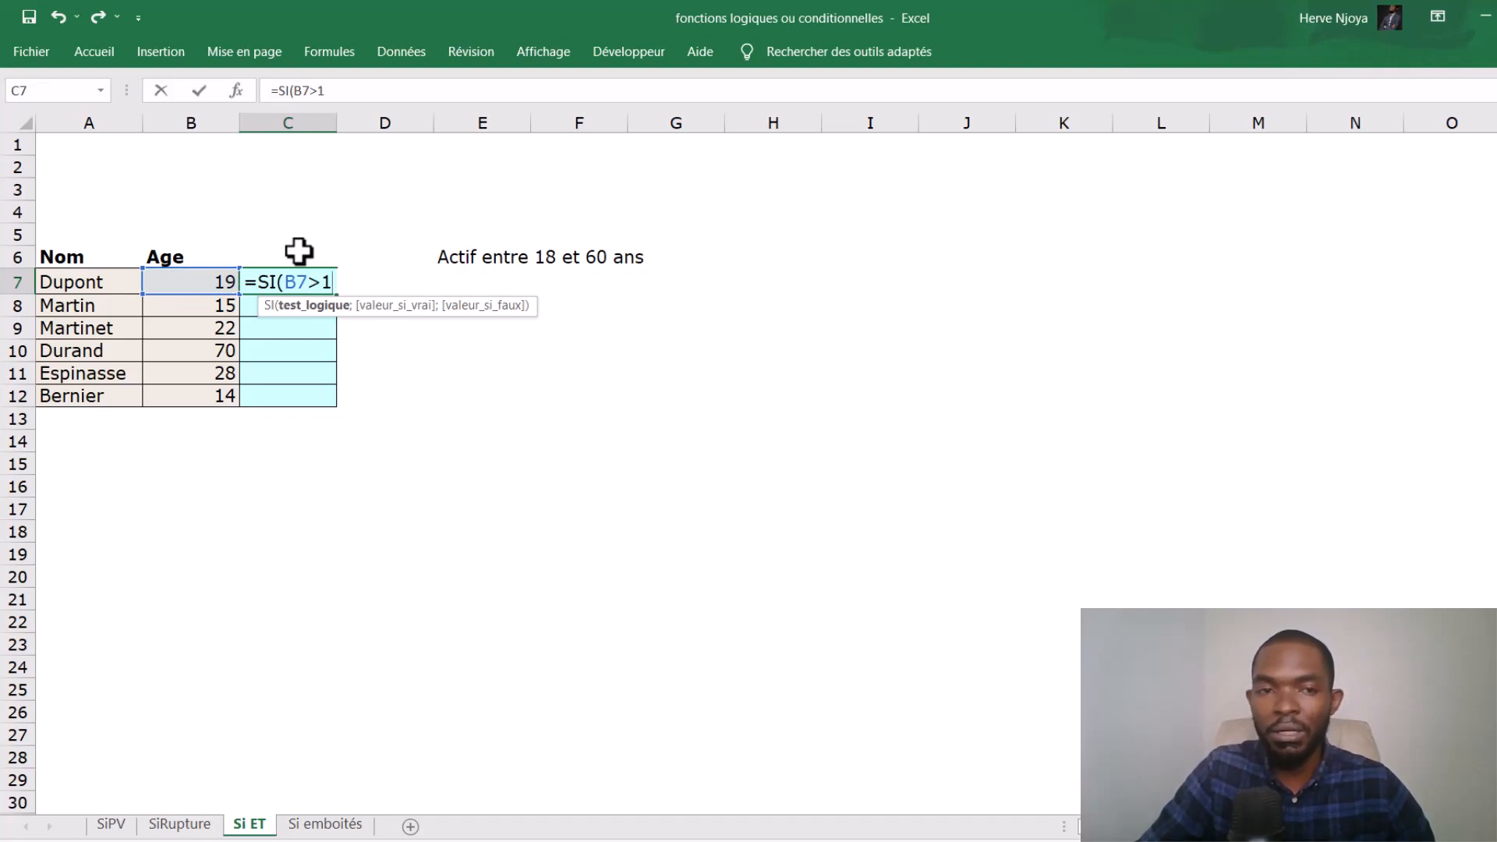
pyautogui.write('8')
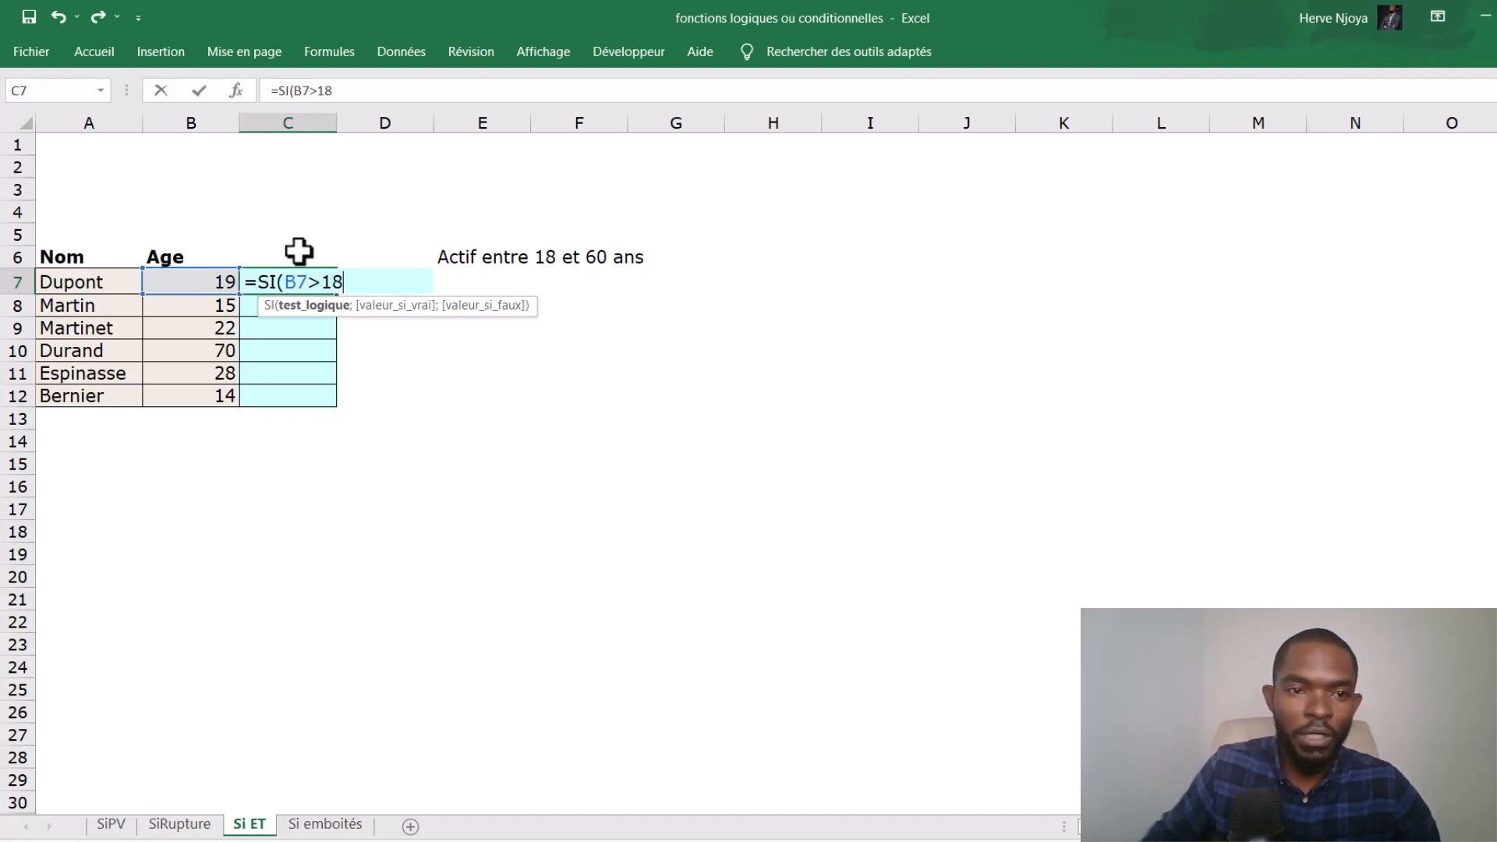
# - Insert the ET function in front of the B7>18 condition in the C7 formula
pyautogui.click(283, 294)
pyautogui.write('et')
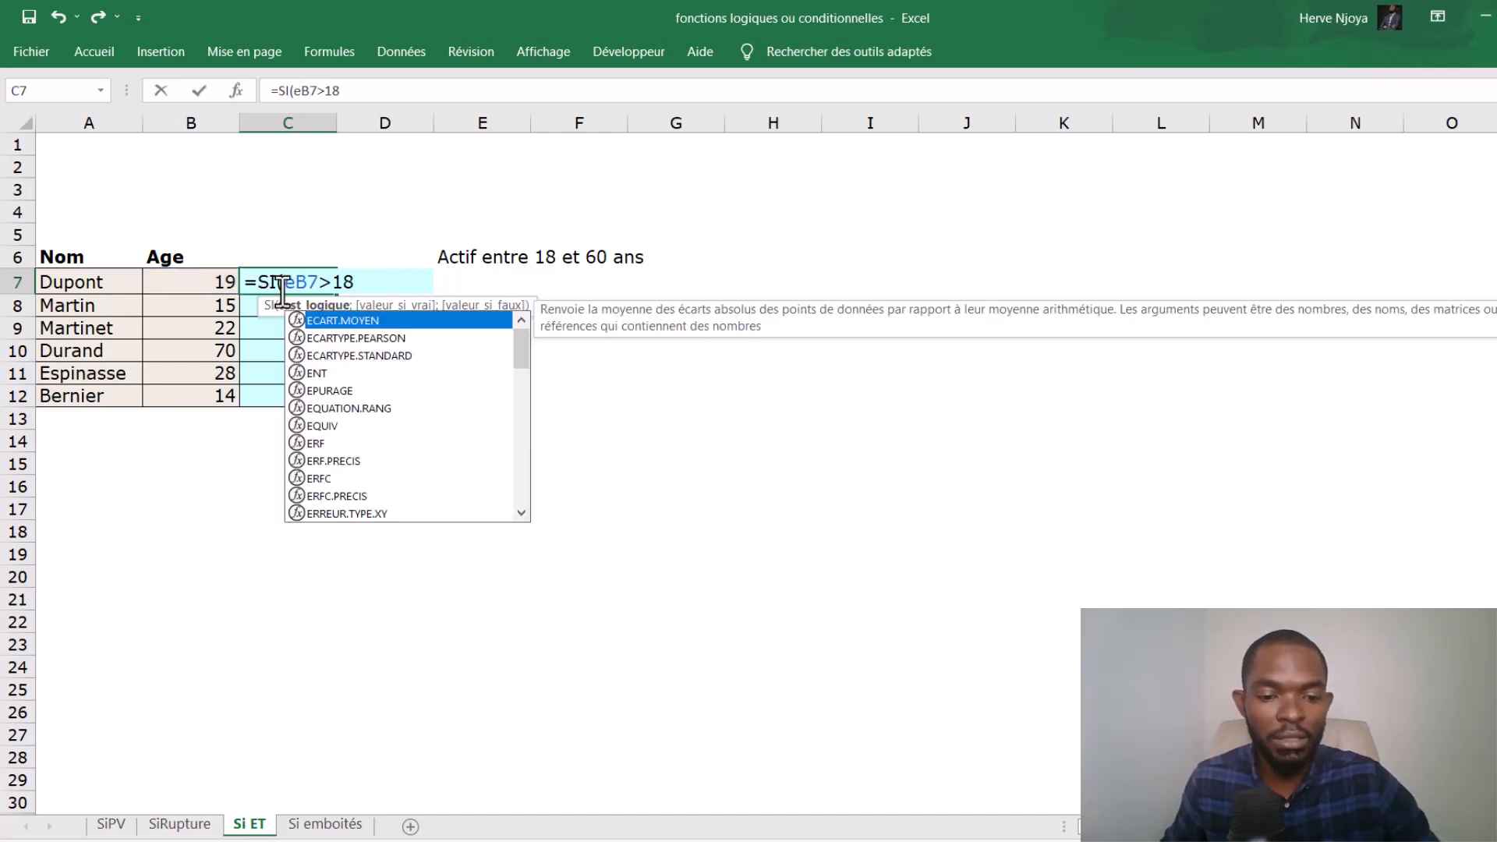
pyautogui.press('Tab')
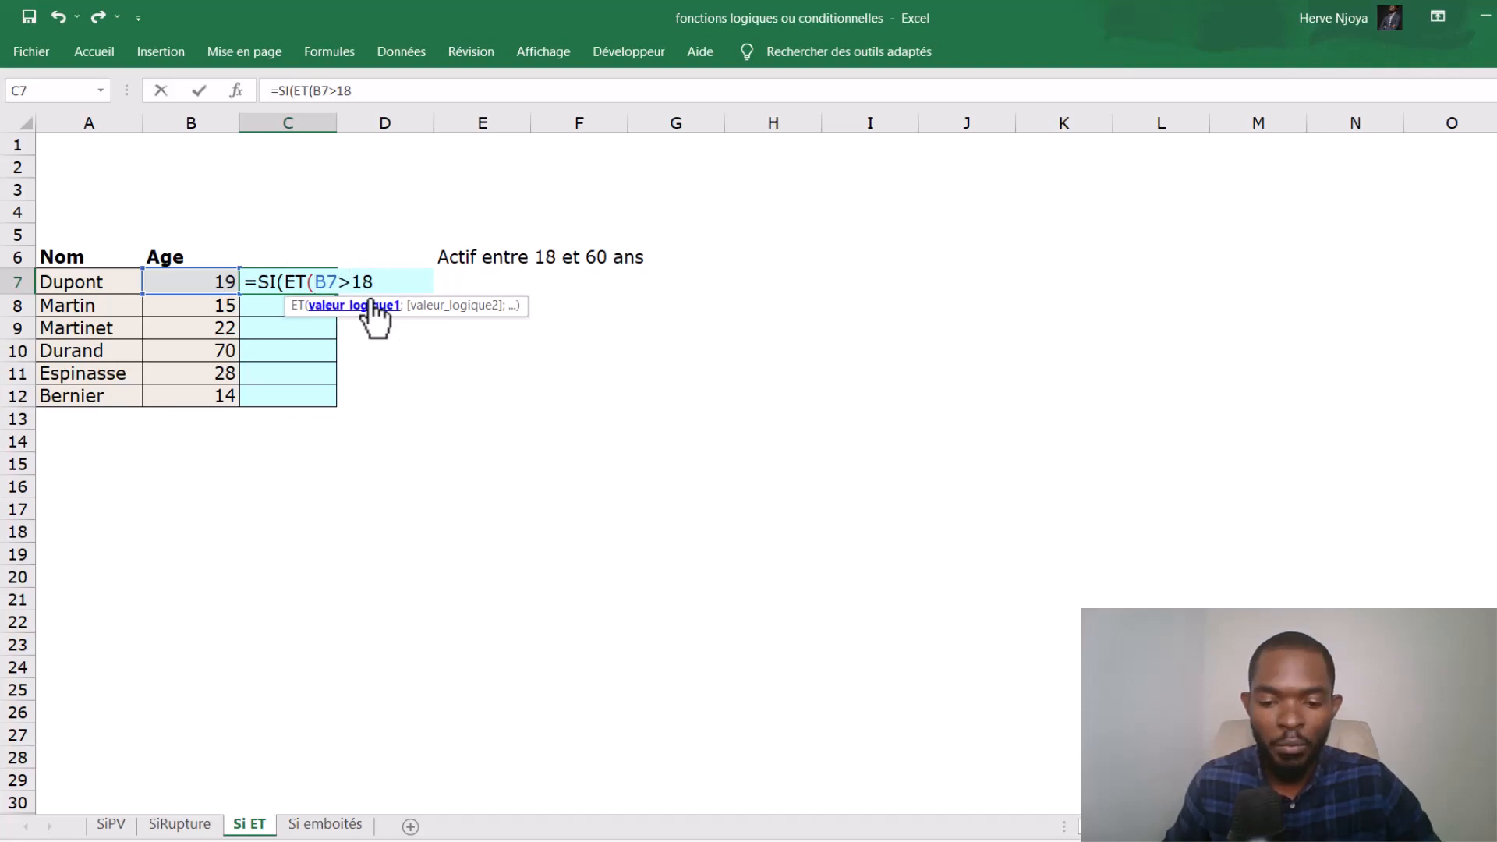
# - Add B7<60 as the second ET condition in C7, close the ET function and check the combined test
pyautogui.write(';')
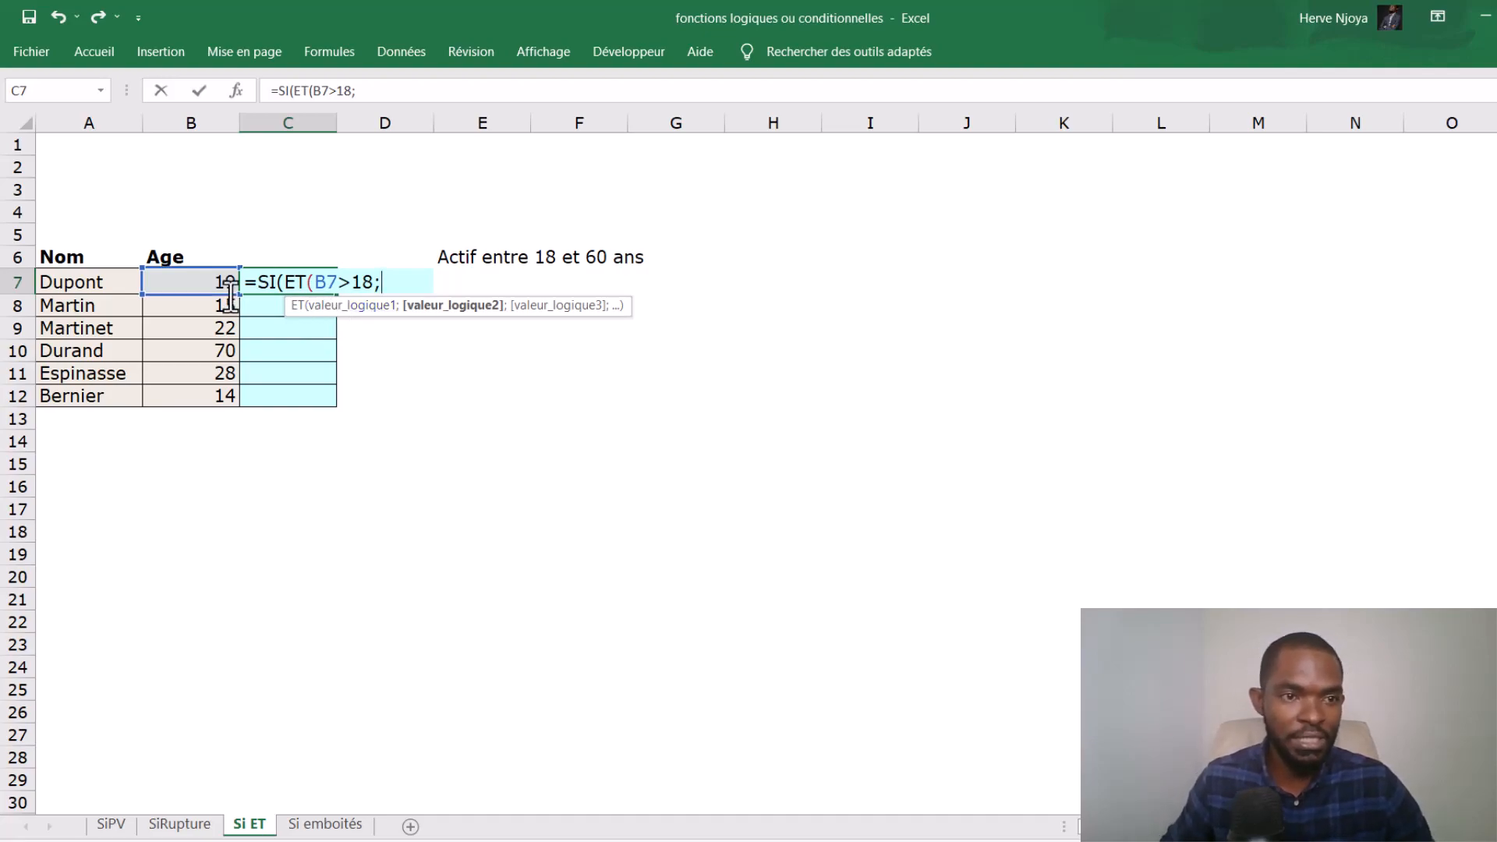
pyautogui.click(182, 285)
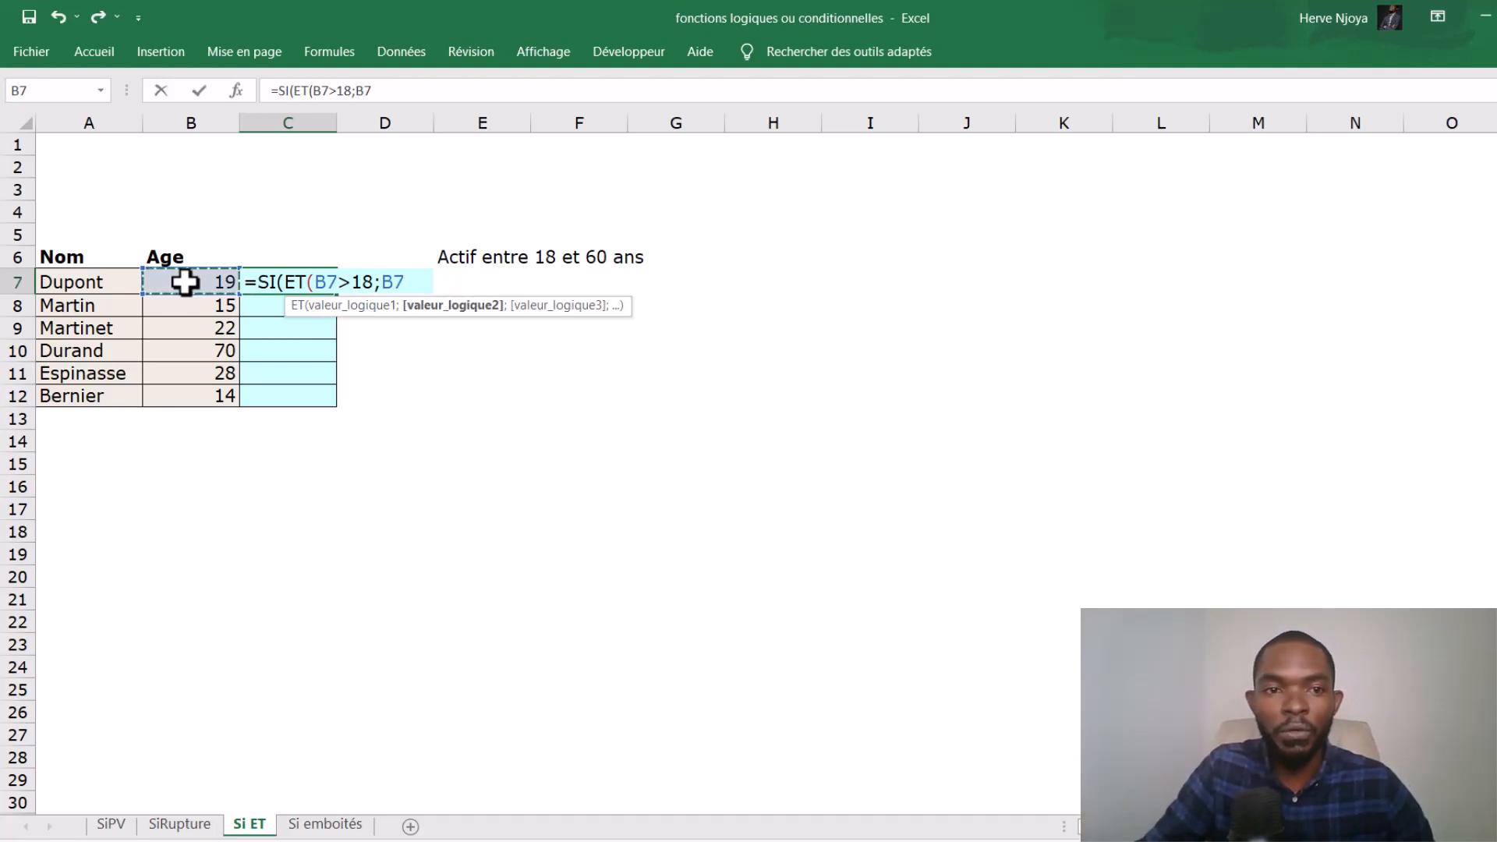
pyautogui.write('<')
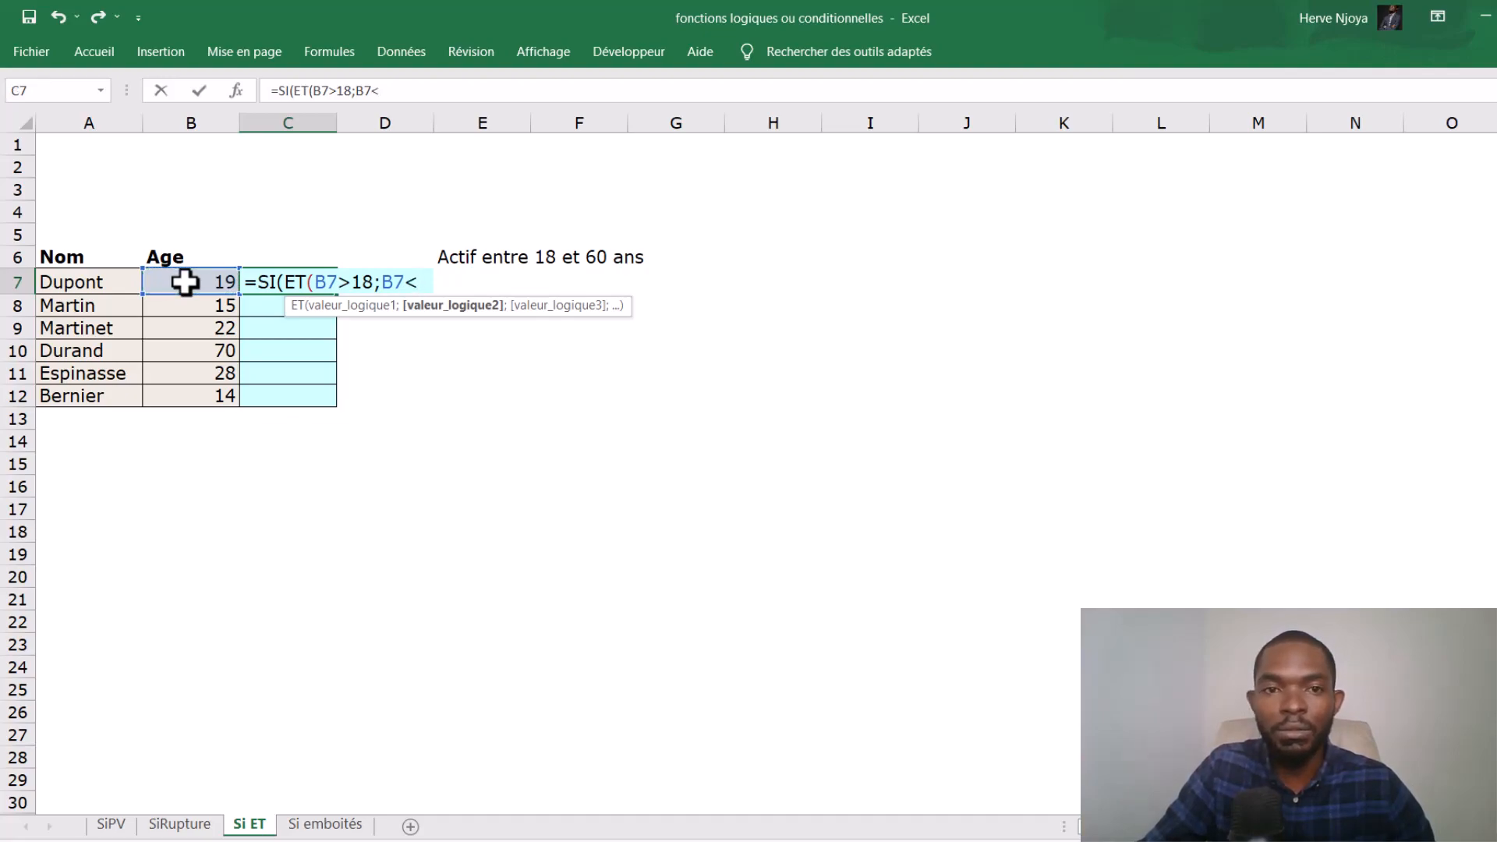
pyautogui.write('60')
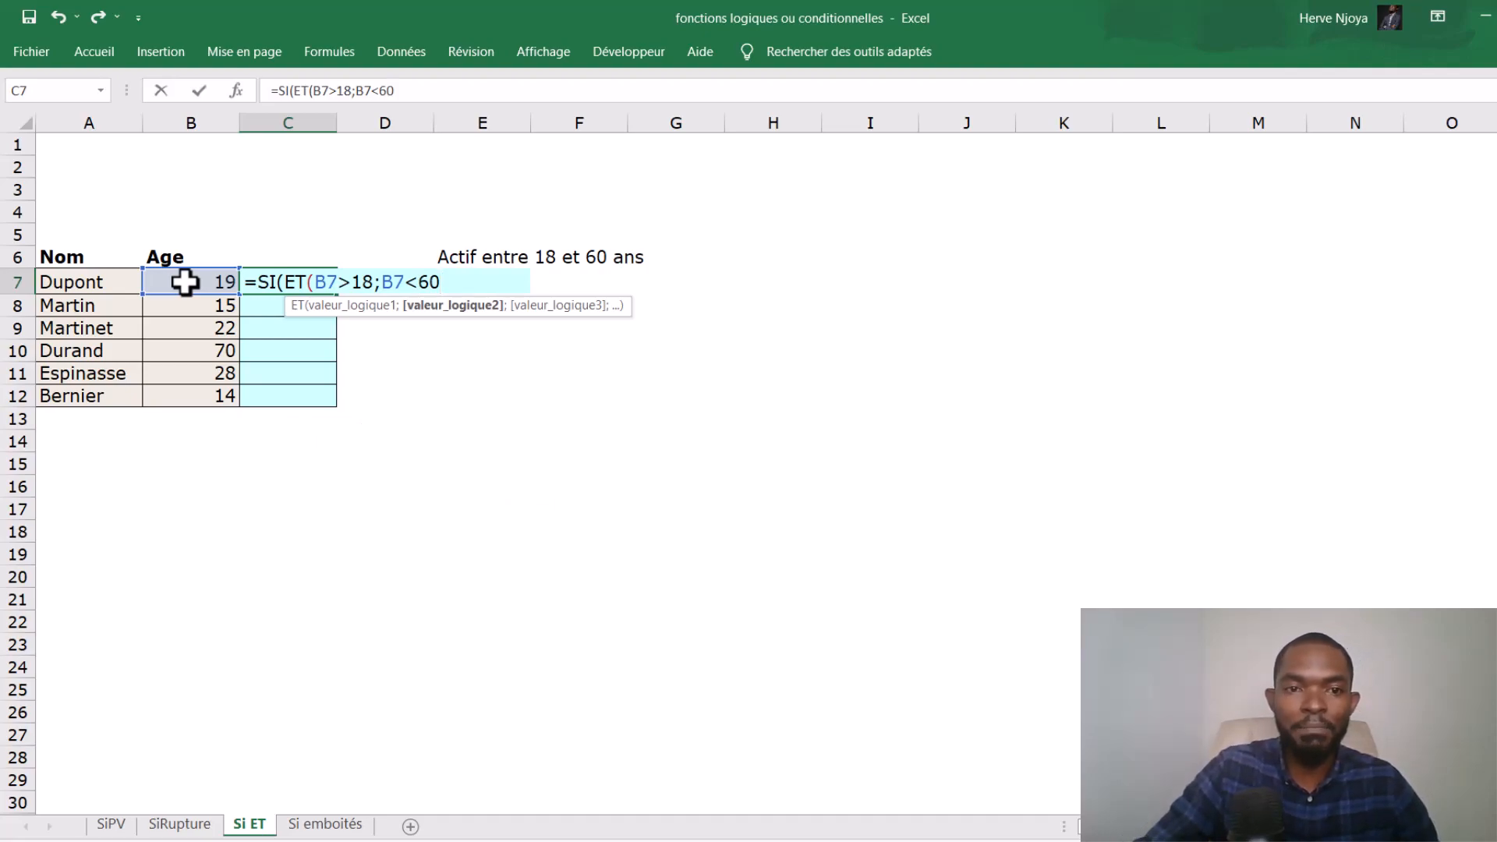
pyautogui.write(')')
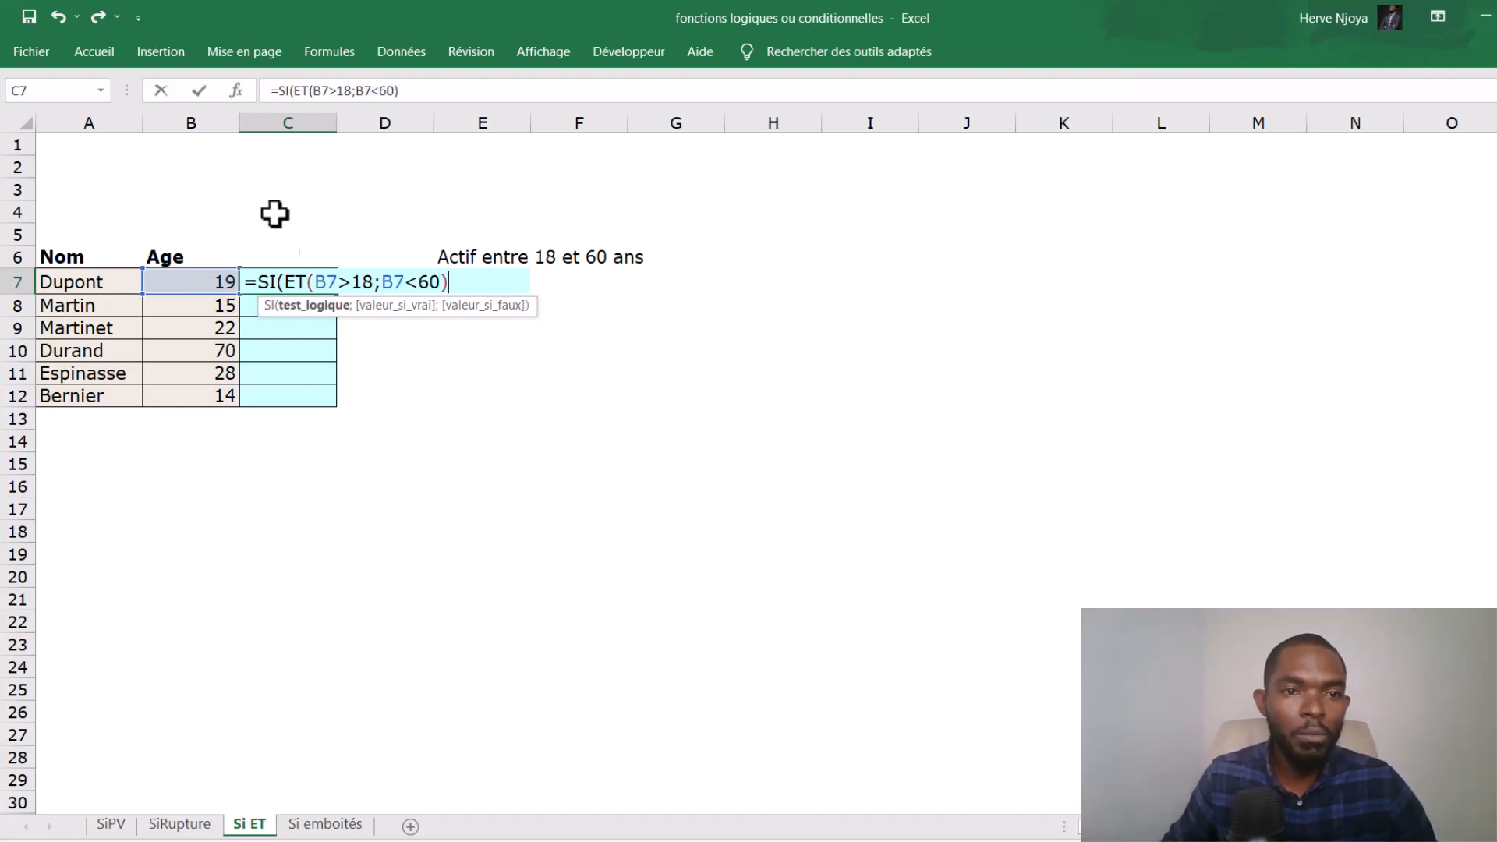
pyautogui.click(331, 308)
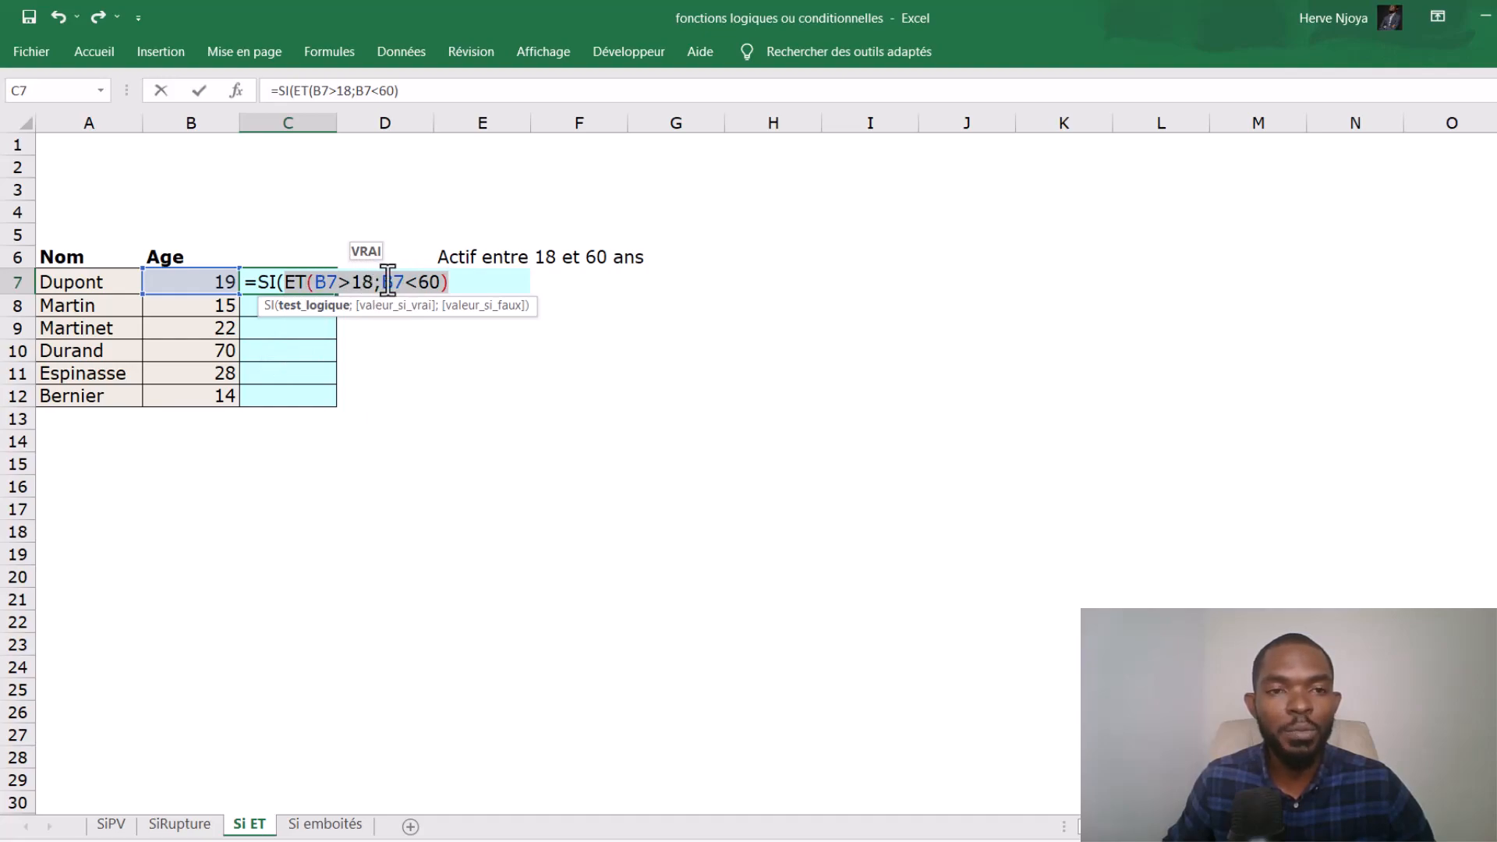
pyautogui.click(462, 287)
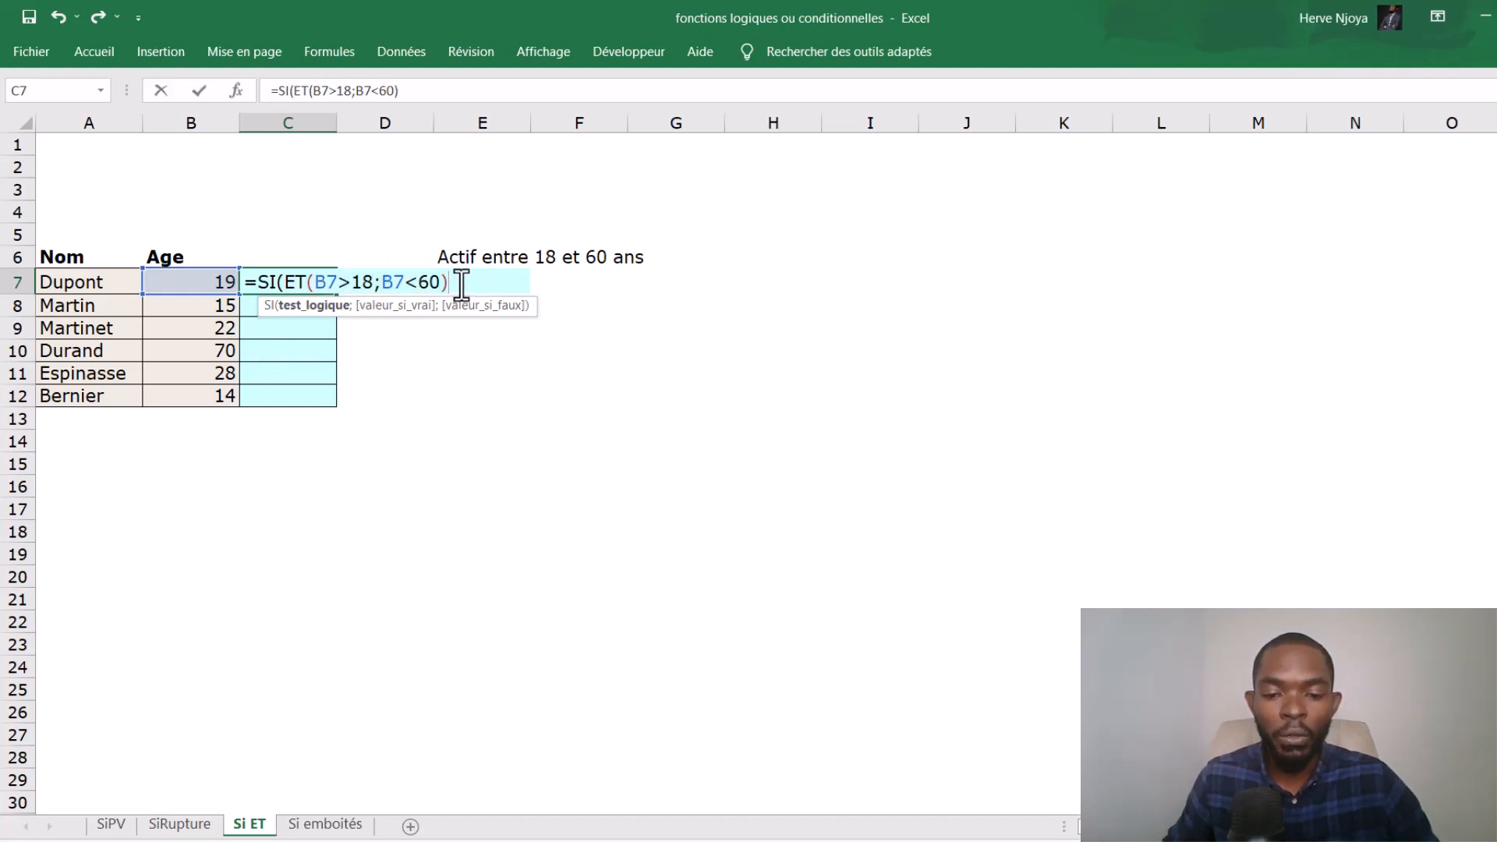
# - Complete the C7 formula with "Actif" as the true value and an empty text "" as the false value
pyautogui.write(';')
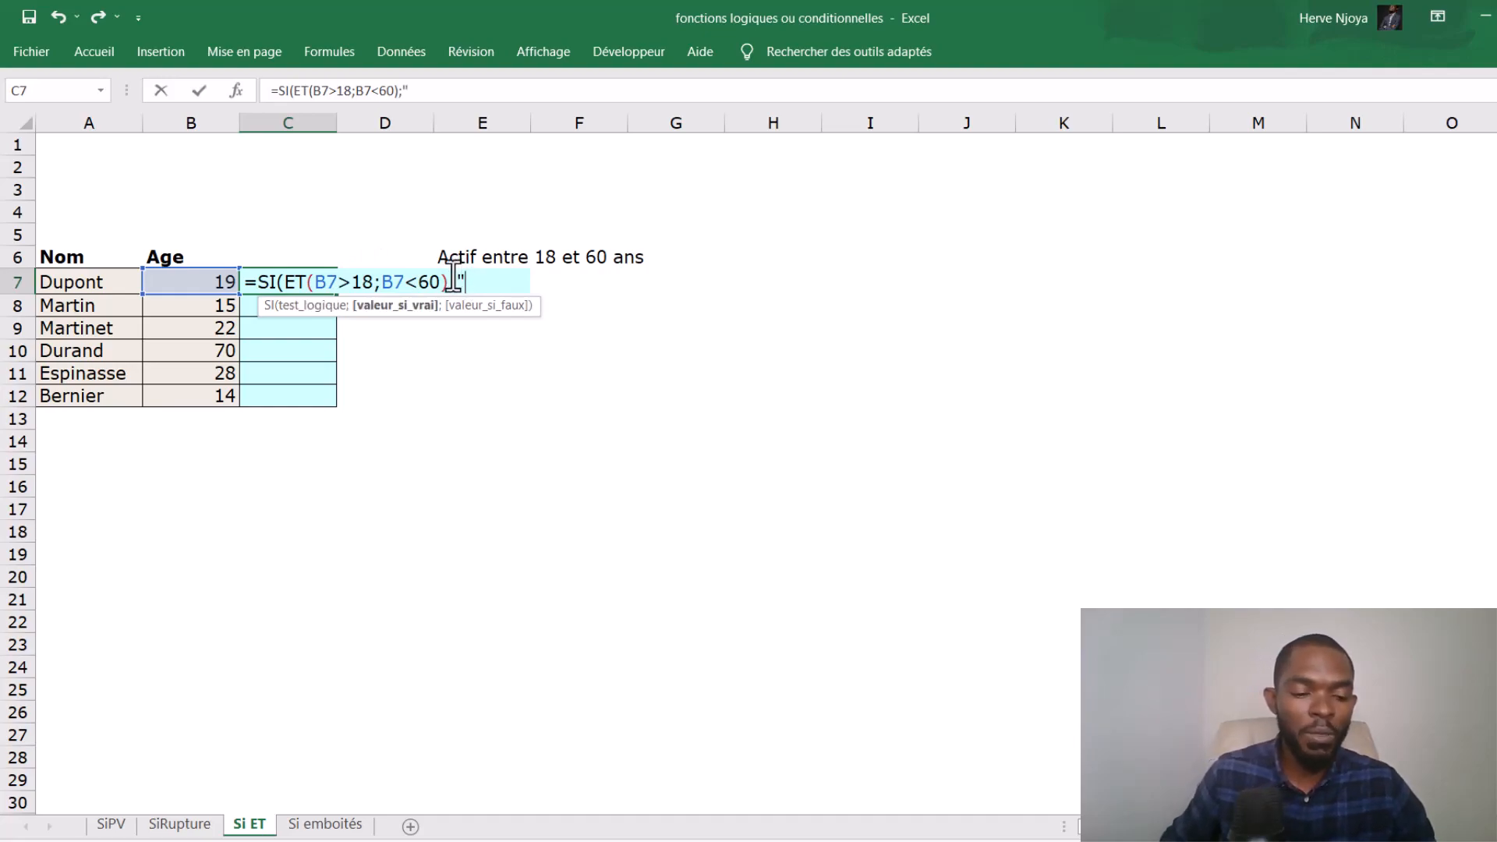
pyautogui.press('capslock')
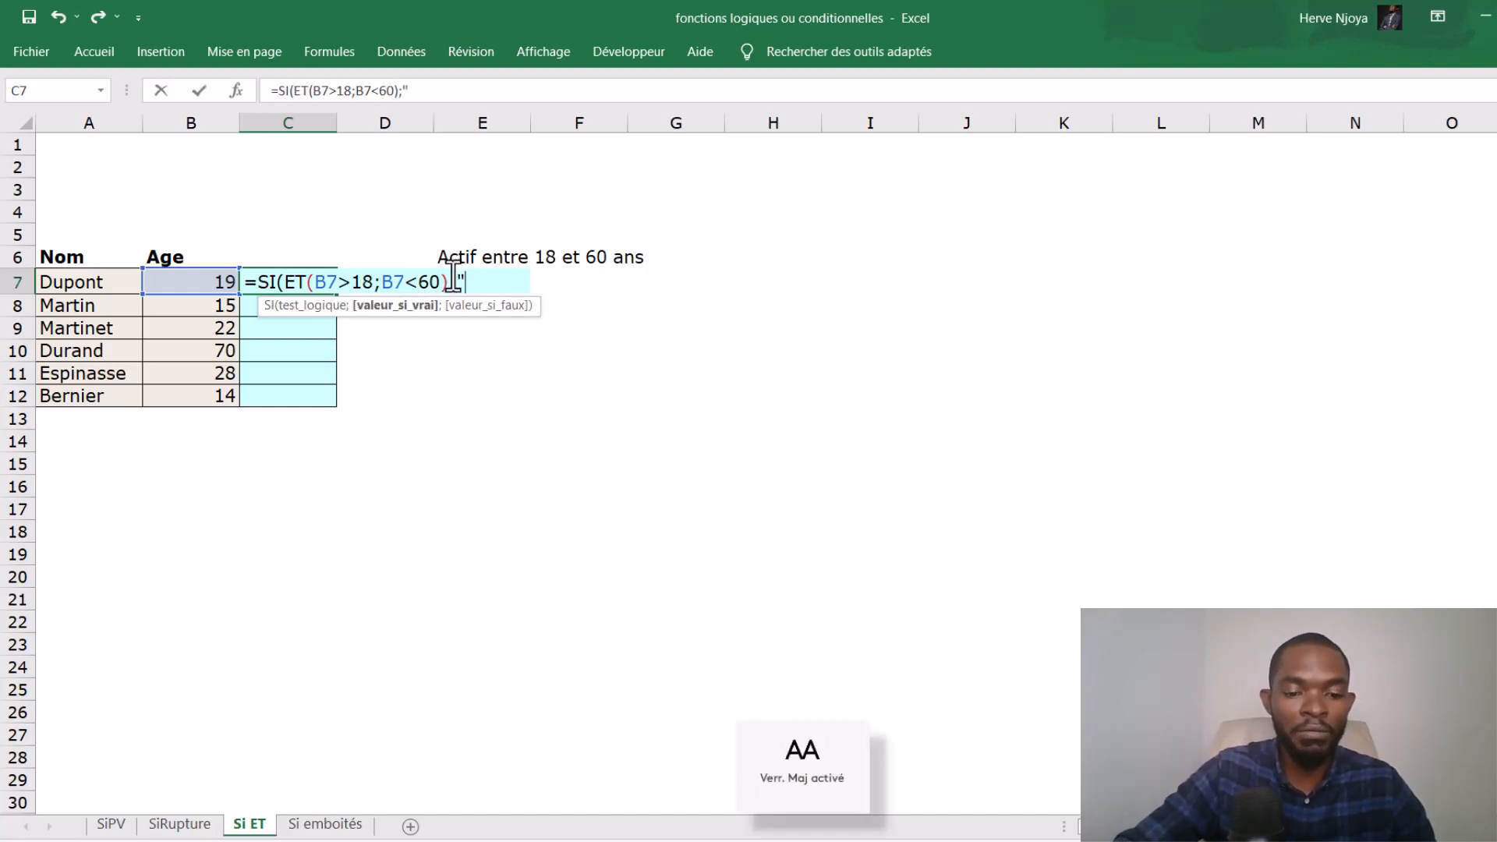
pyautogui.write('Ac')
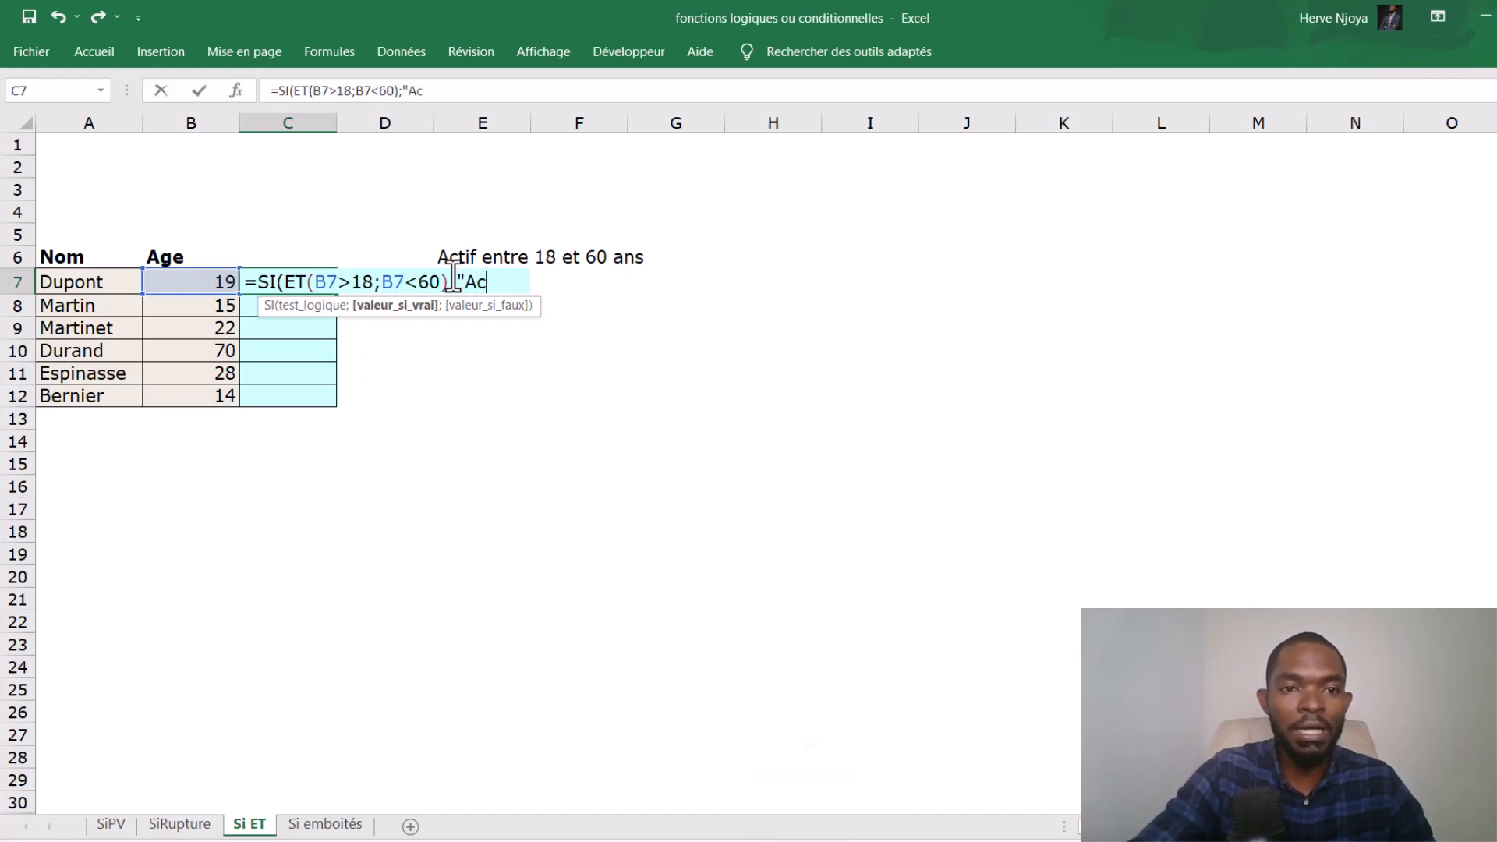
pyautogui.write('tif"')
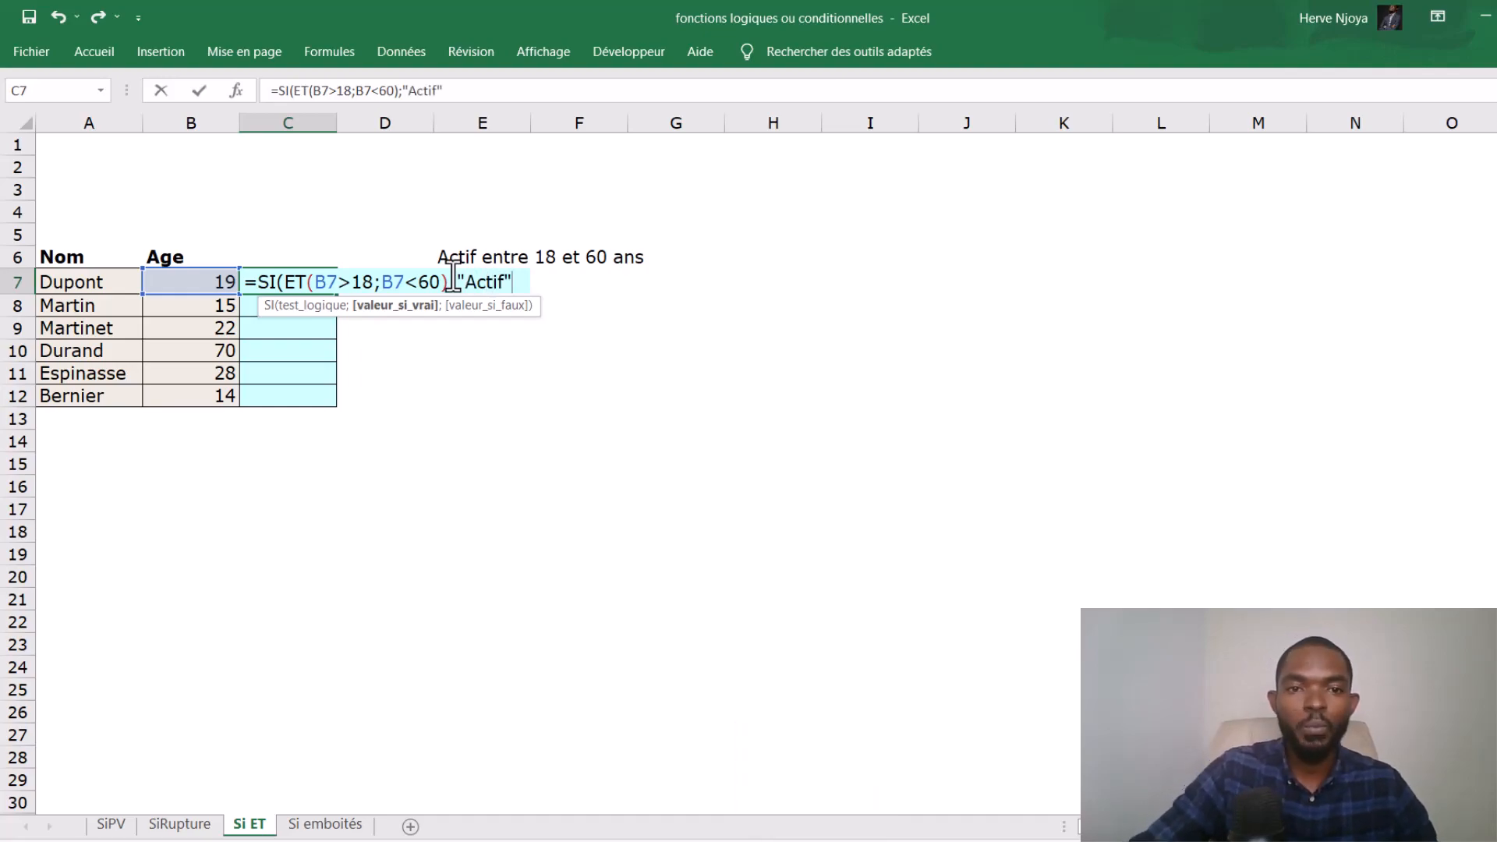
pyautogui.write(';')
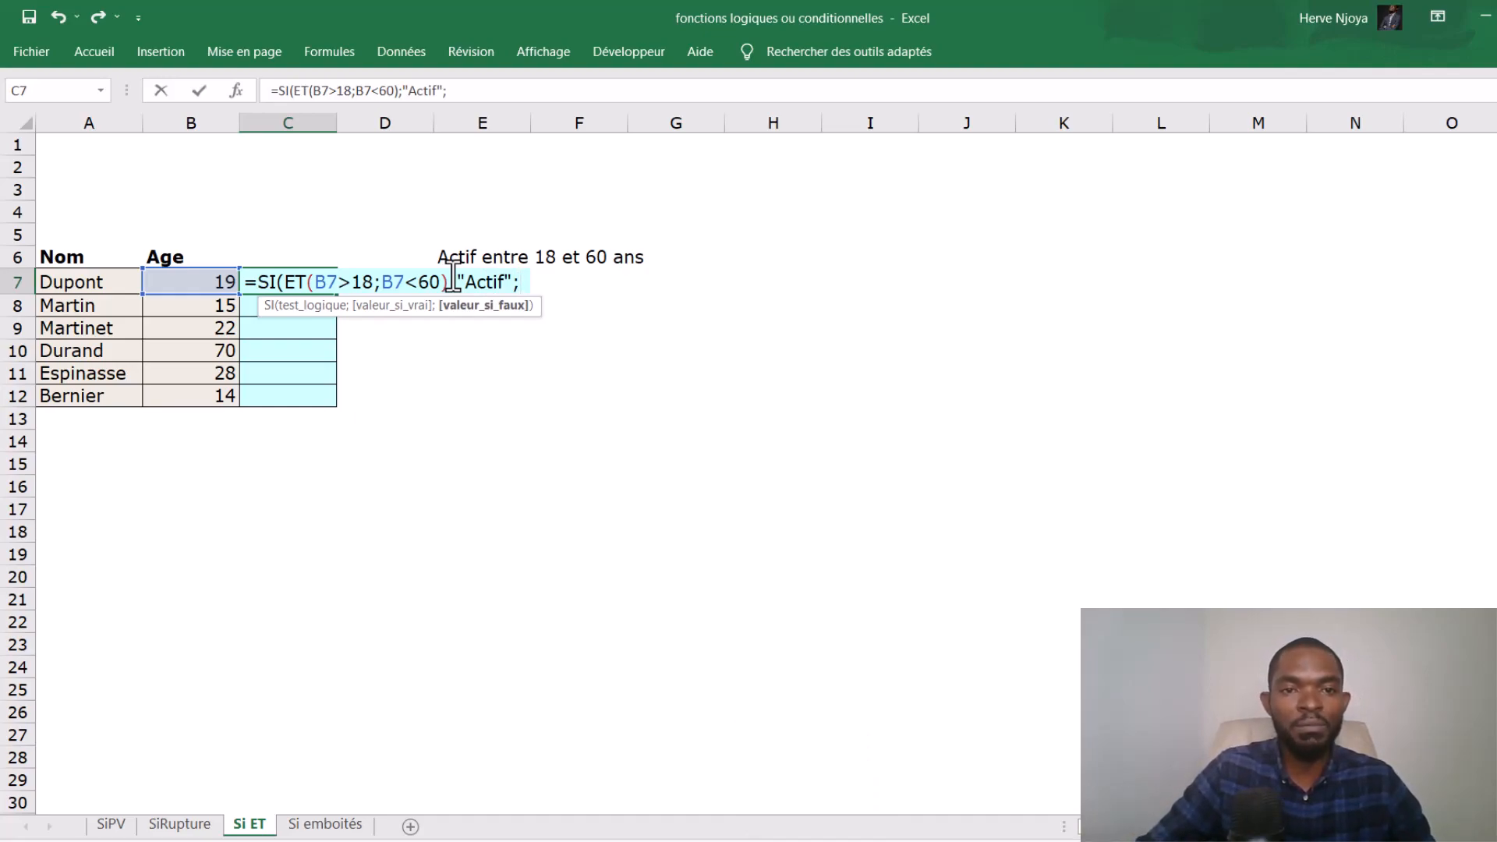
pyautogui.write('""')
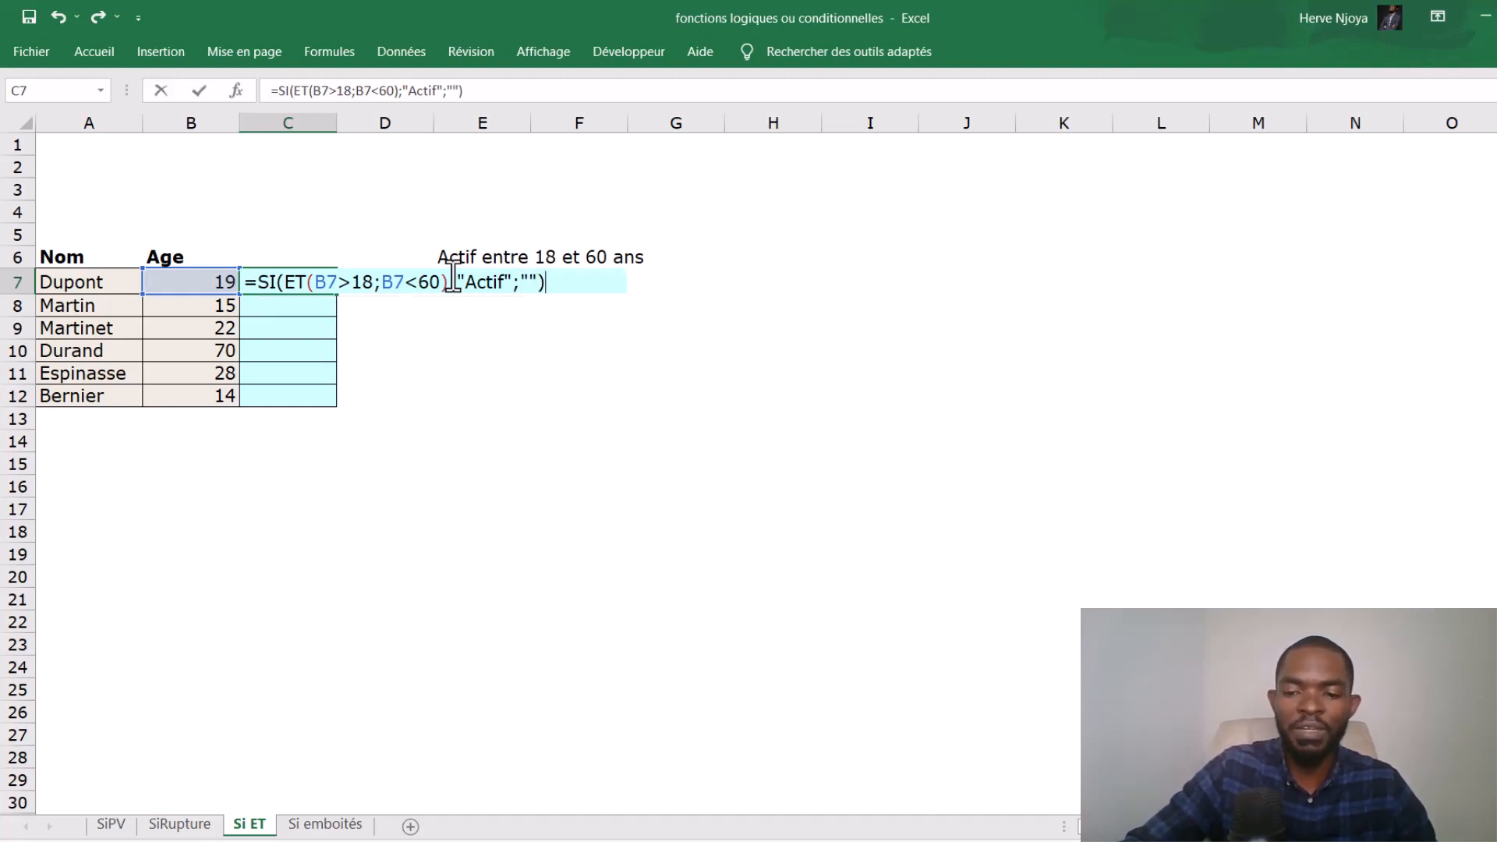
pyautogui.press('Return')
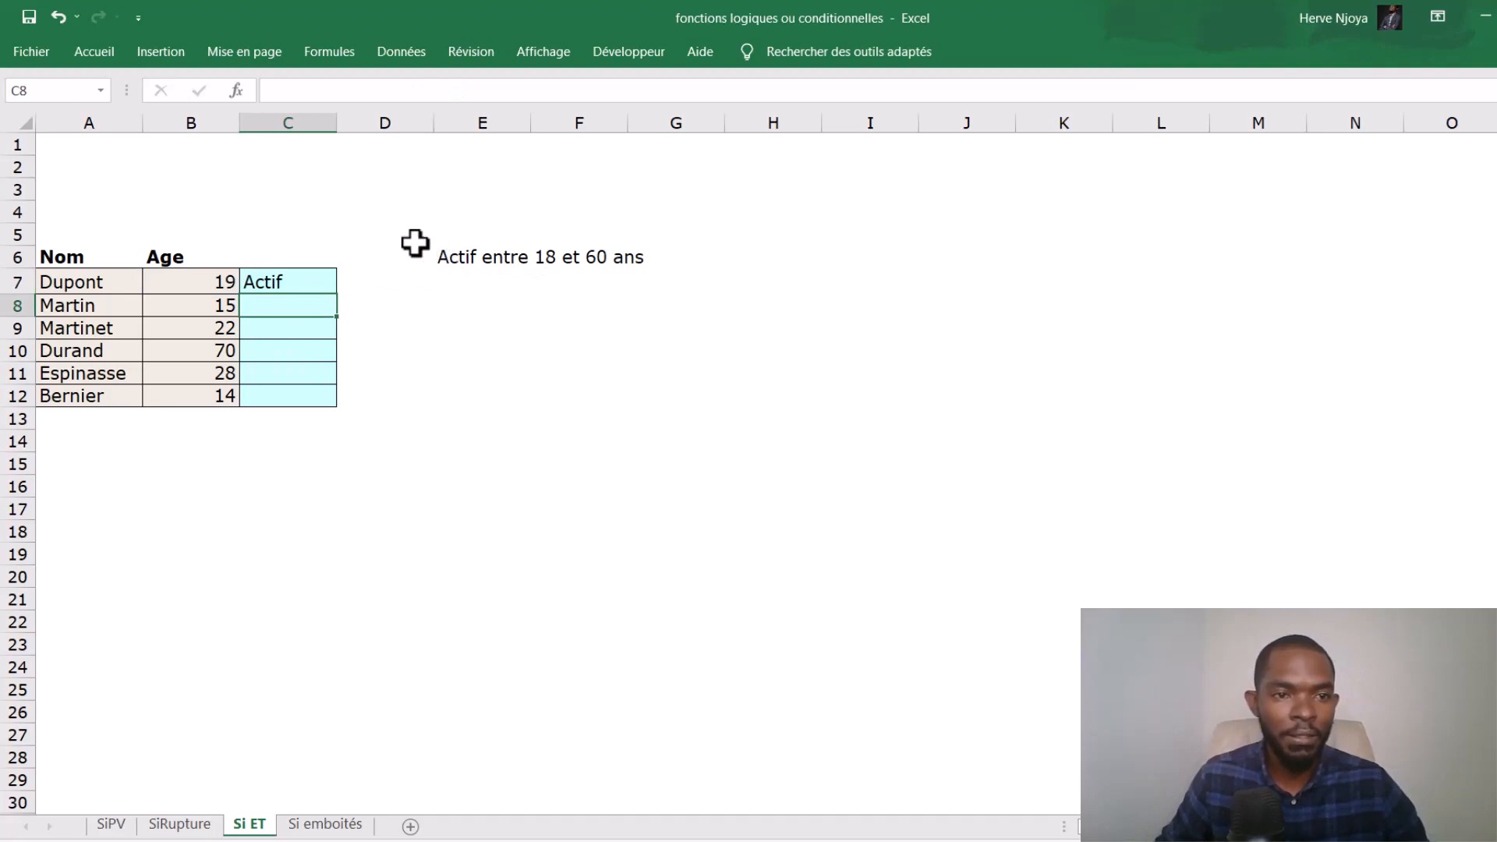
# - Fill the C7 formula down to C12 and check the formula in C7
pyautogui.click(304, 283)
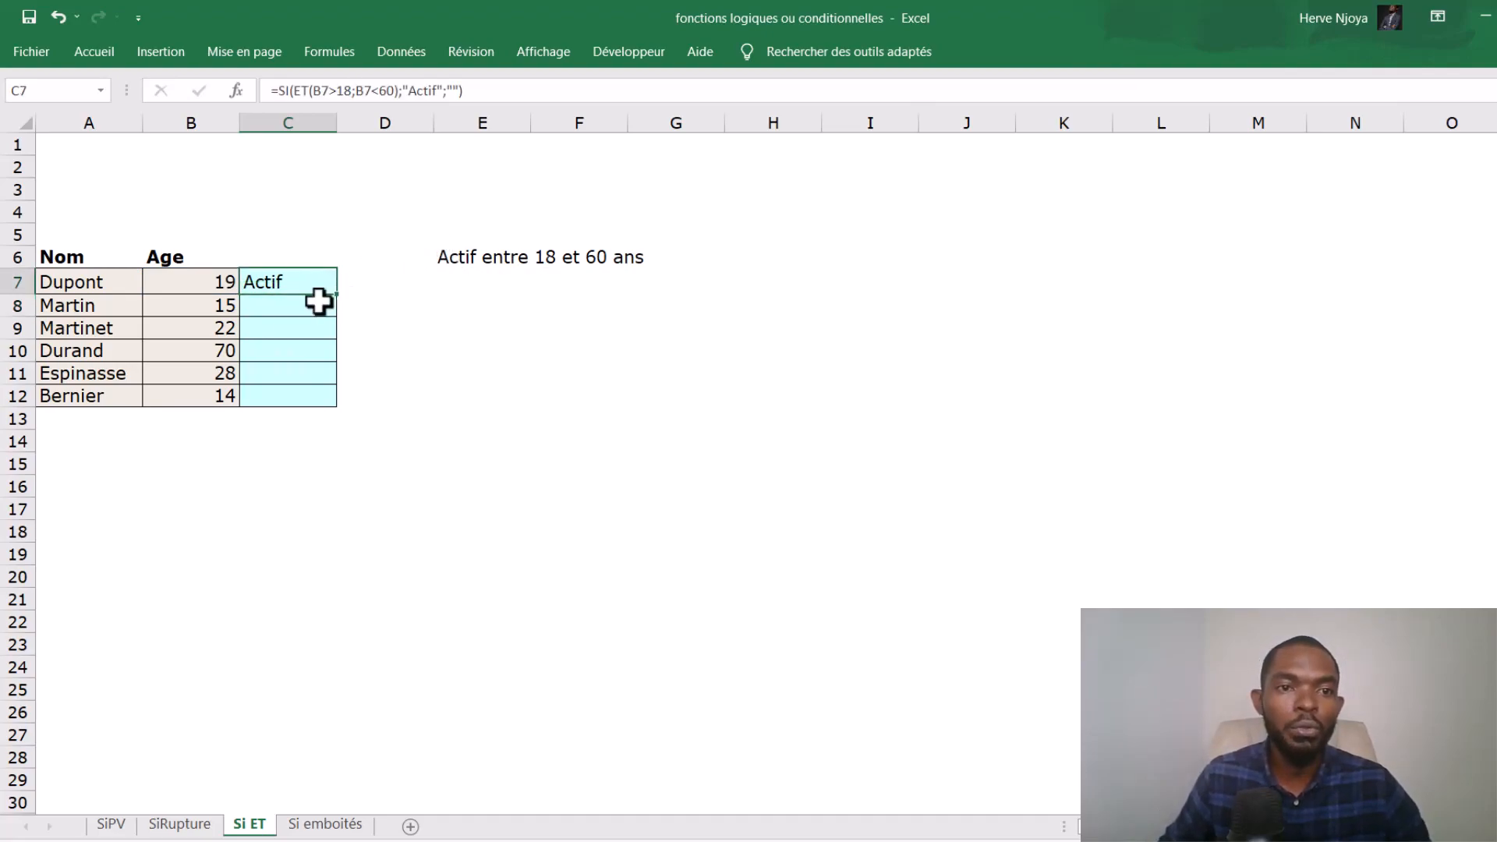
pyautogui.moveTo(337, 293); pyautogui.dragTo(312, 401)
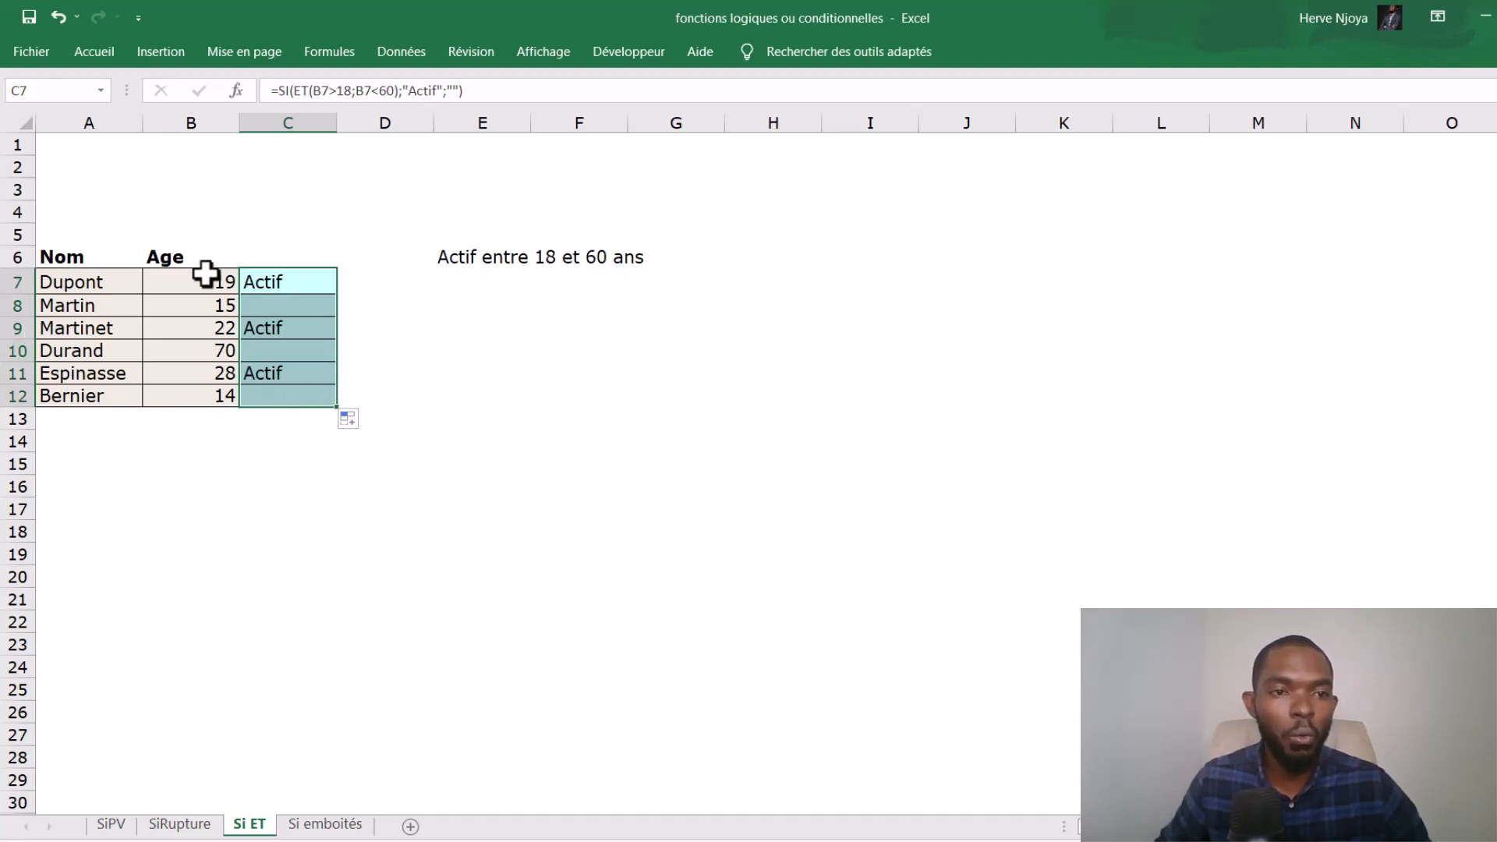
pyautogui.click(265, 282)
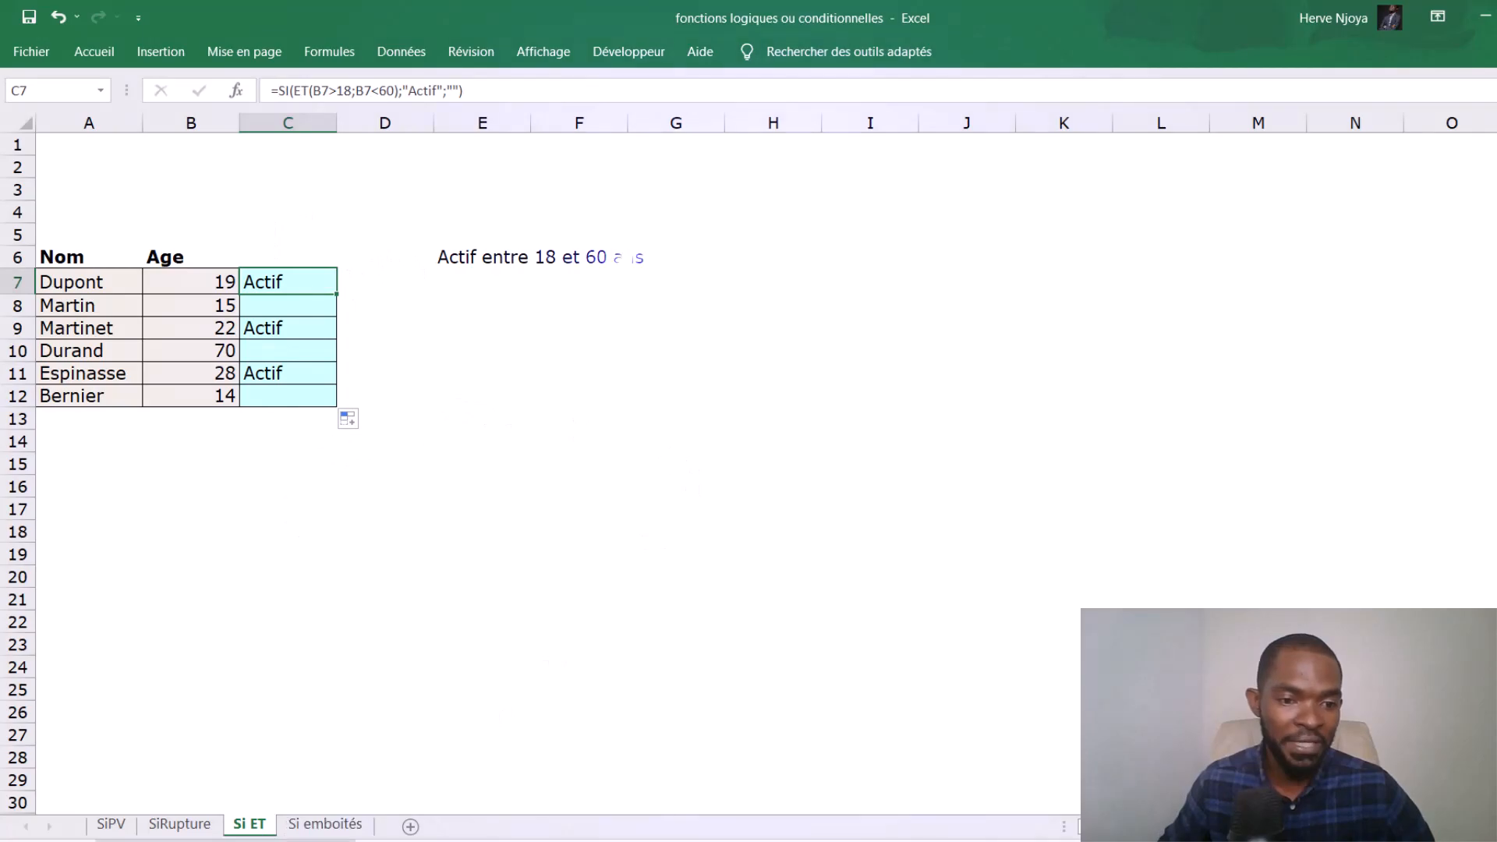
# - Open the Si emboîtés sheet and examine the age data and the nested SI syntax in the explanatory text box
pyautogui.click(328, 825)
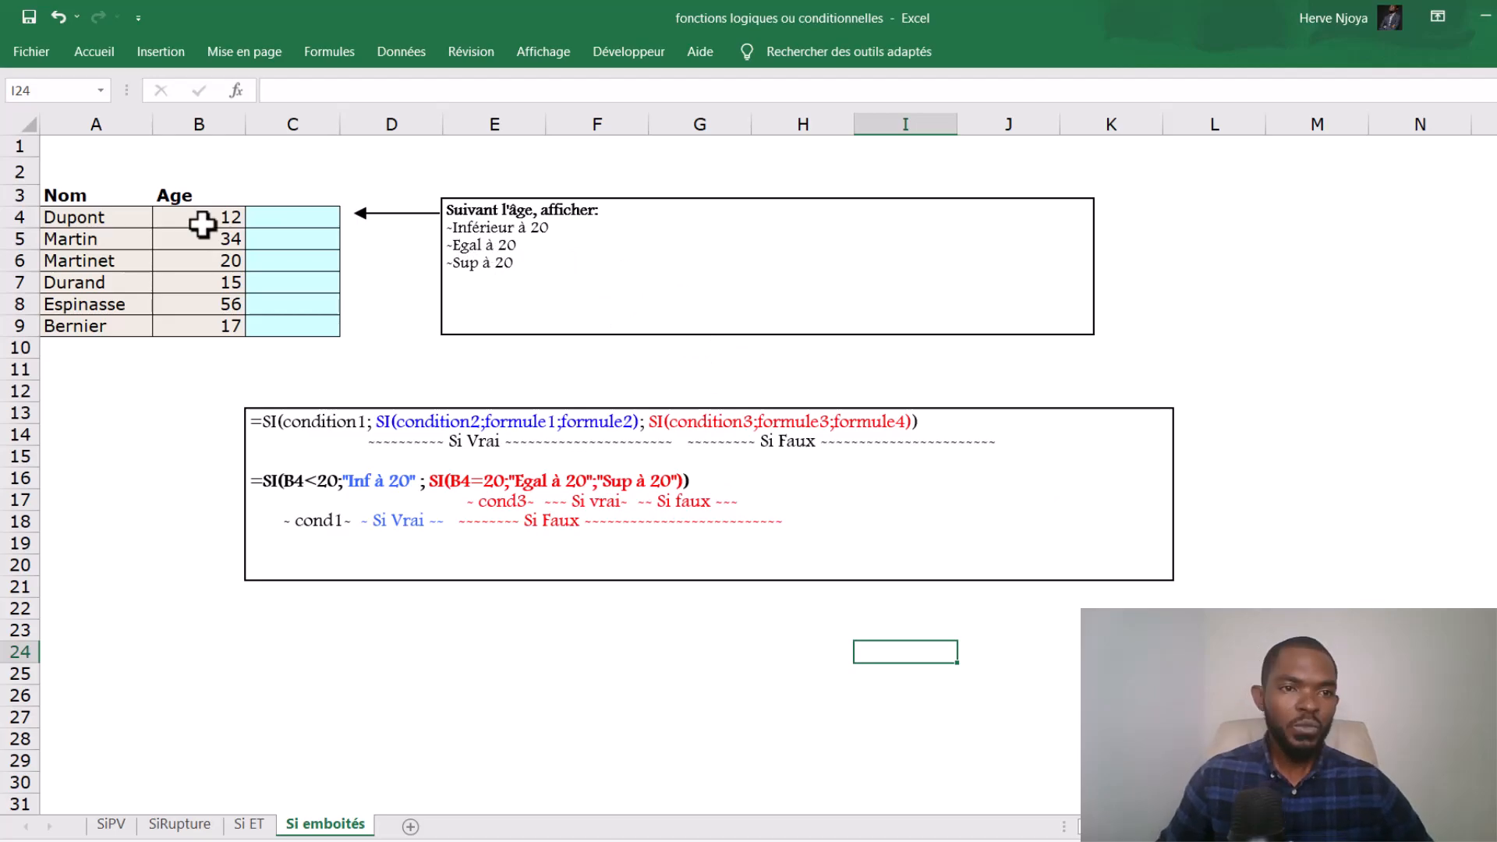
pyautogui.moveTo(202, 225); pyautogui.dragTo(187, 320)
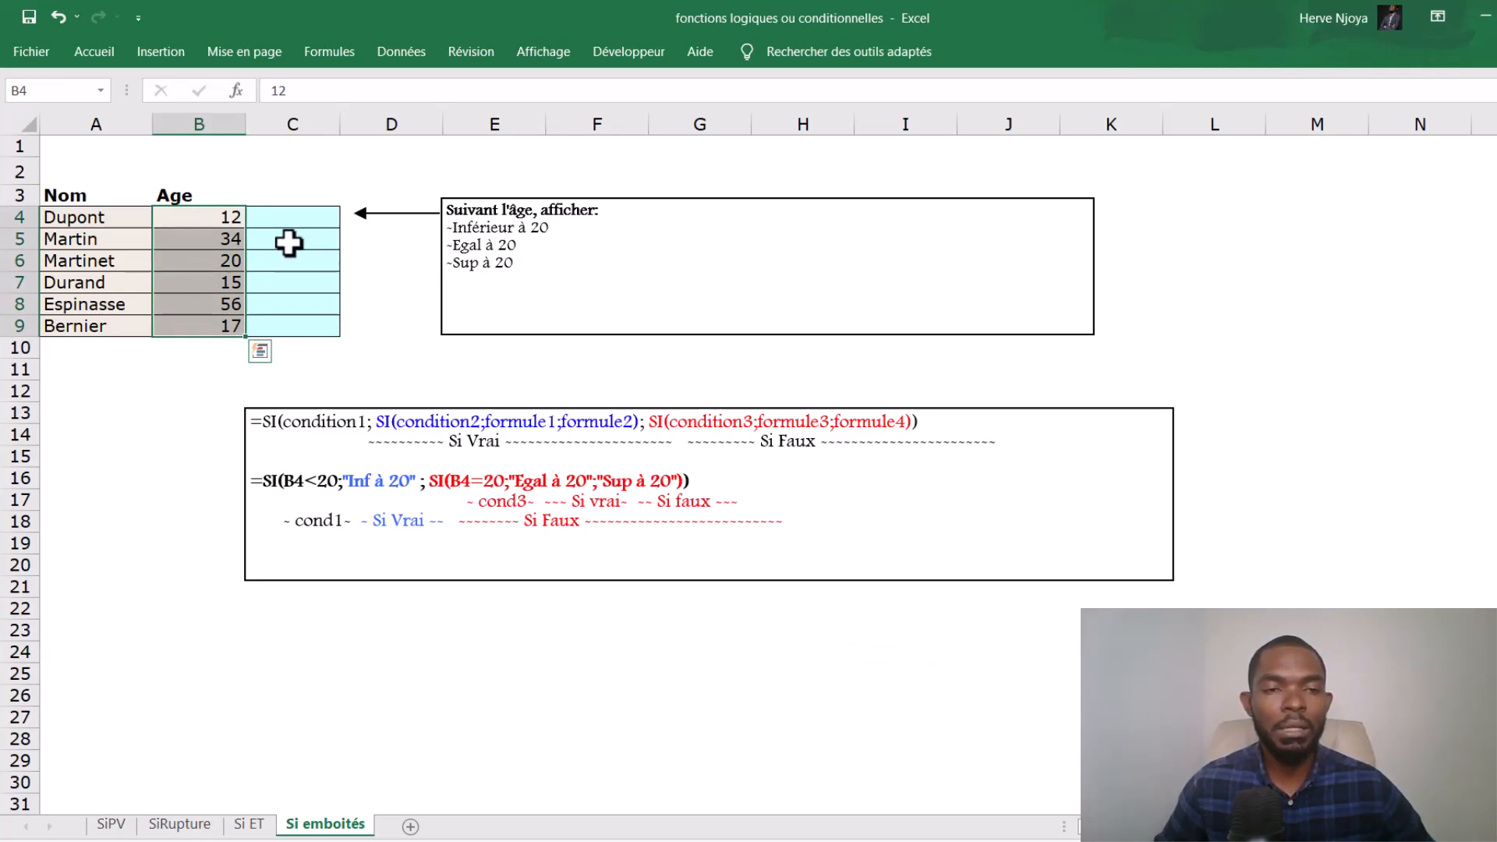
pyautogui.click(299, 215)
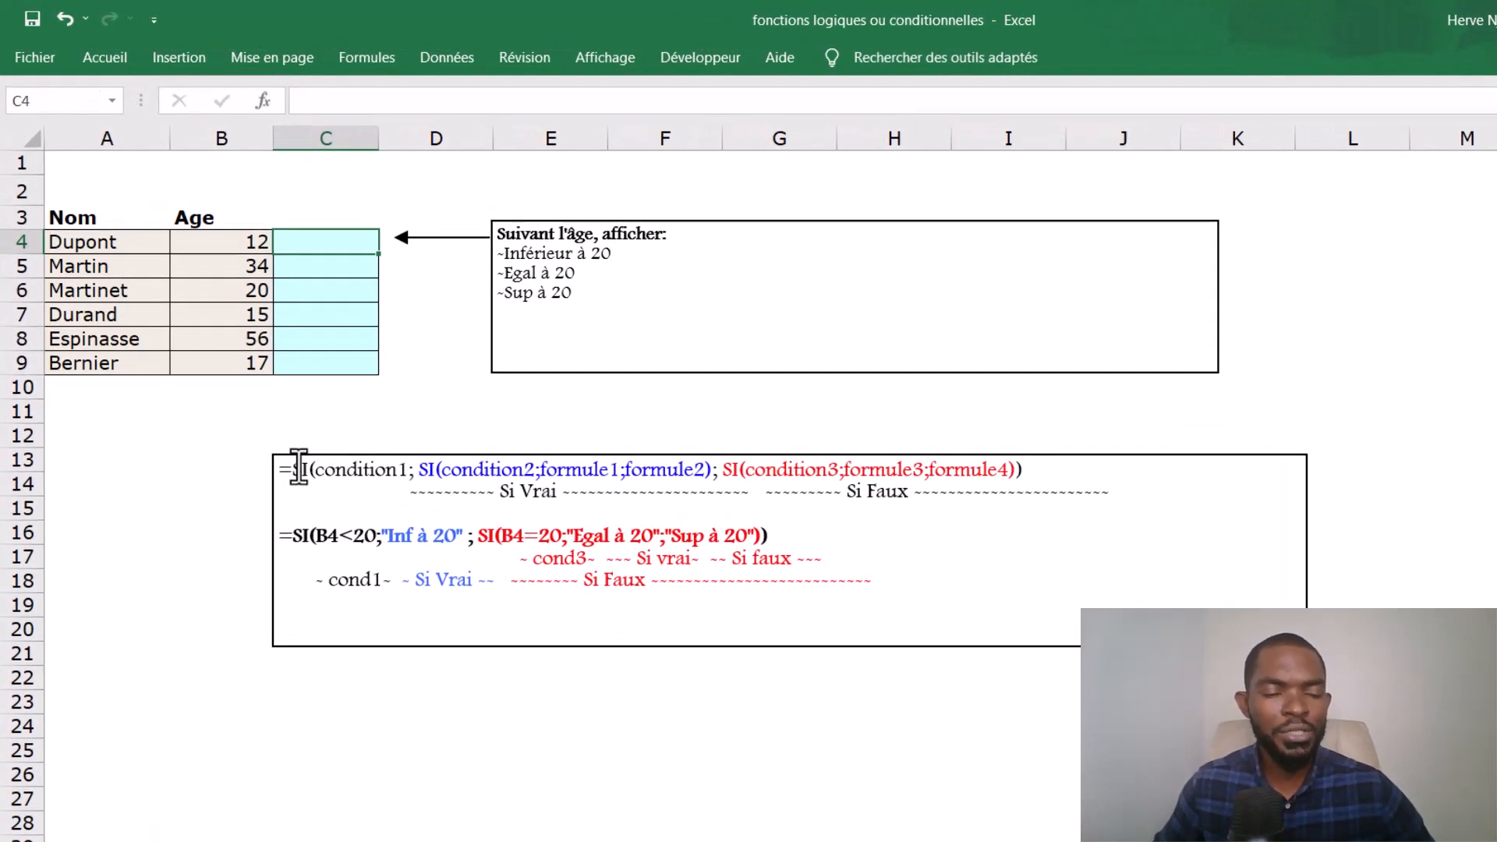
pyautogui.moveTo(297, 469); pyautogui.dragTo(1051, 508)
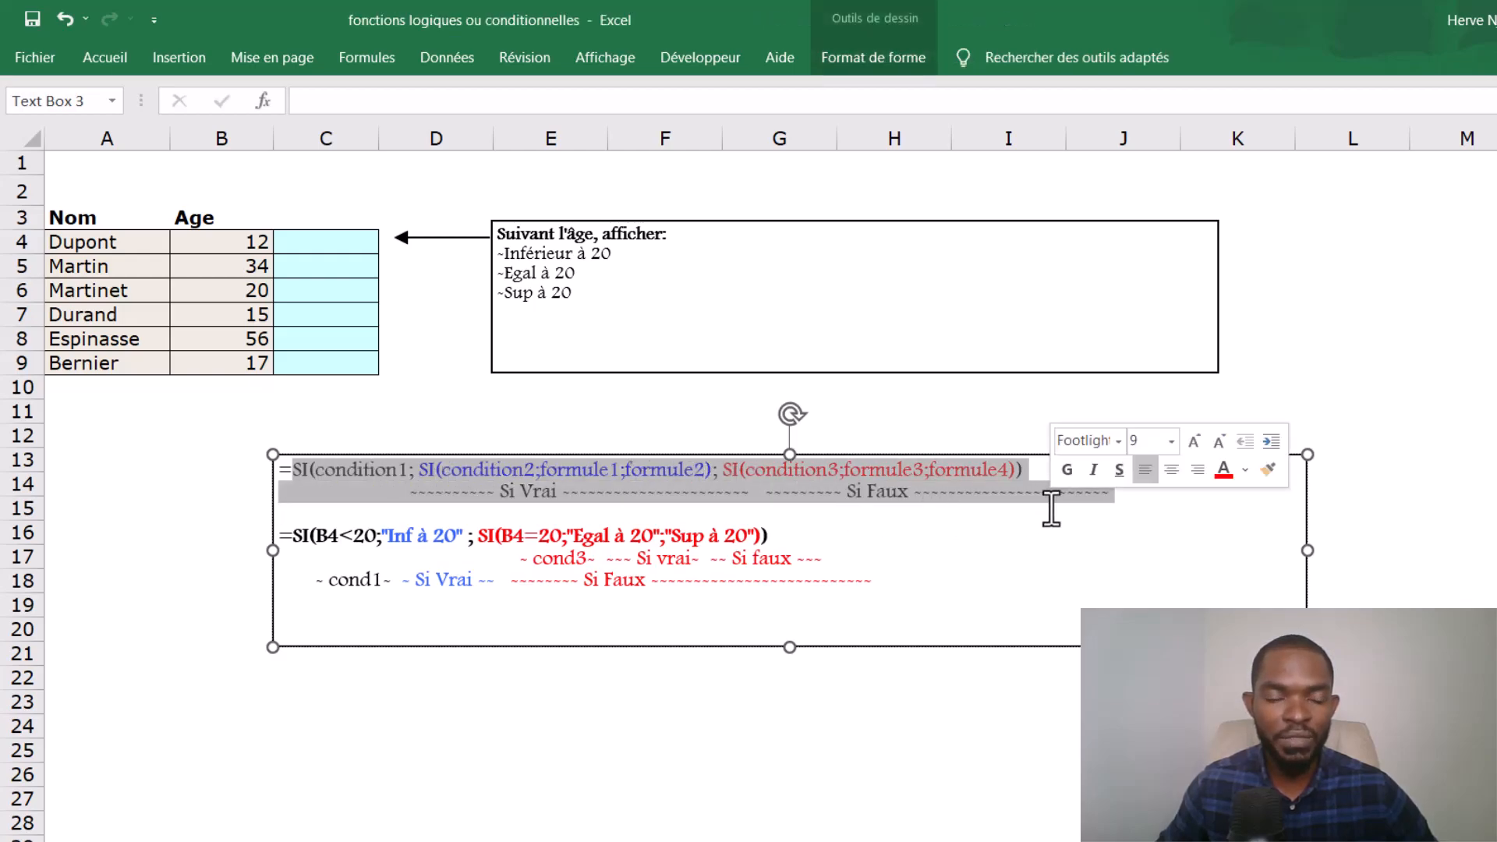
pyautogui.click(385, 470)
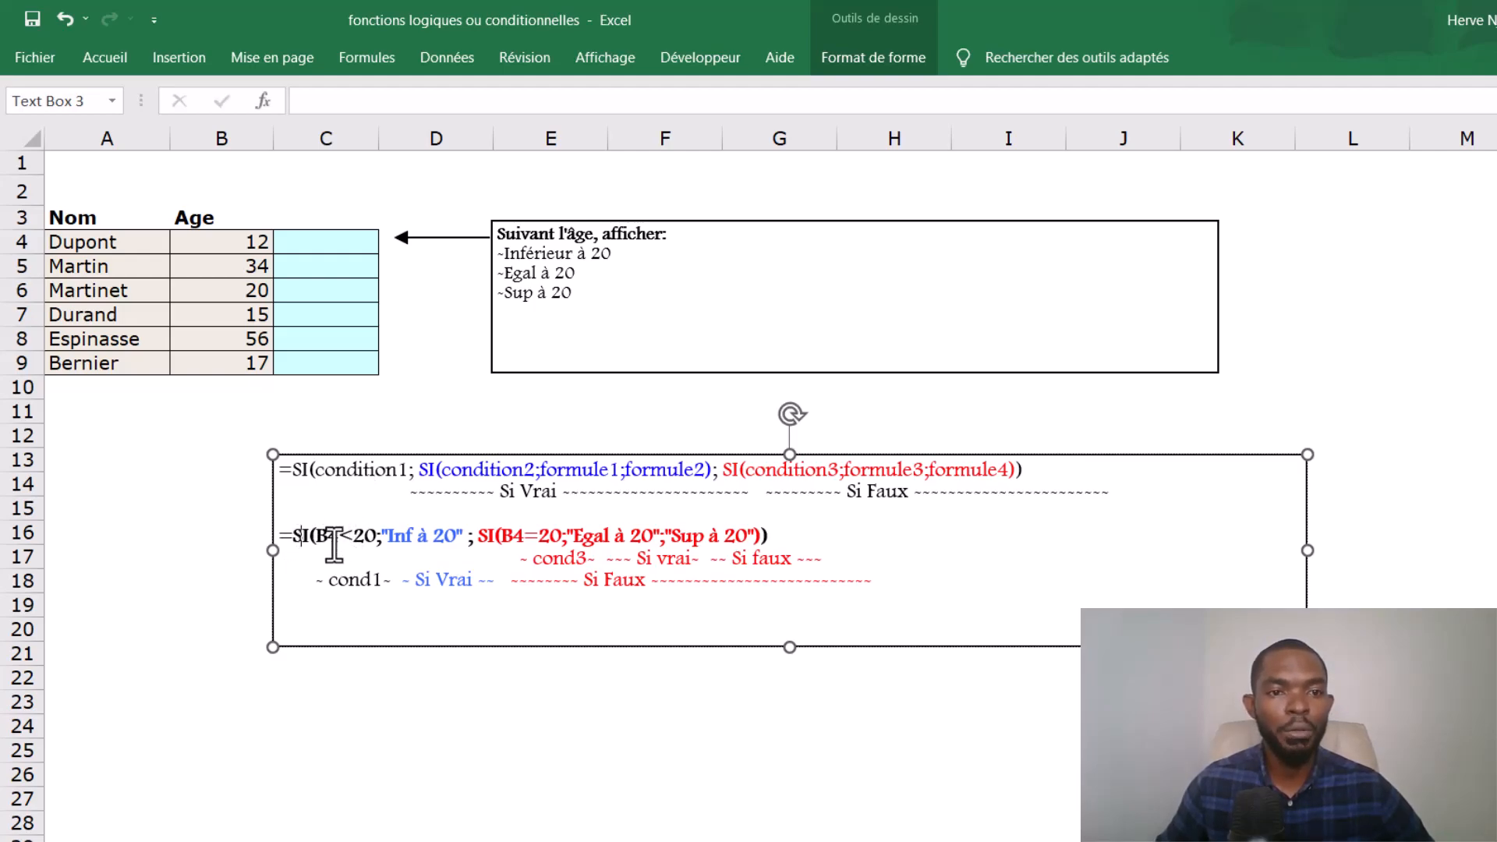
# - Review the first age in B4 and the three display rules in the "Suivant l'âge, afficher" text box
pyautogui.click(234, 242)
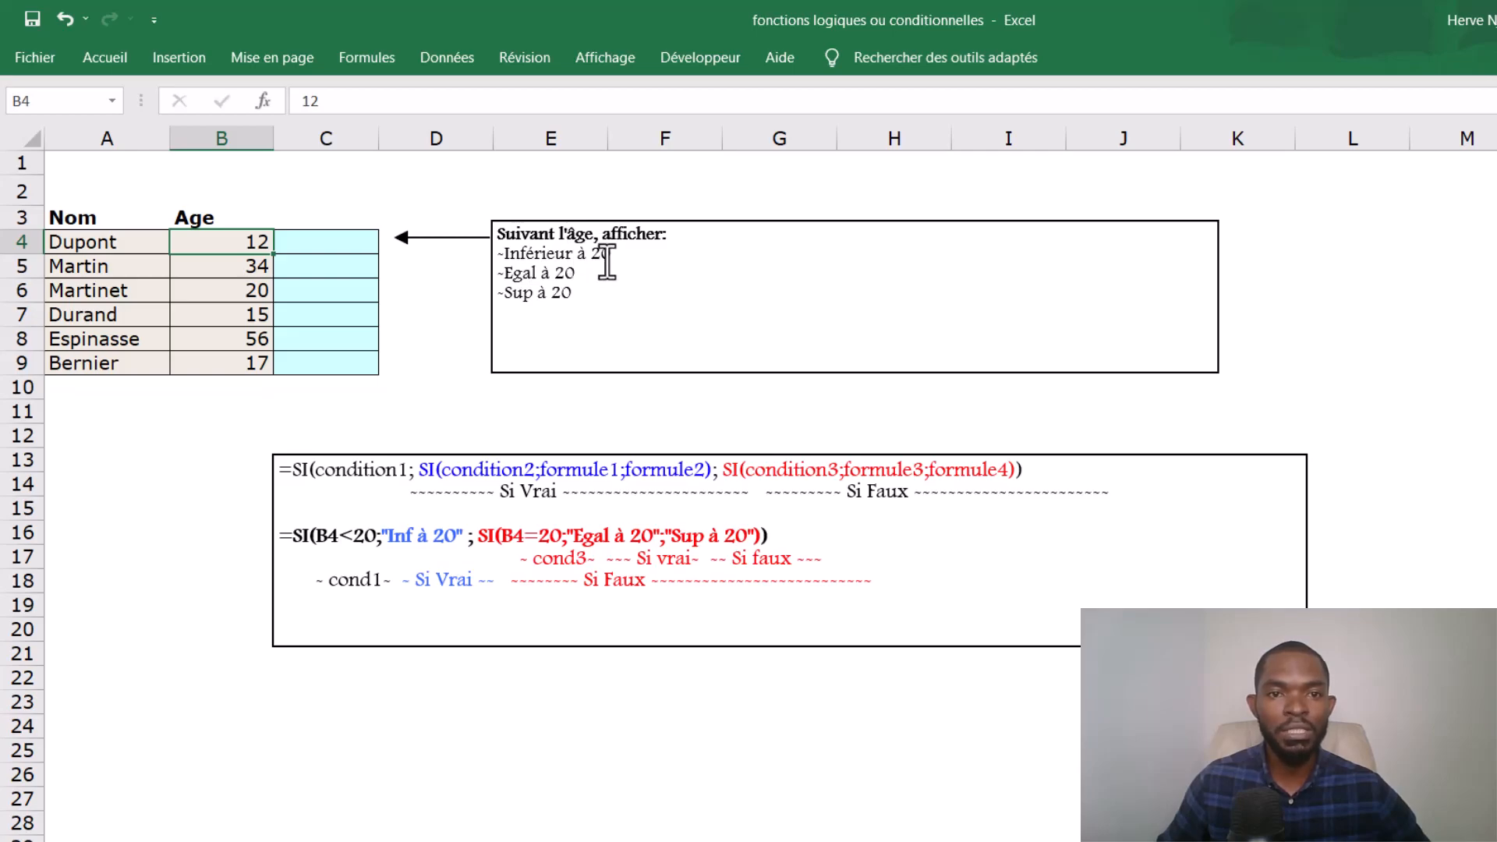
pyautogui.moveTo(581, 274); pyautogui.dragTo(513, 255)
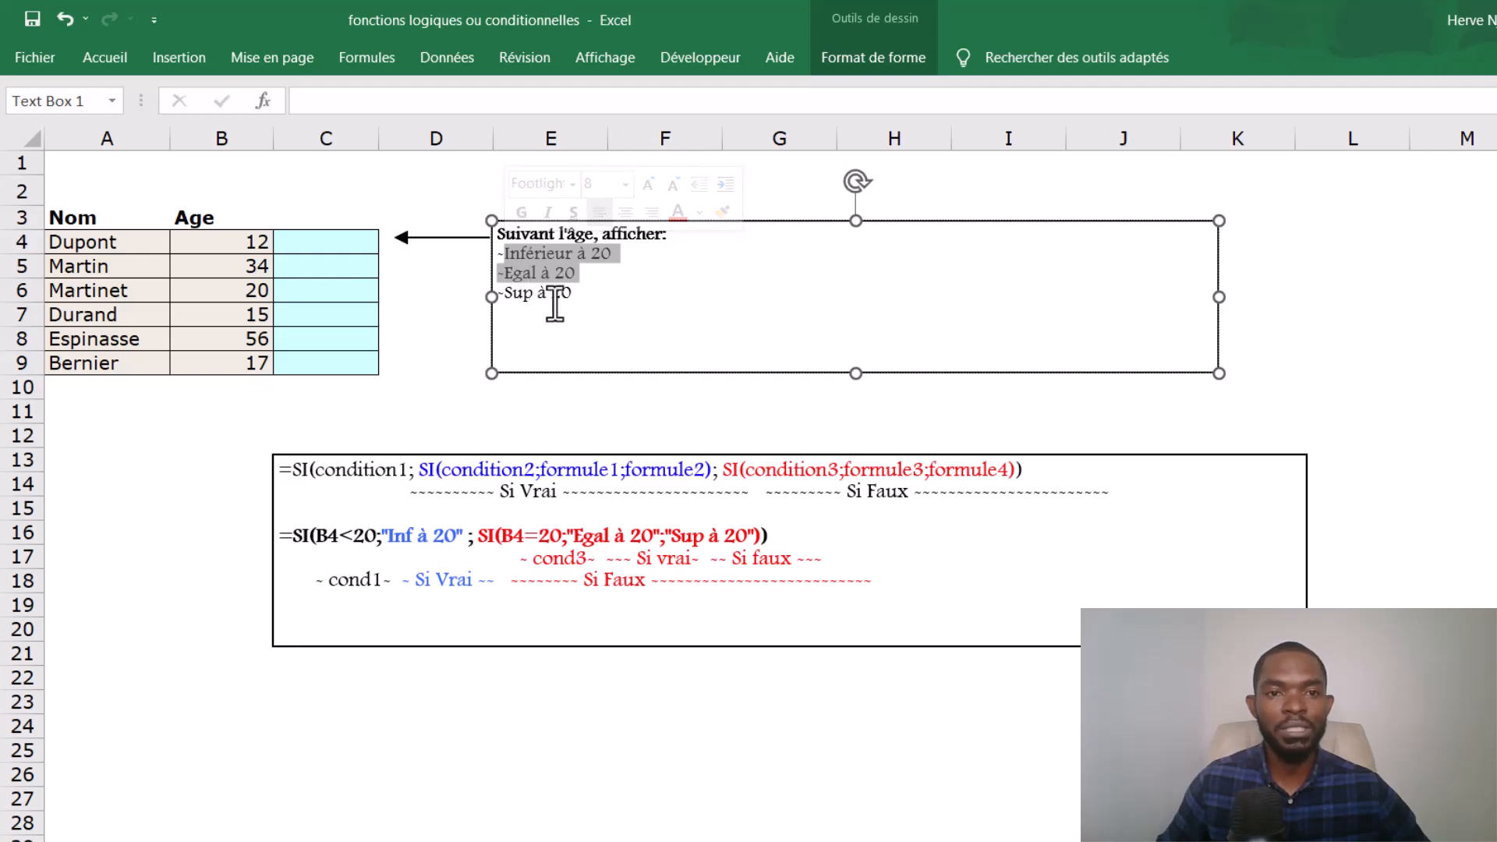
pyautogui.moveTo(575, 294); pyautogui.dragTo(519, 304)
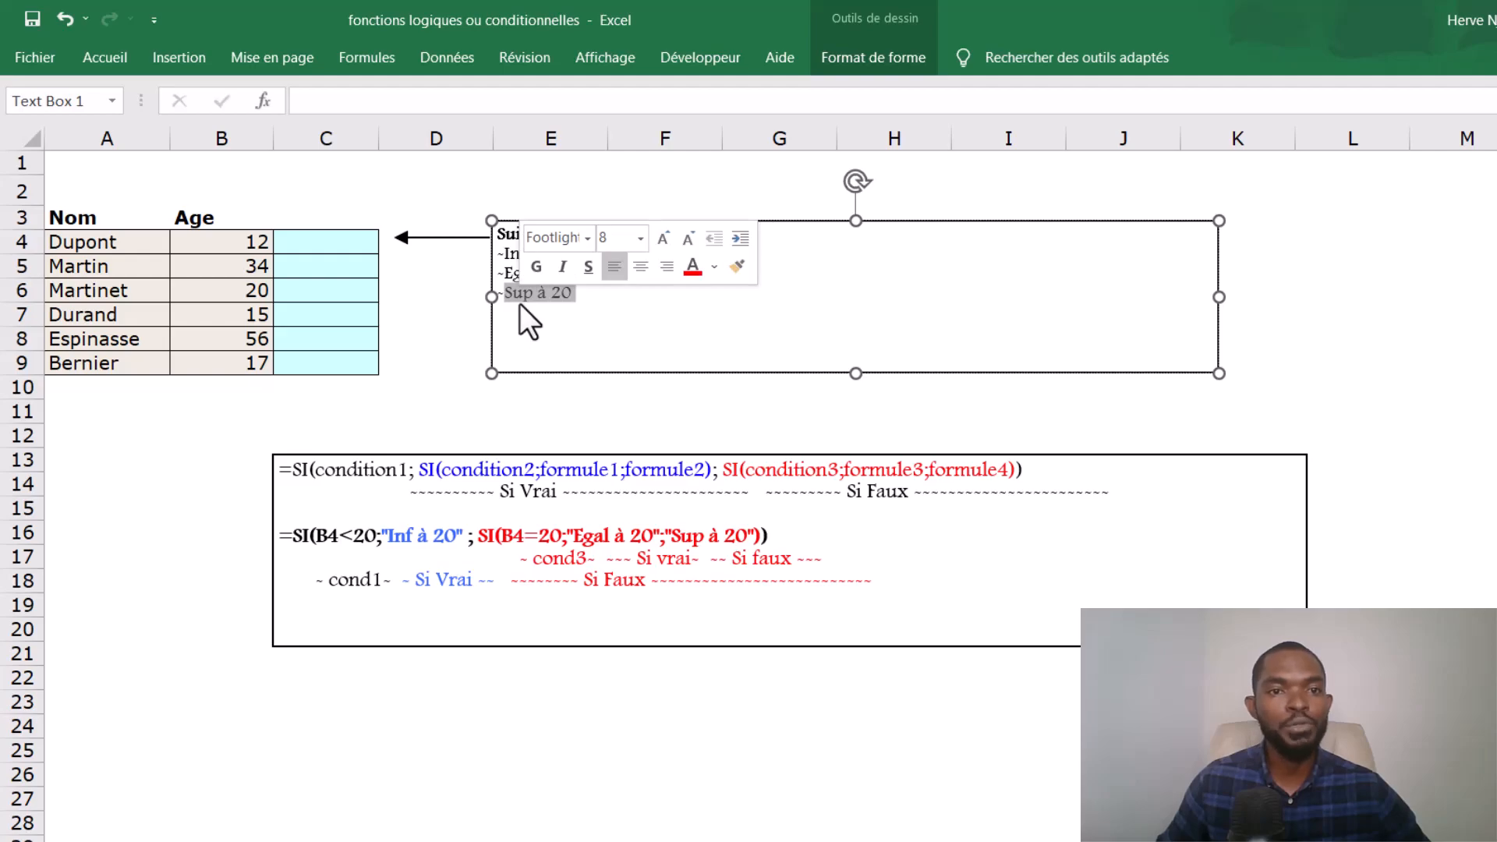
pyautogui.click(582, 334)
pyautogui.moveTo(587, 296); pyautogui.dragTo(495, 257)
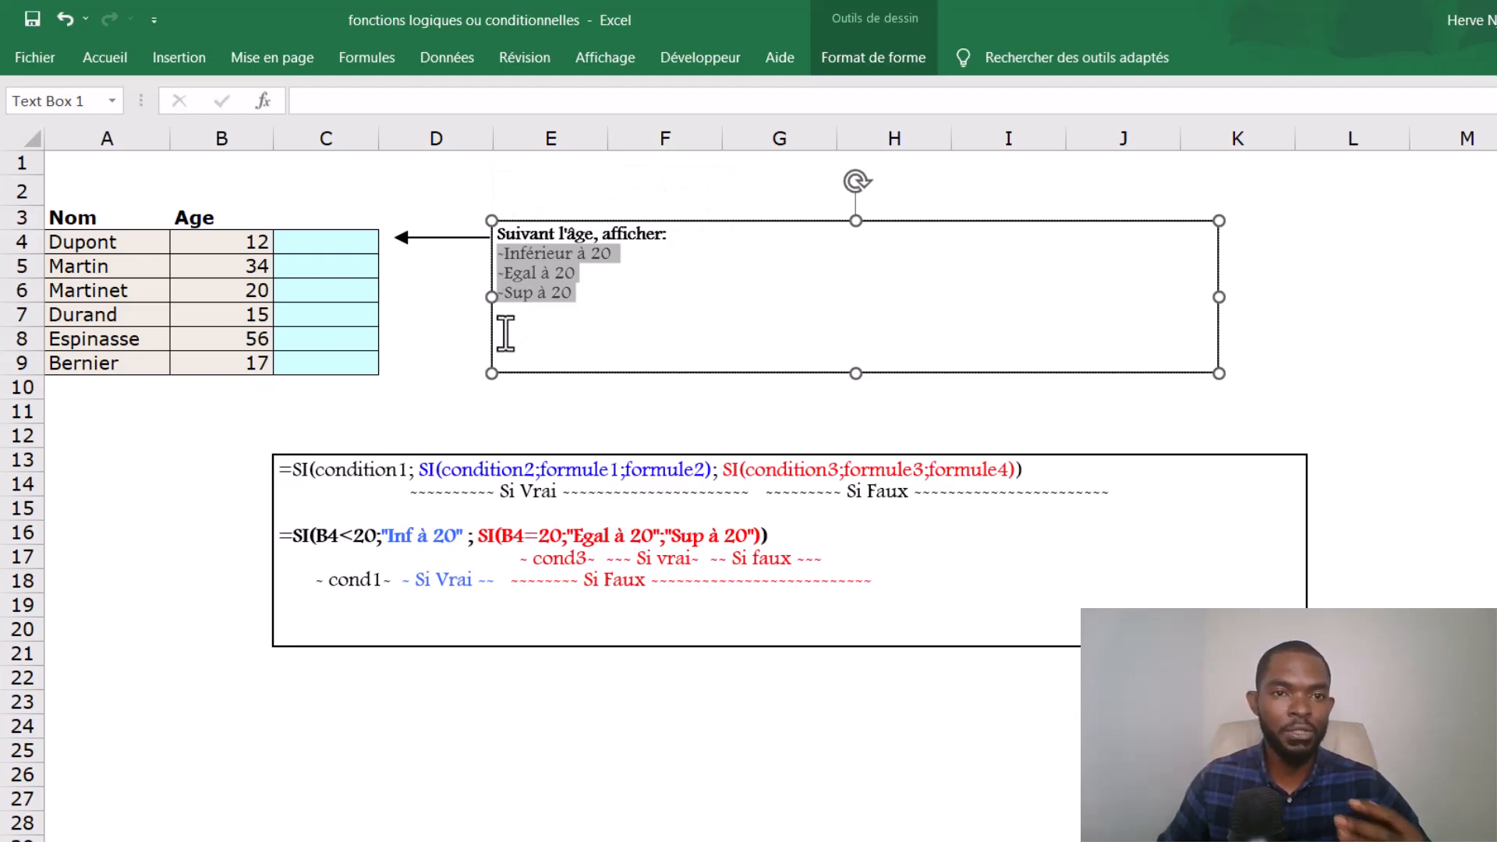
# - Start a SI formula in C4 with B4<20 as its logical test
pyautogui.click(343, 244)
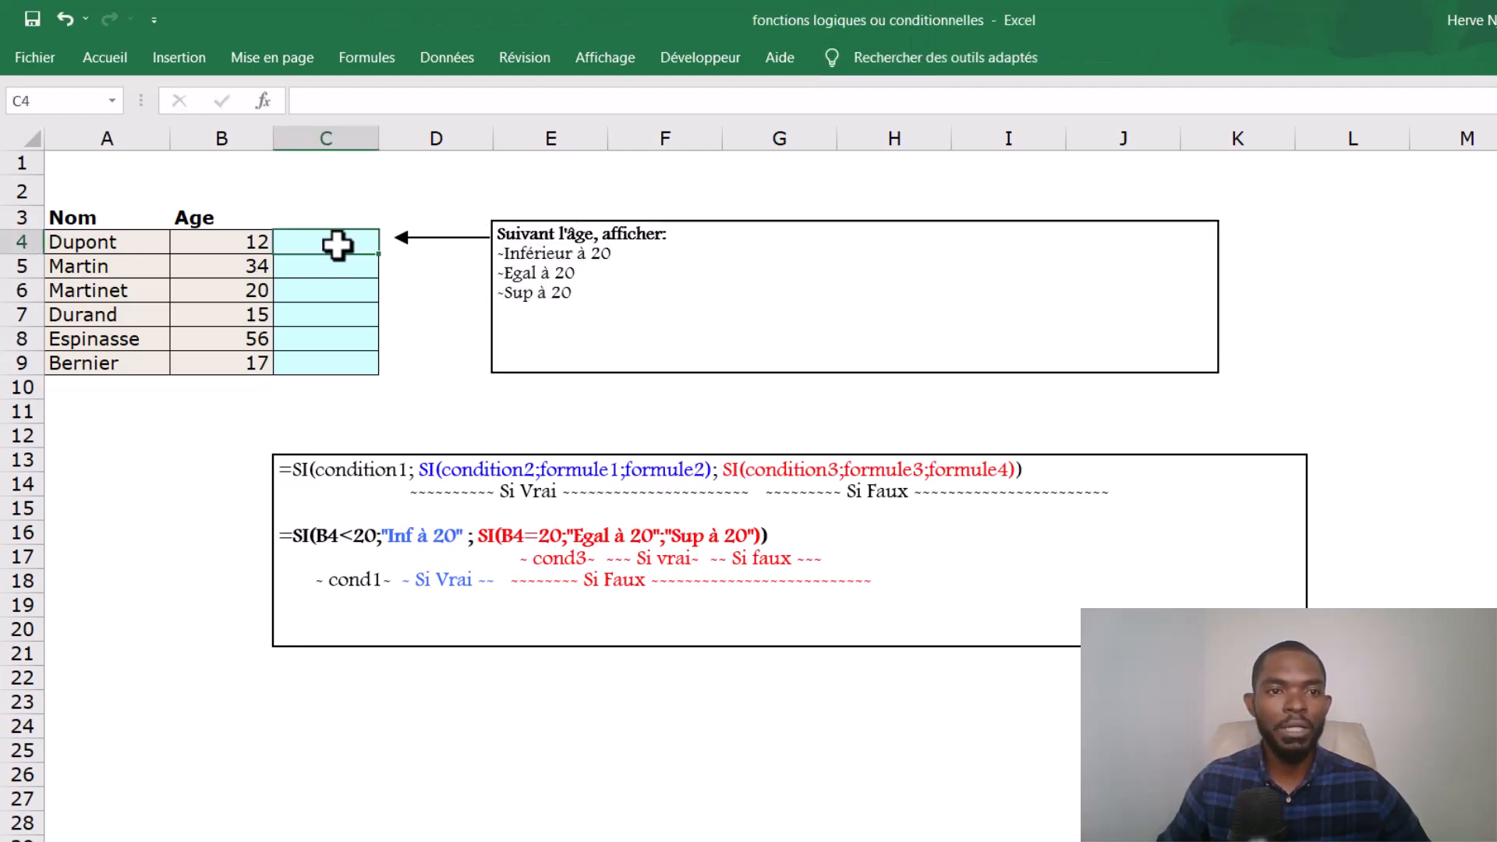
pyautogui.write('=')
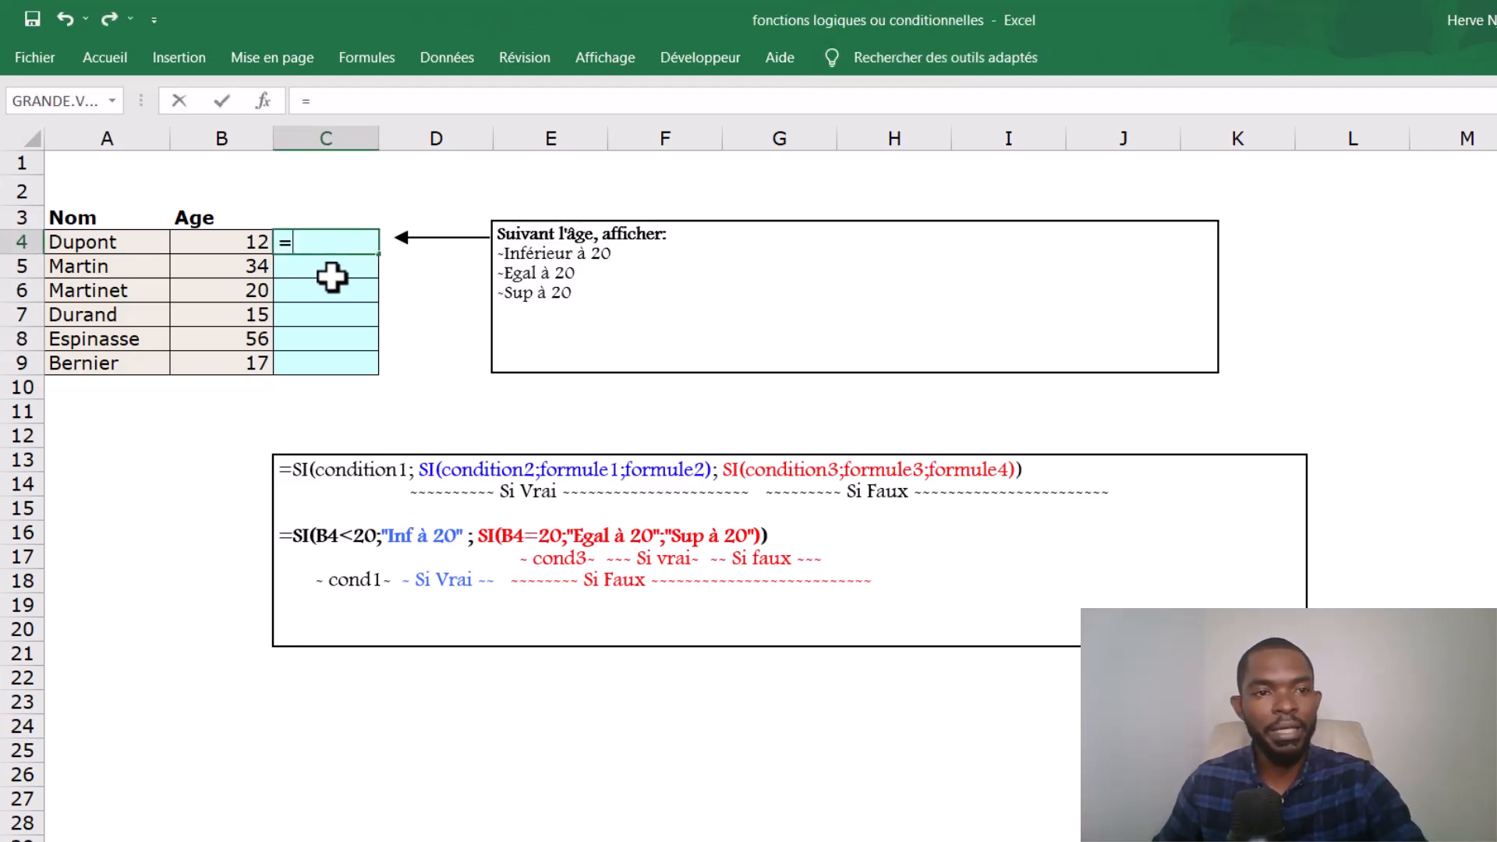
pyautogui.write('SI(')
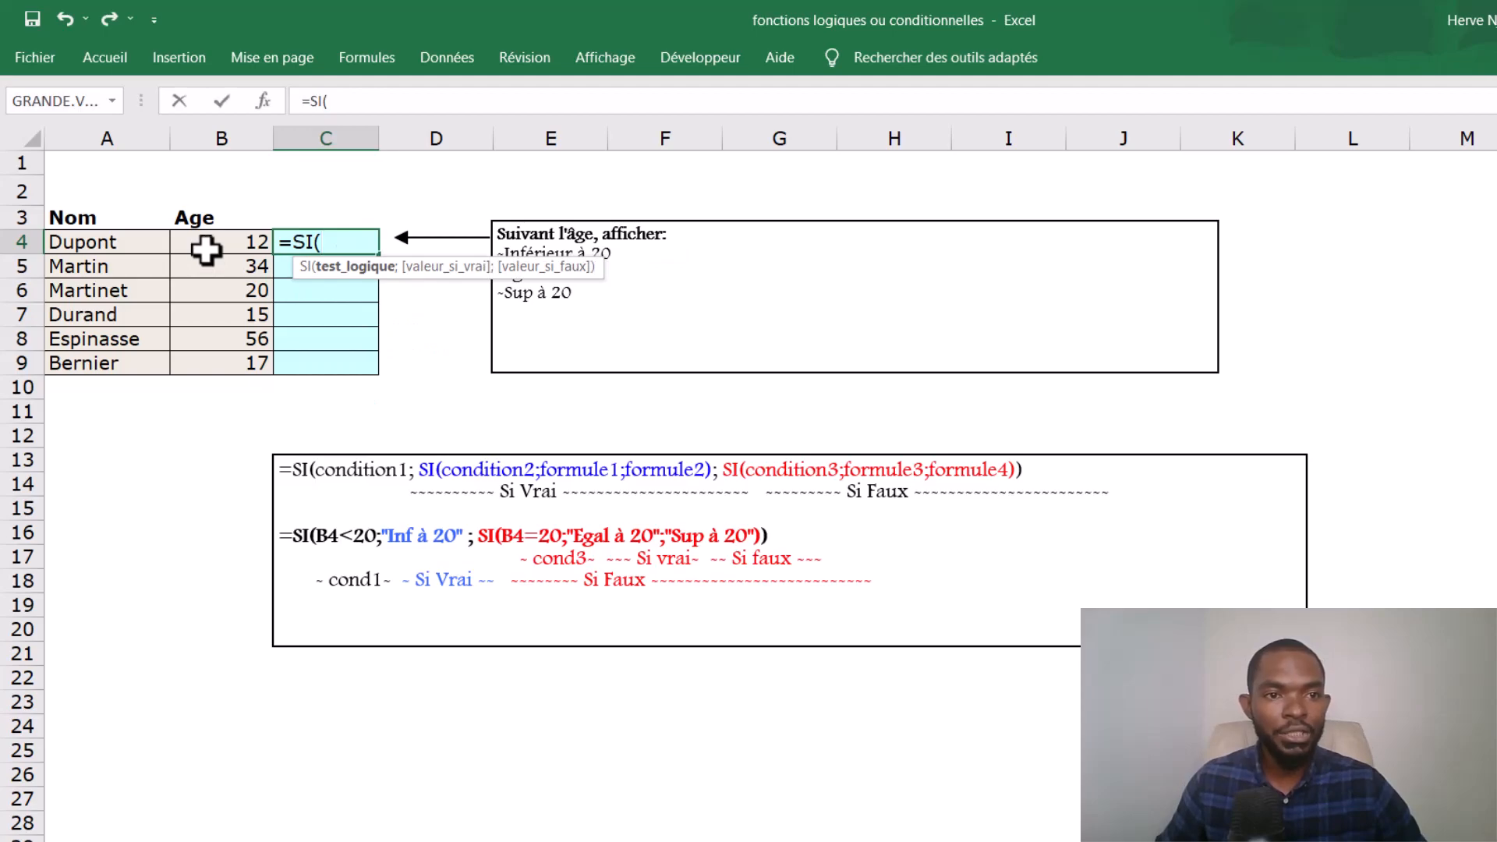
pyautogui.click(205, 250)
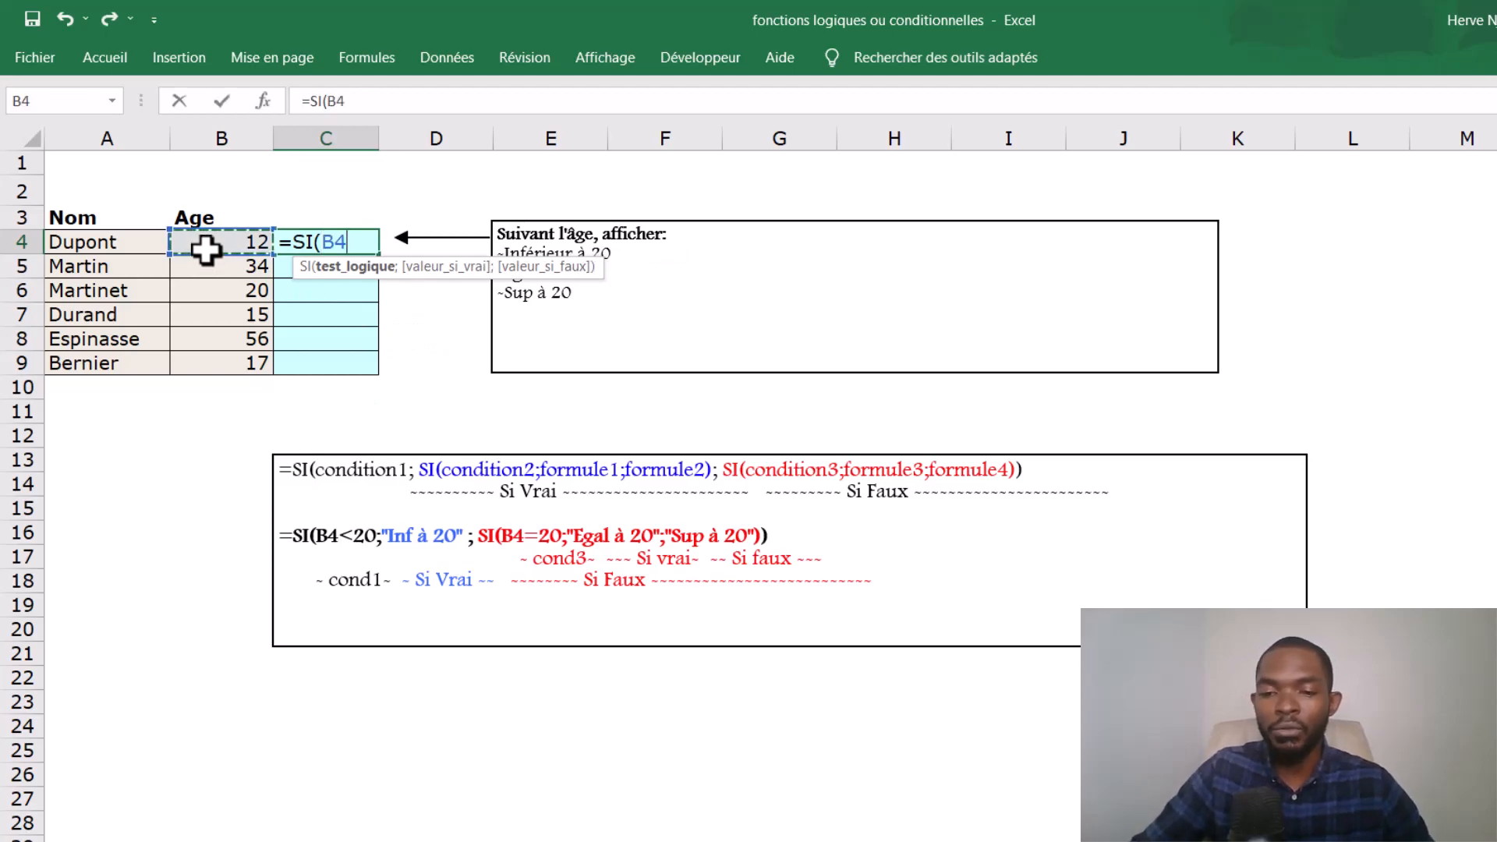
pyautogui.write('<')
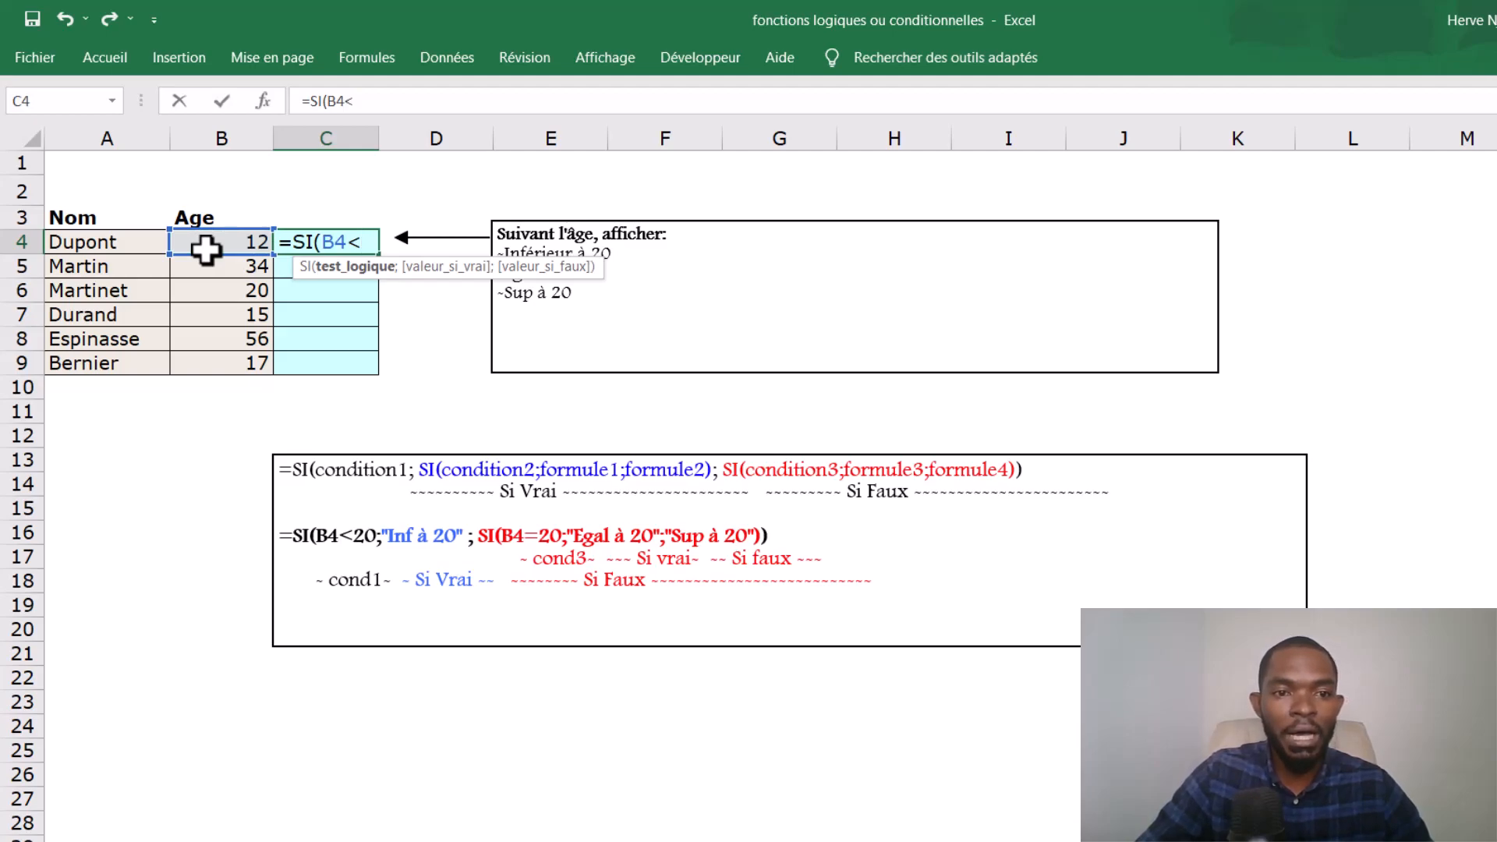
pyautogui.write('20;"')
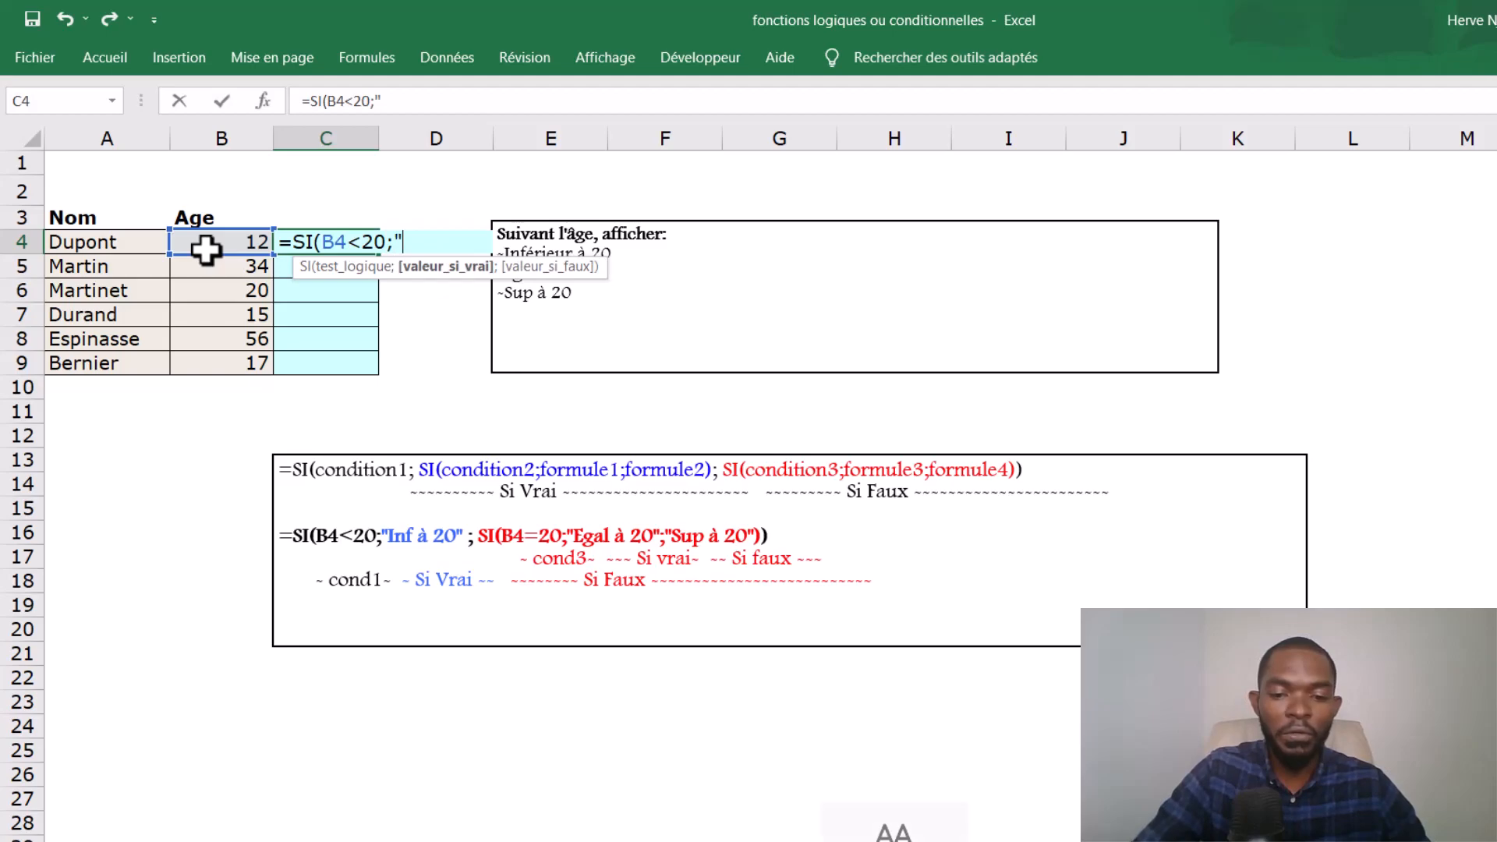
pyautogui.write('Inf')
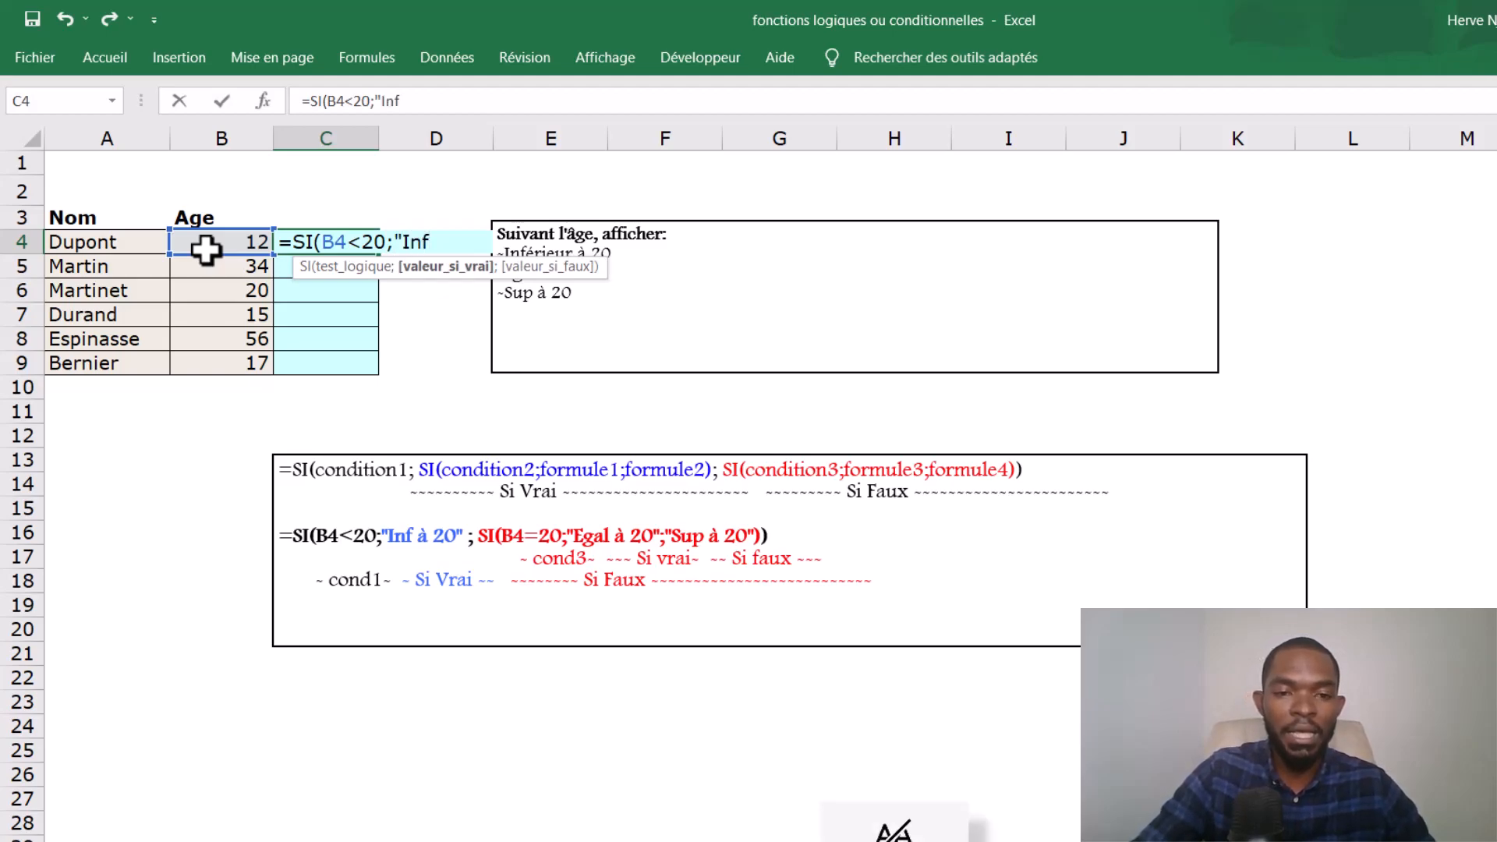
pyautogui.write(' 20')
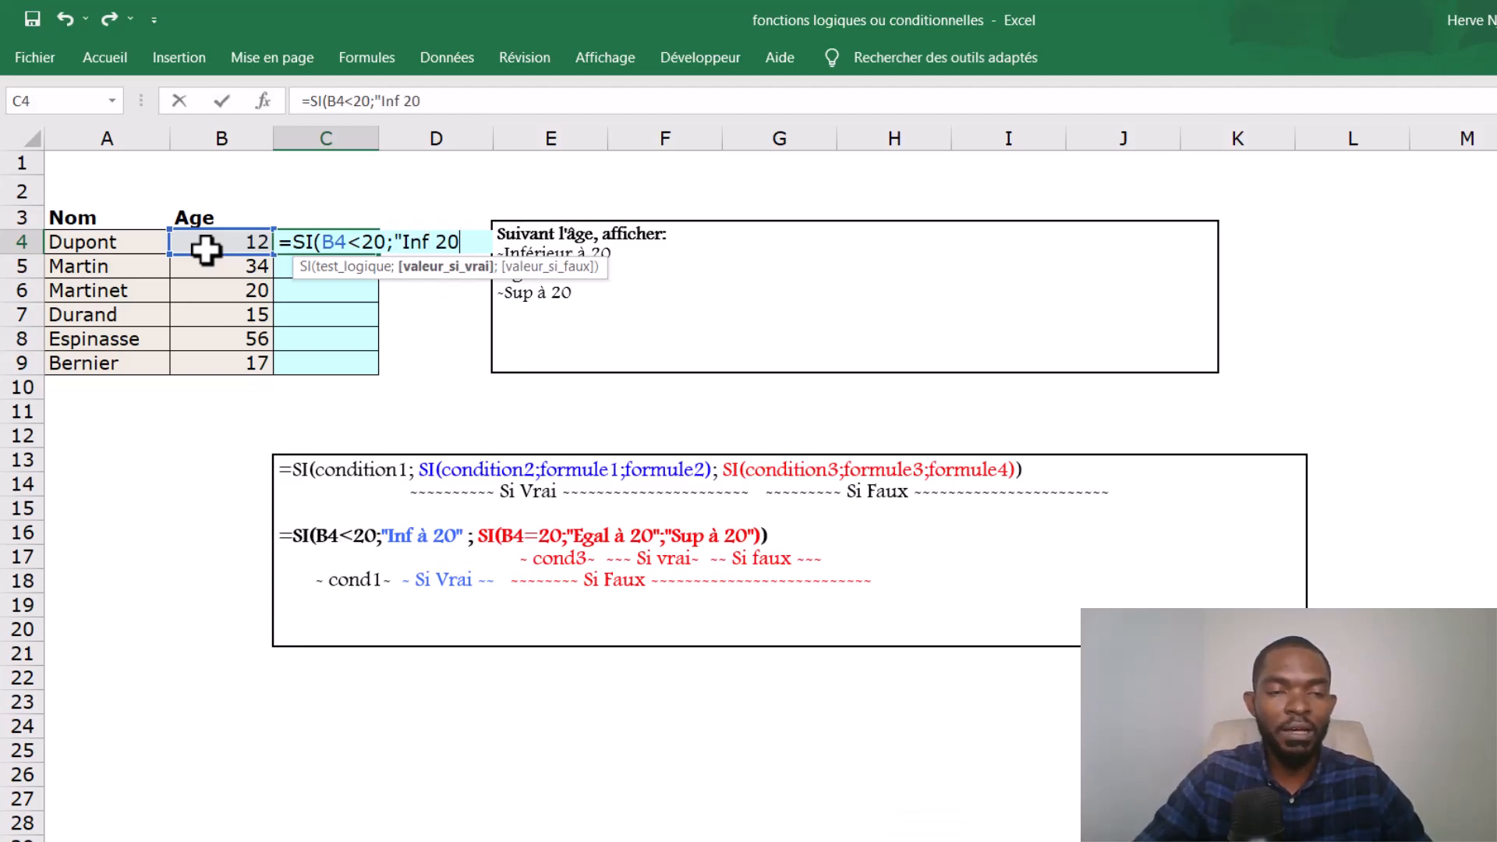
pyautogui.write('";')
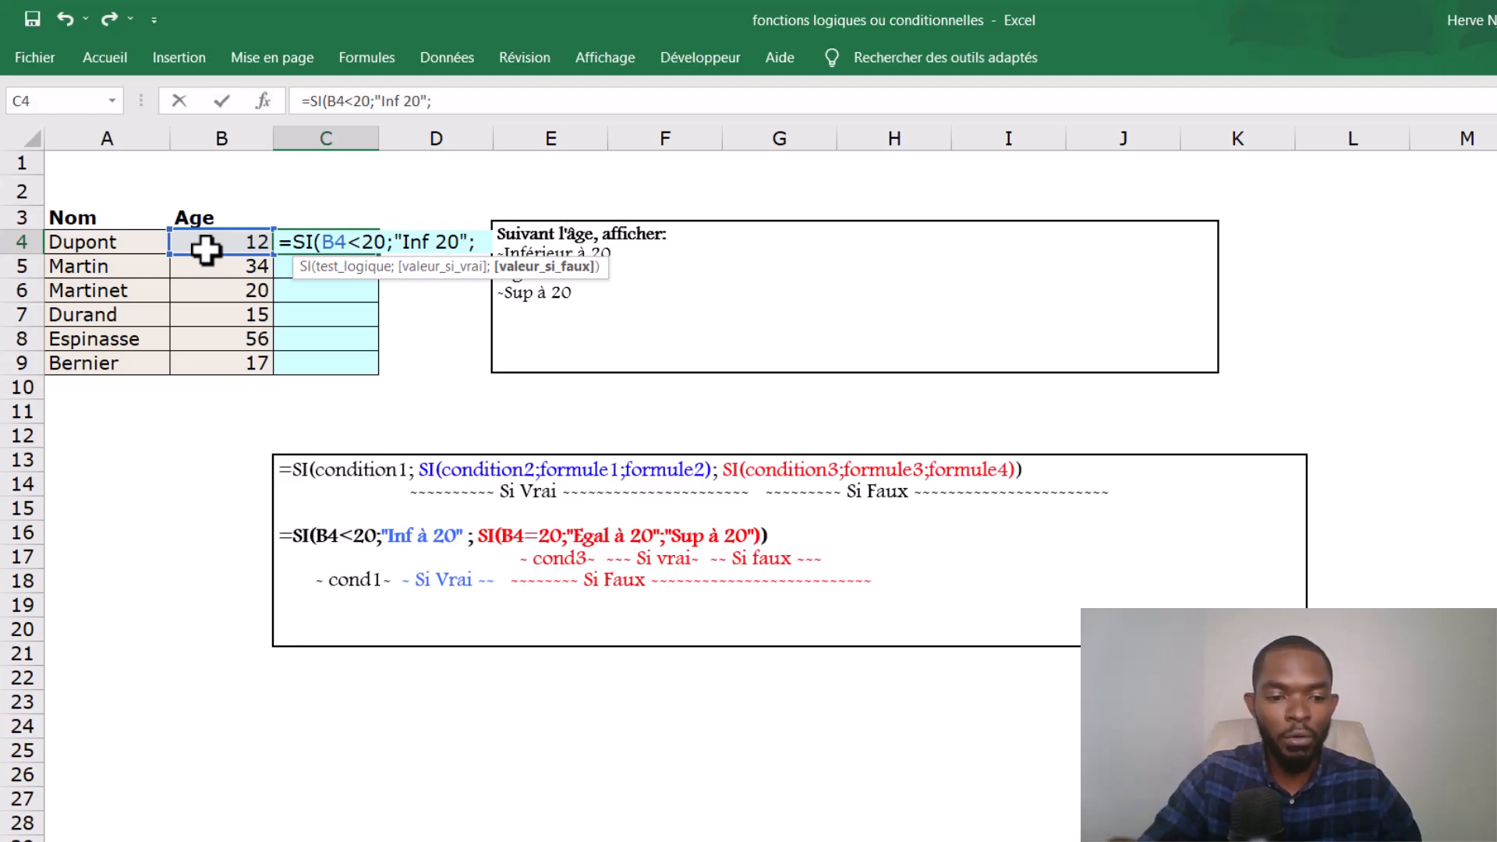
# - Nest a second SI as the false value in C4, with B4=20 as its logical test
pyautogui.write('SI(')
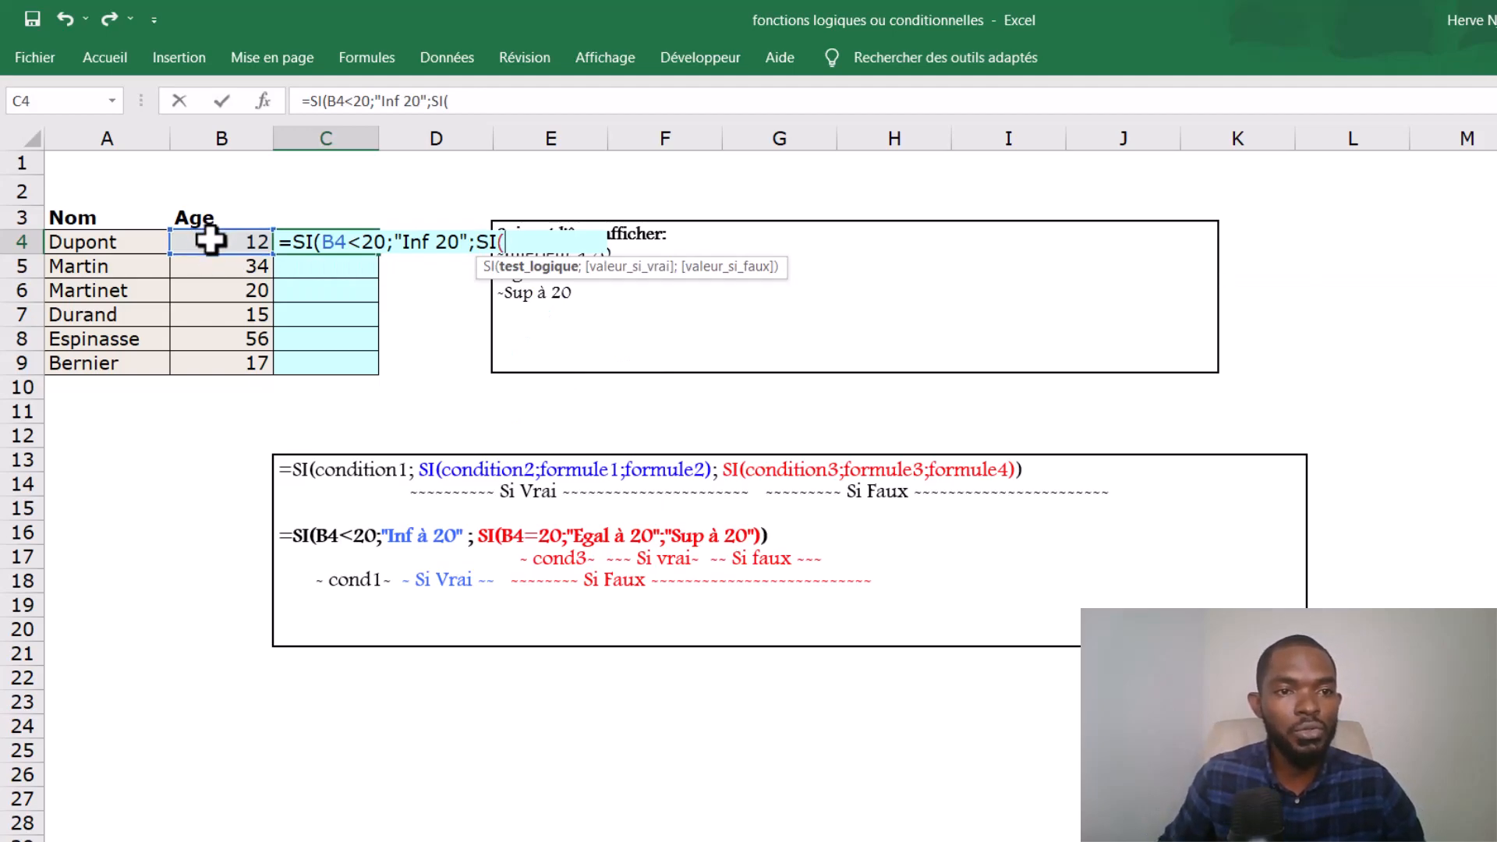
pyautogui.click(216, 242)
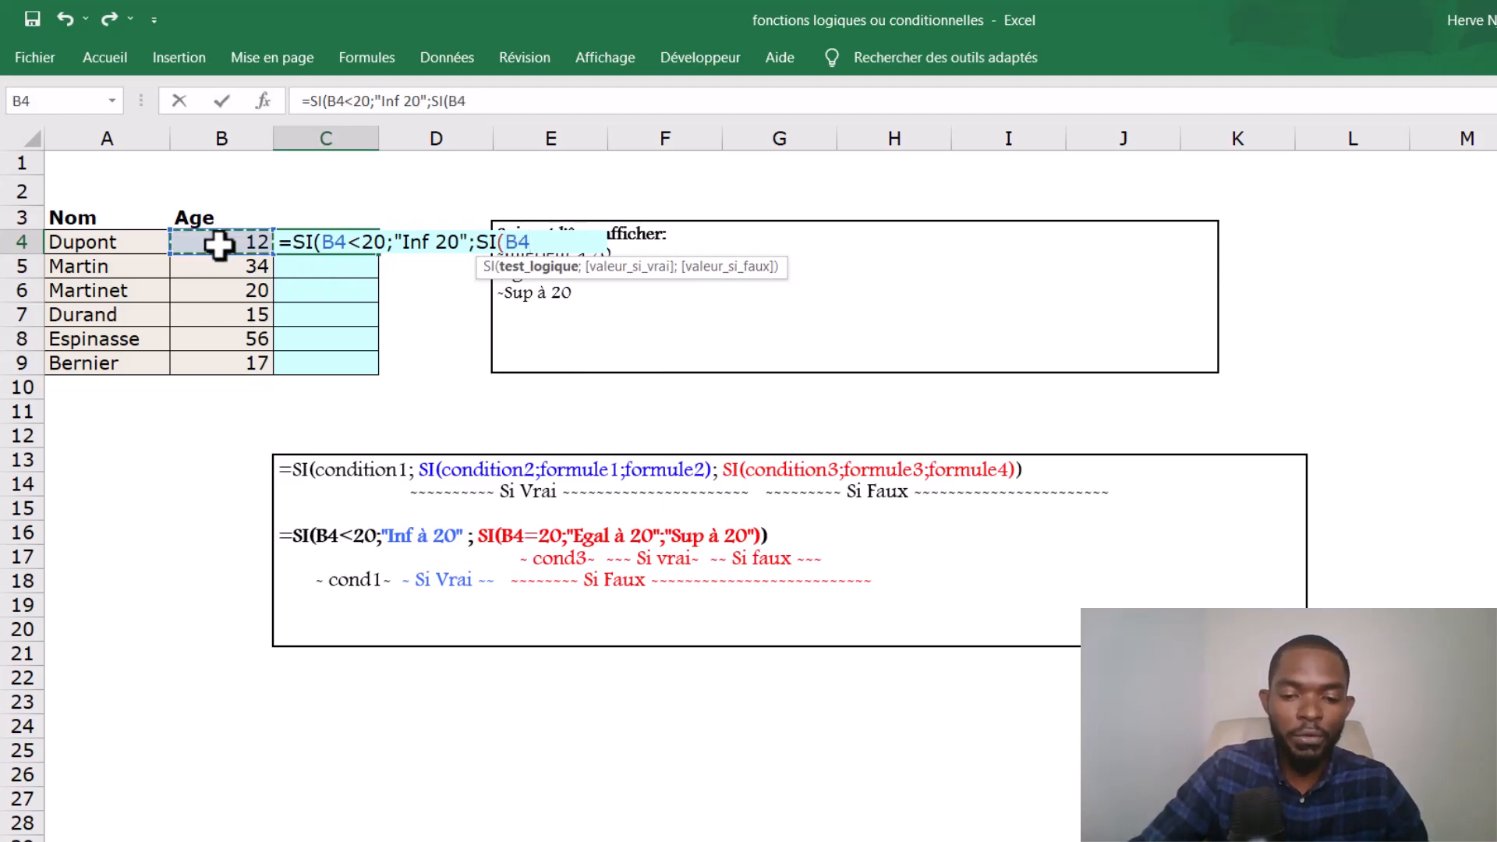
pyautogui.write(';')
pyautogui.press('BackSpace')
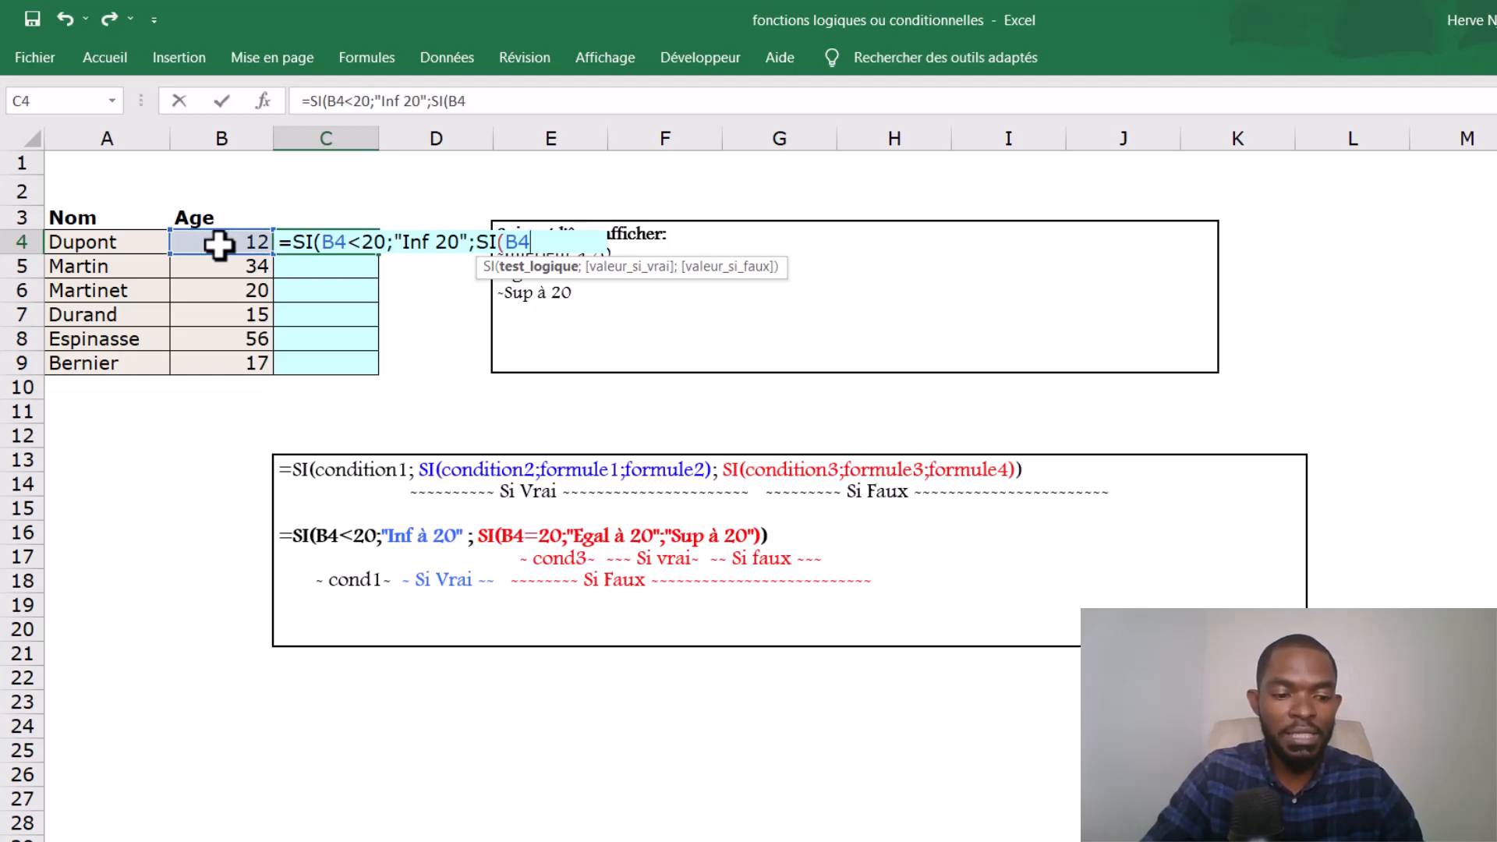
pyautogui.write('=')
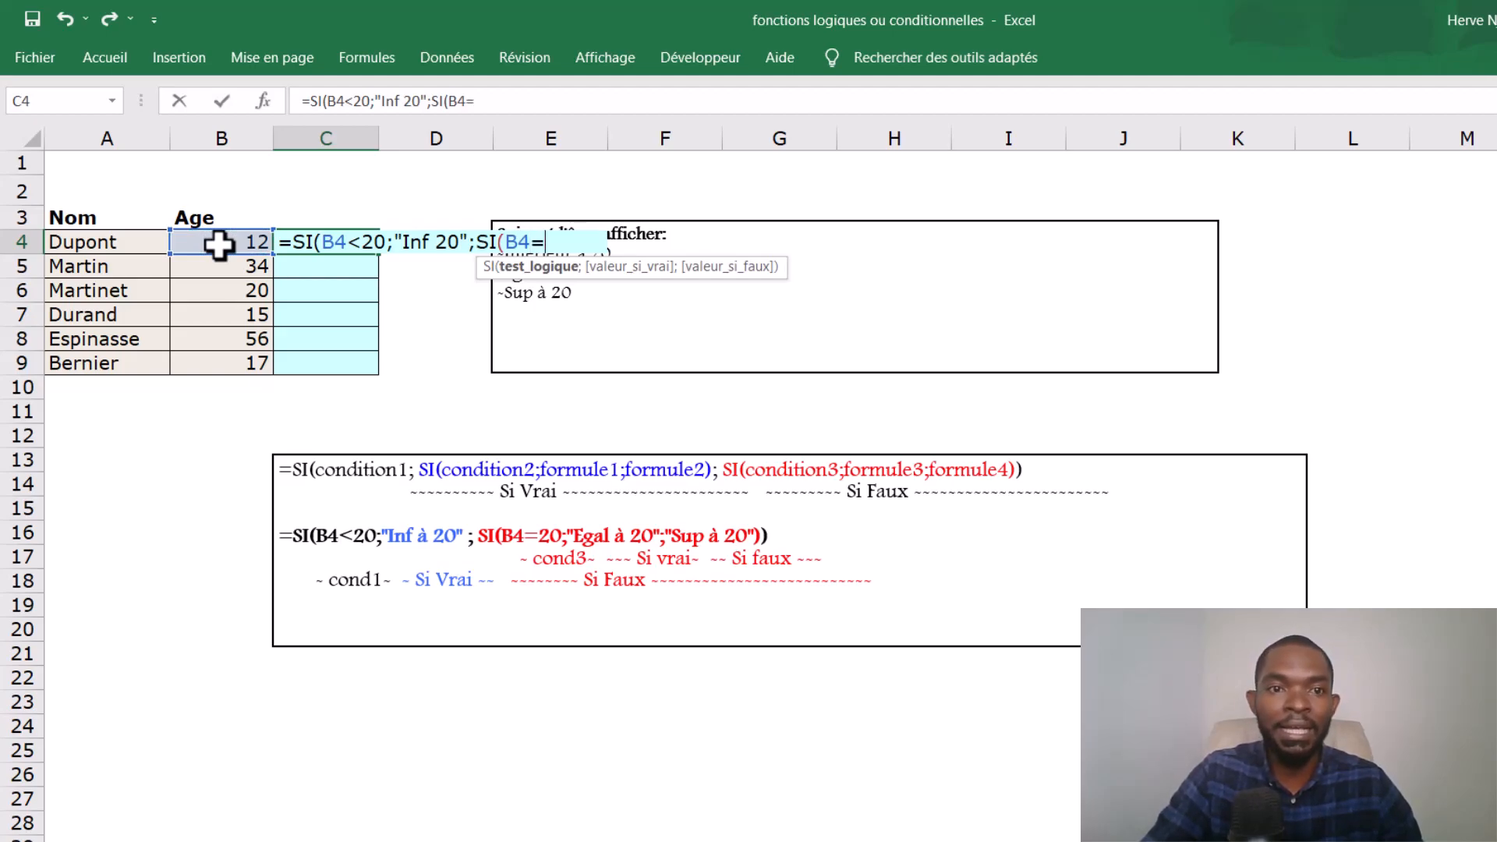
pyautogui.write('20')
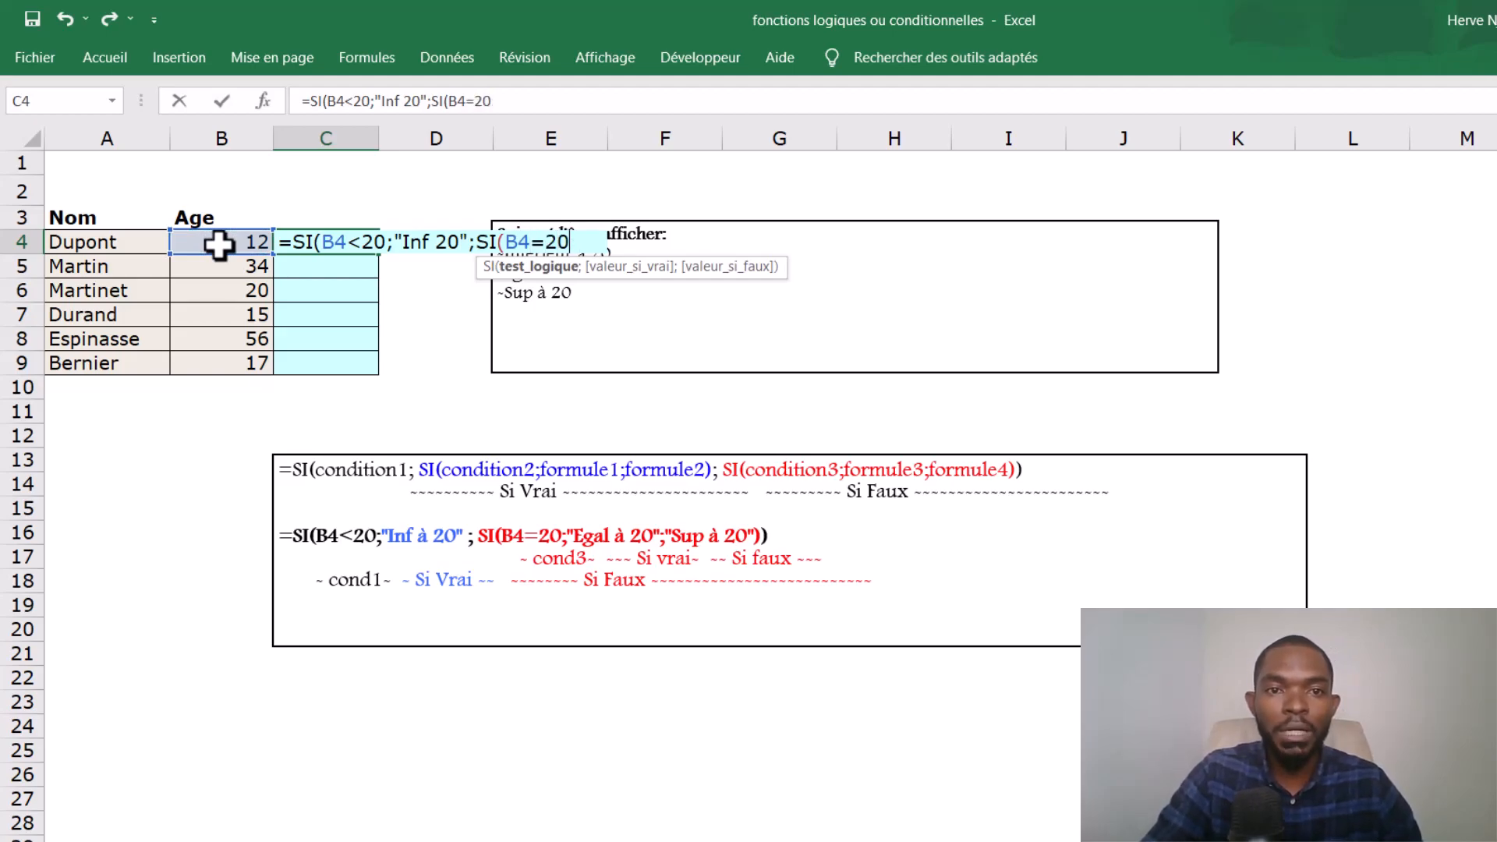
pyautogui.write(',')
# - Enter "Egal à 20 as the nested SI's true value in C4, with only the opening quotation mark
pyautogui.press('BackSpace')
pyautogui.write(';')
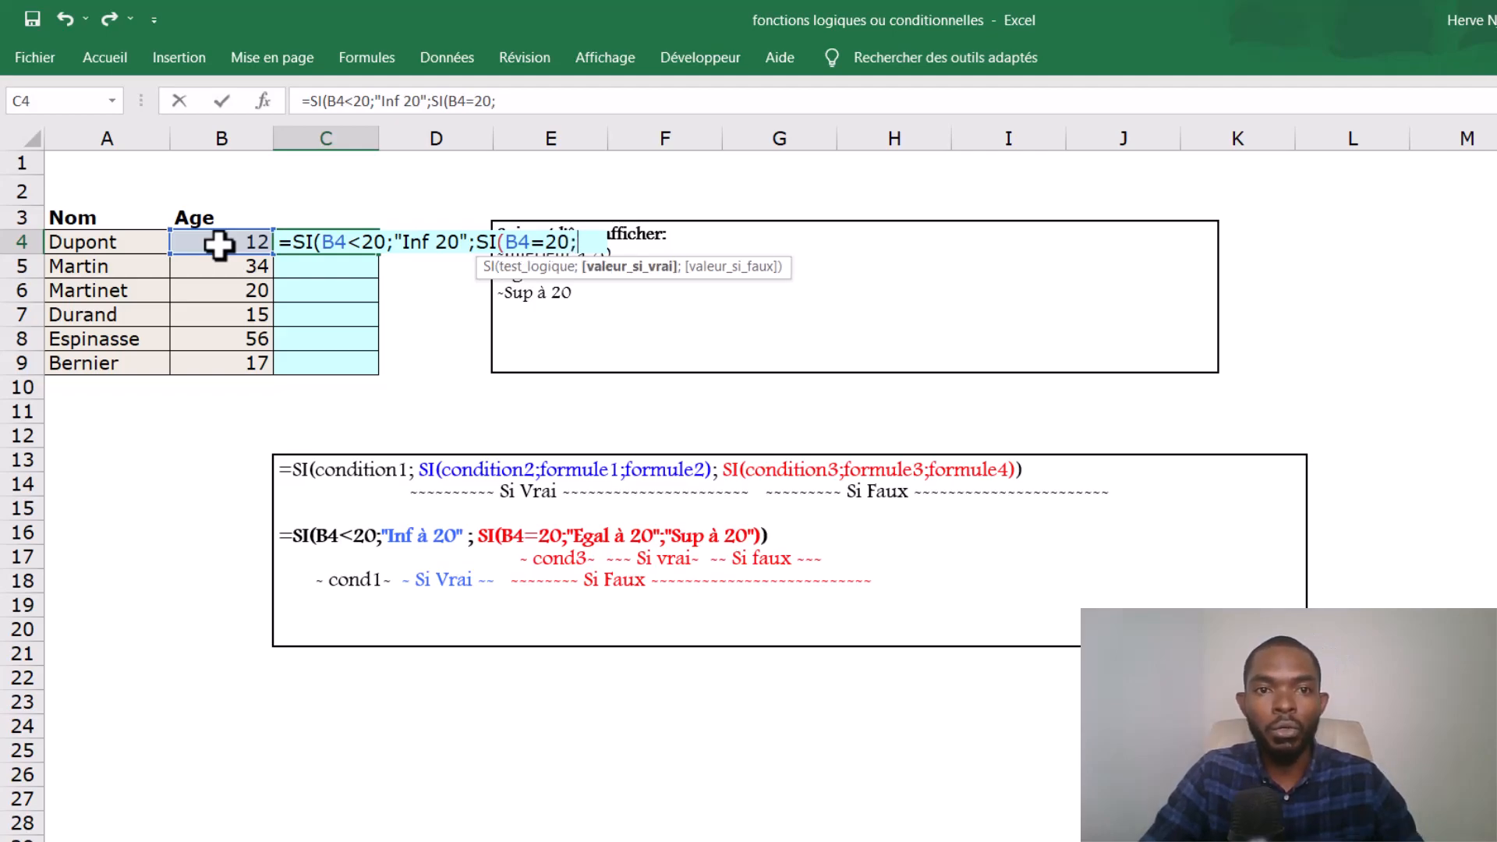
pyautogui.write('"E')
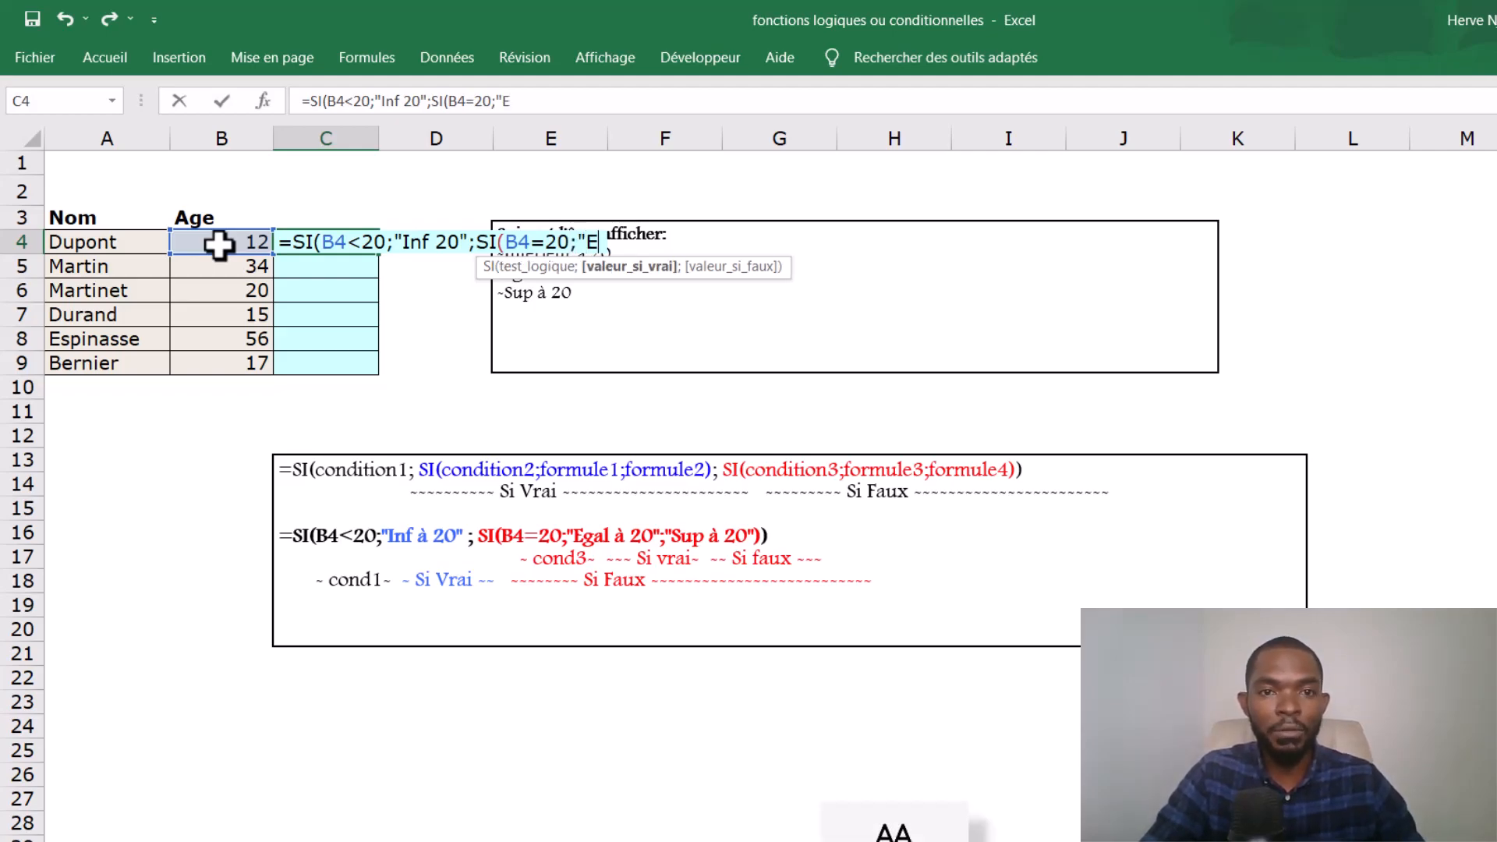
pyautogui.write('gal')
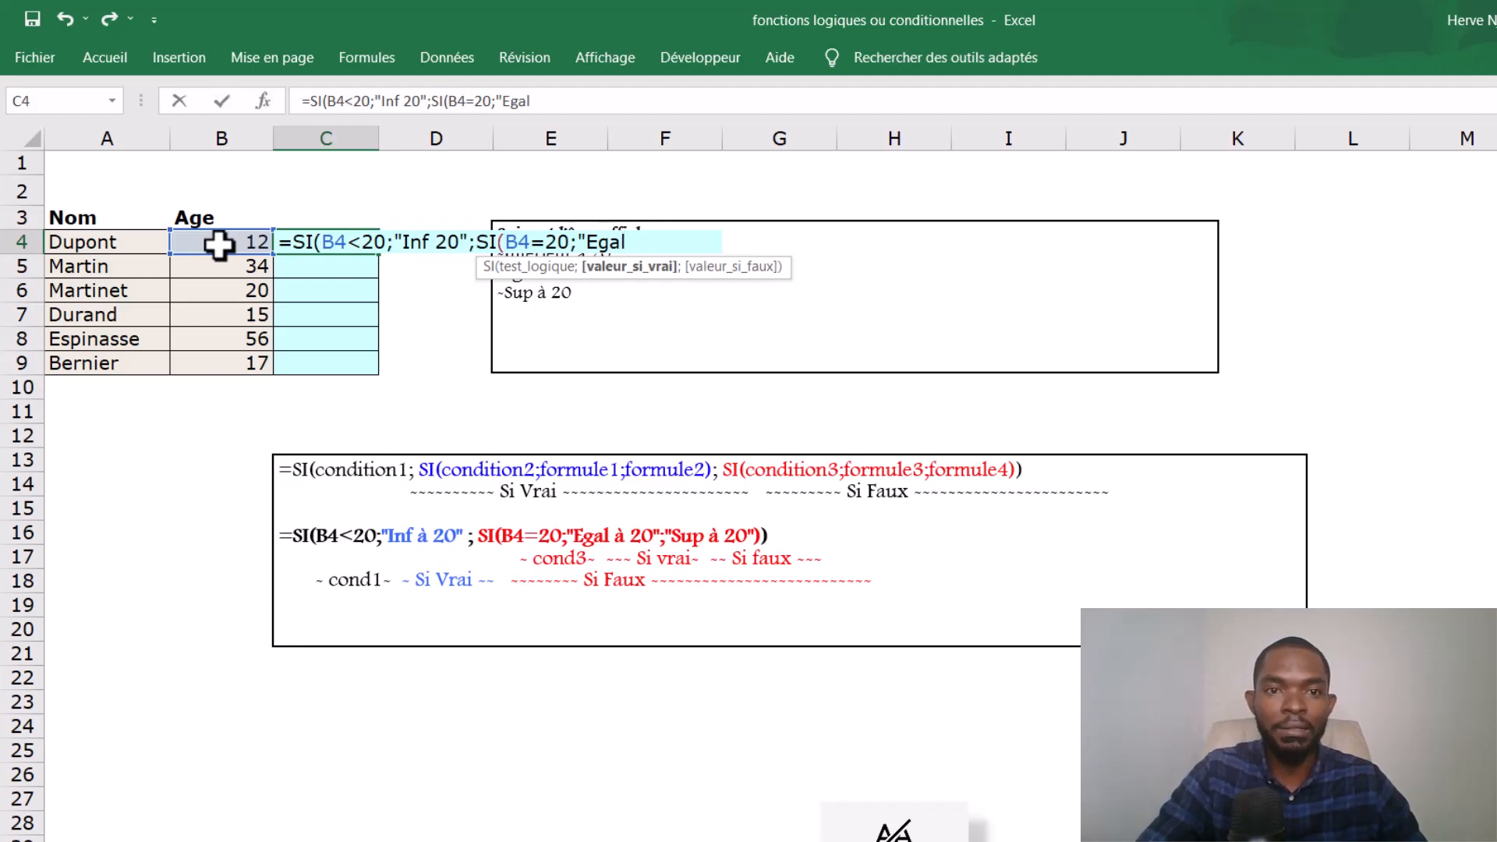
pyautogui.write(' à 20à')
pyautogui.press('BackSpace')
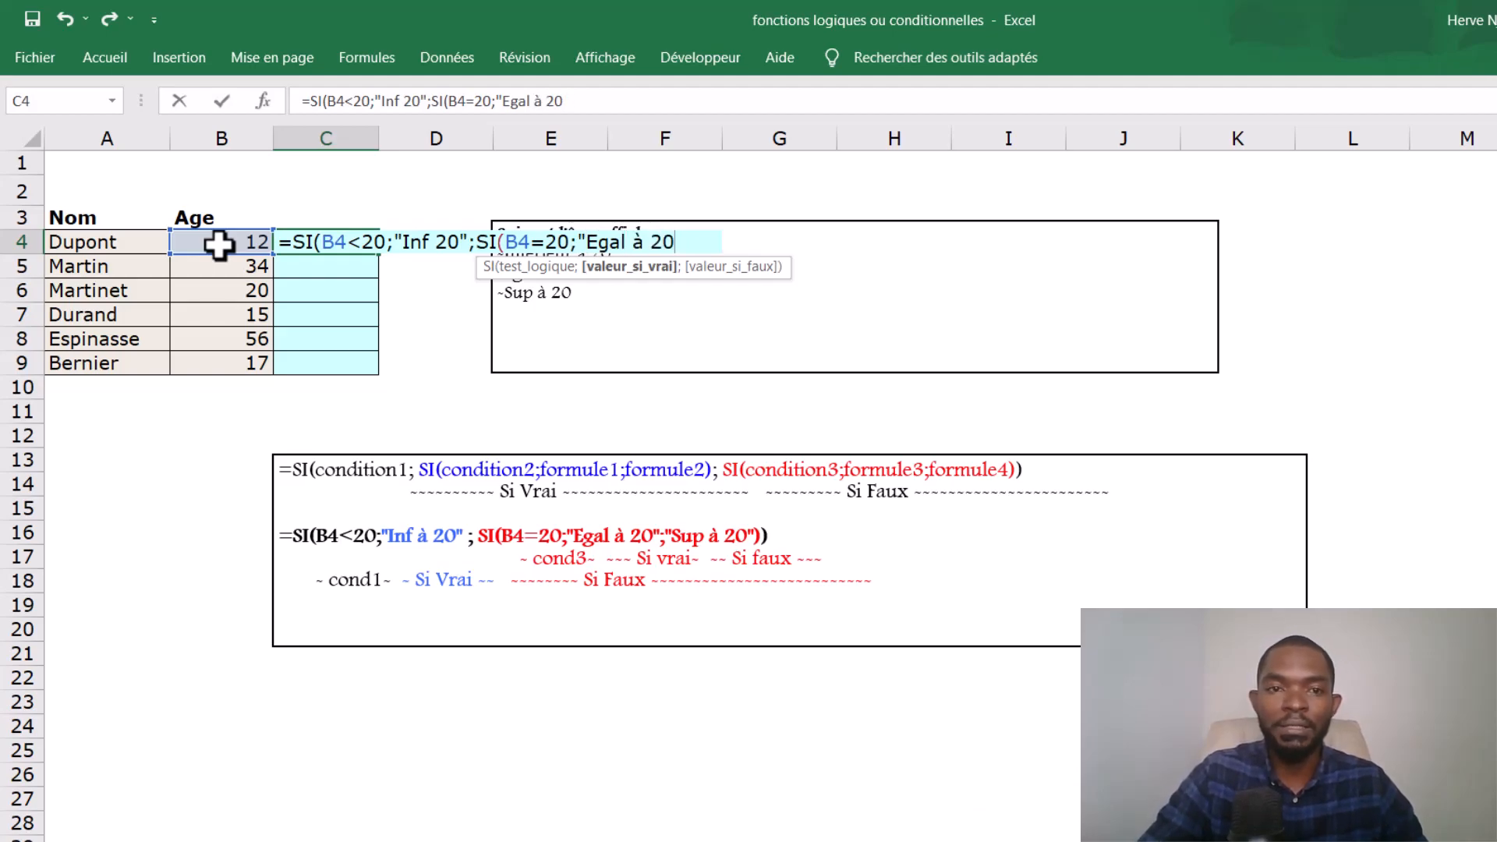
pyautogui.write(')')
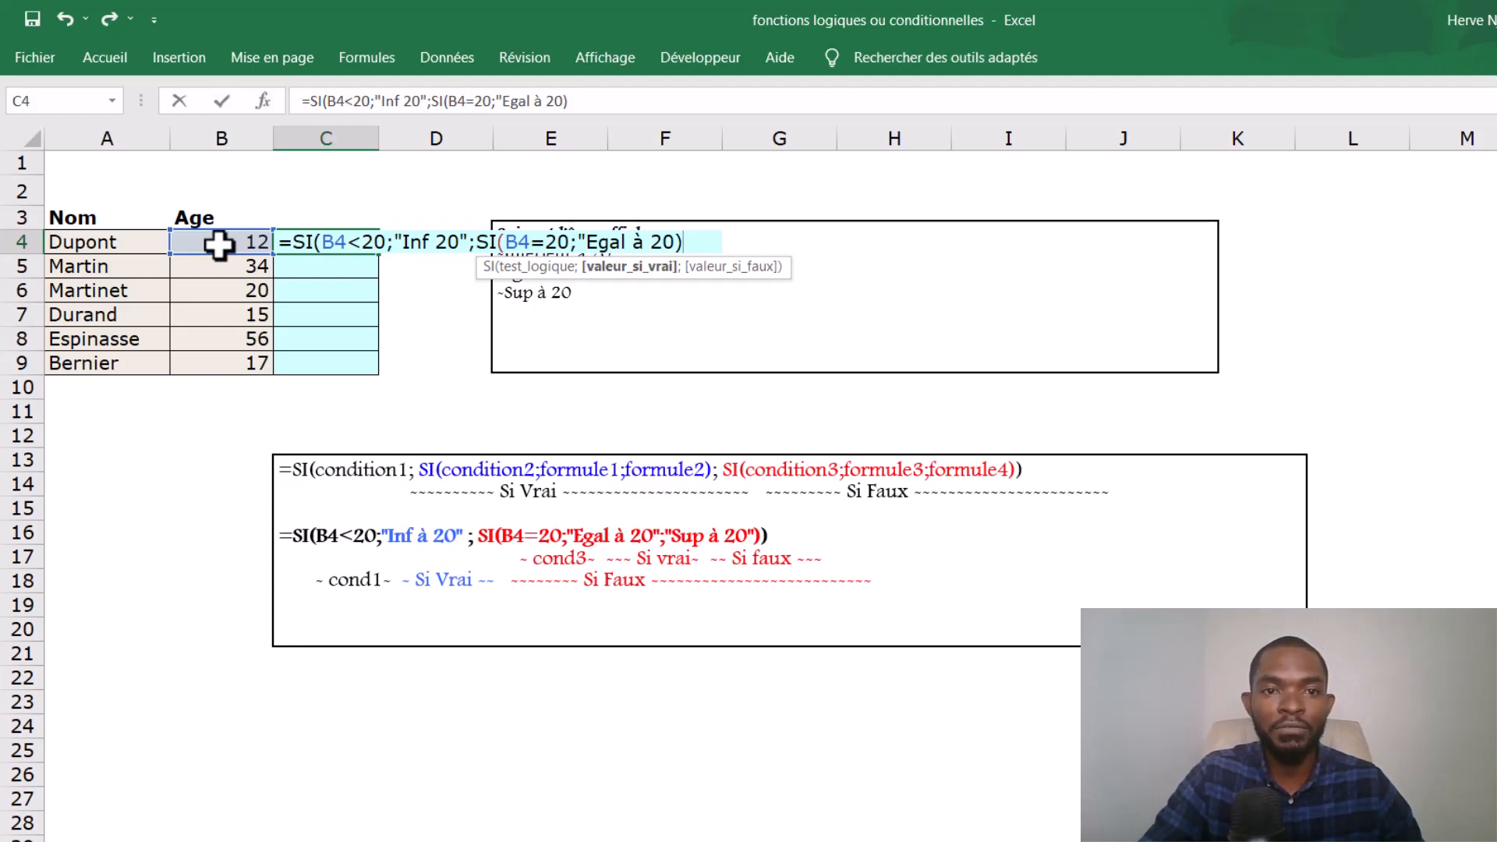
pyautogui.press('BackSpace')
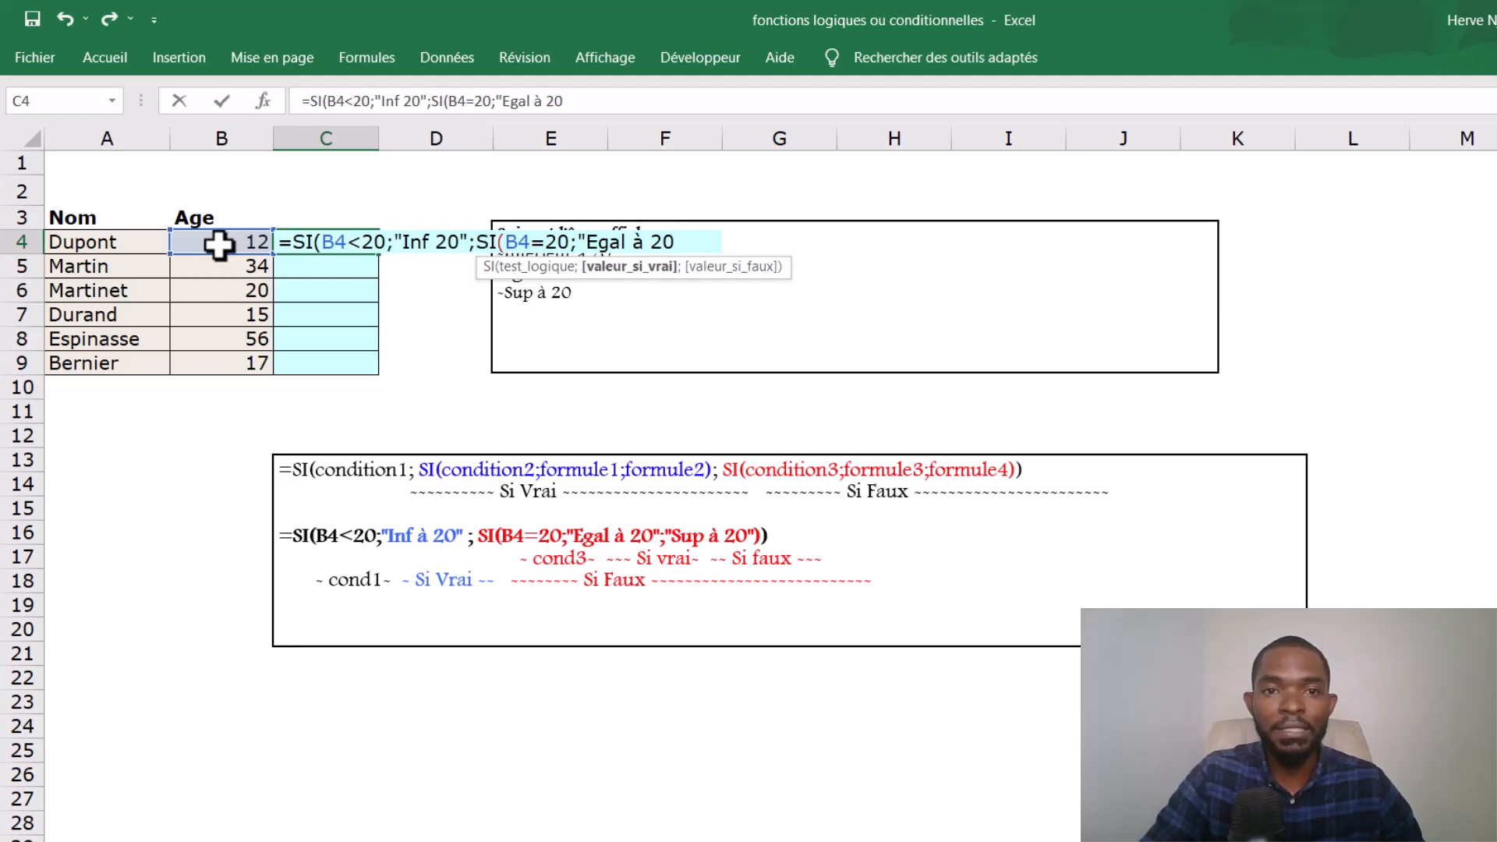
# - Append "Sup 20" as the nested SI's false value in C4 and close both SI functions
pyautogui.write(';')
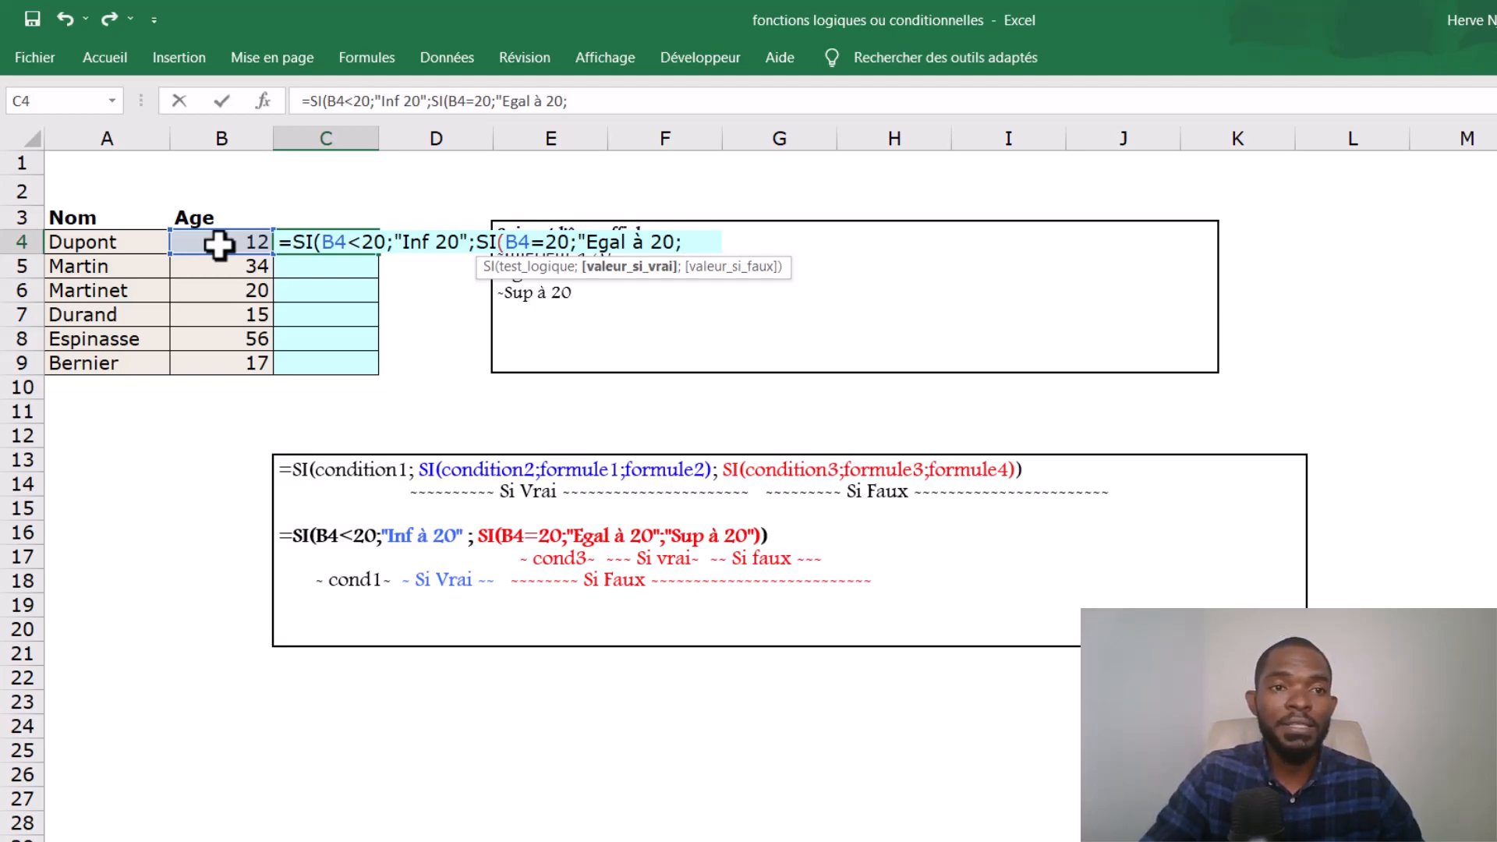
pyautogui.write('"')
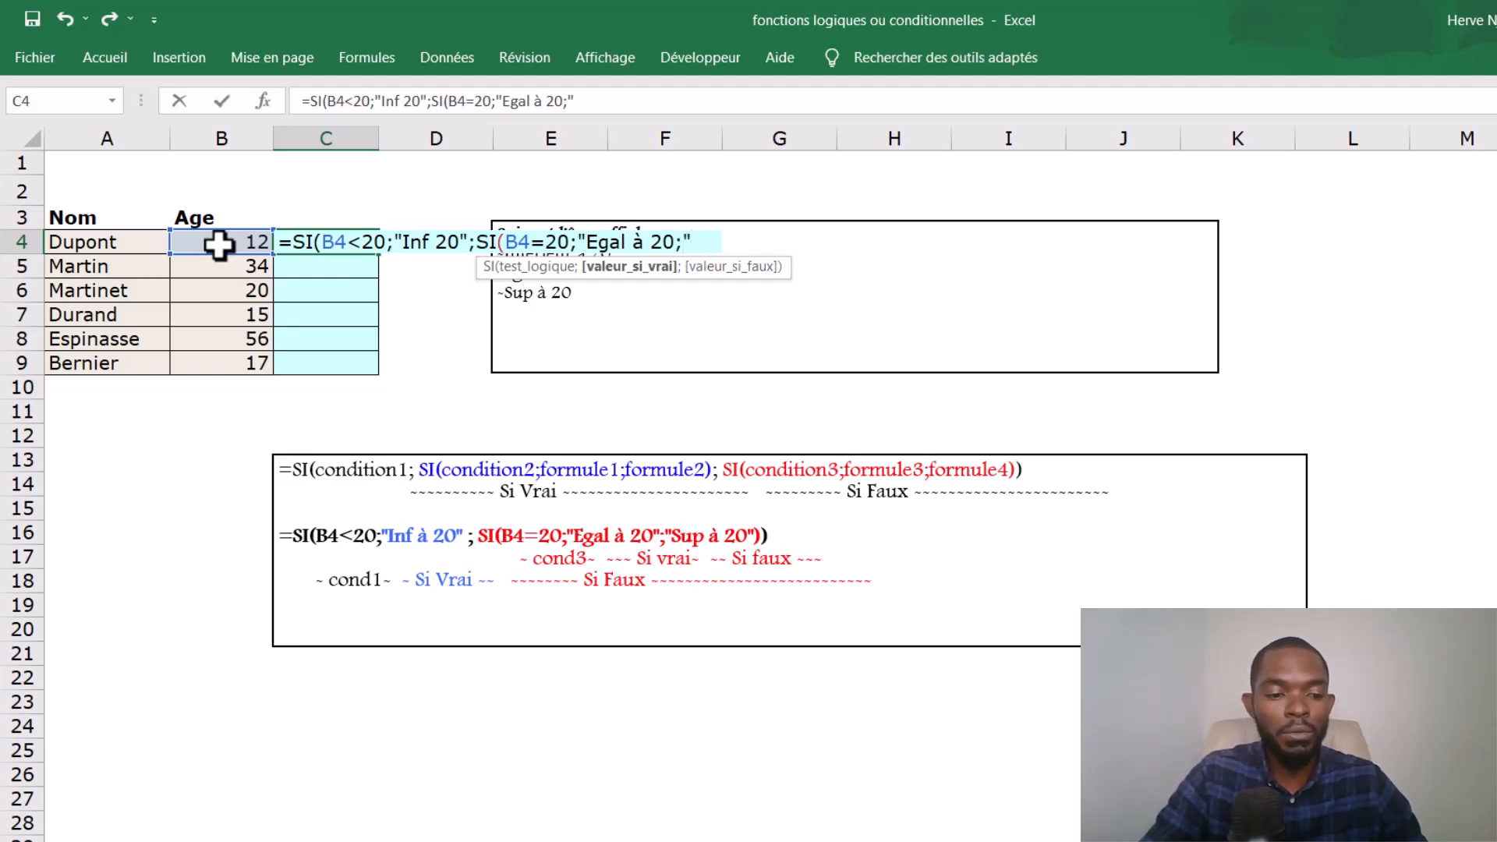
pyautogui.write('S')
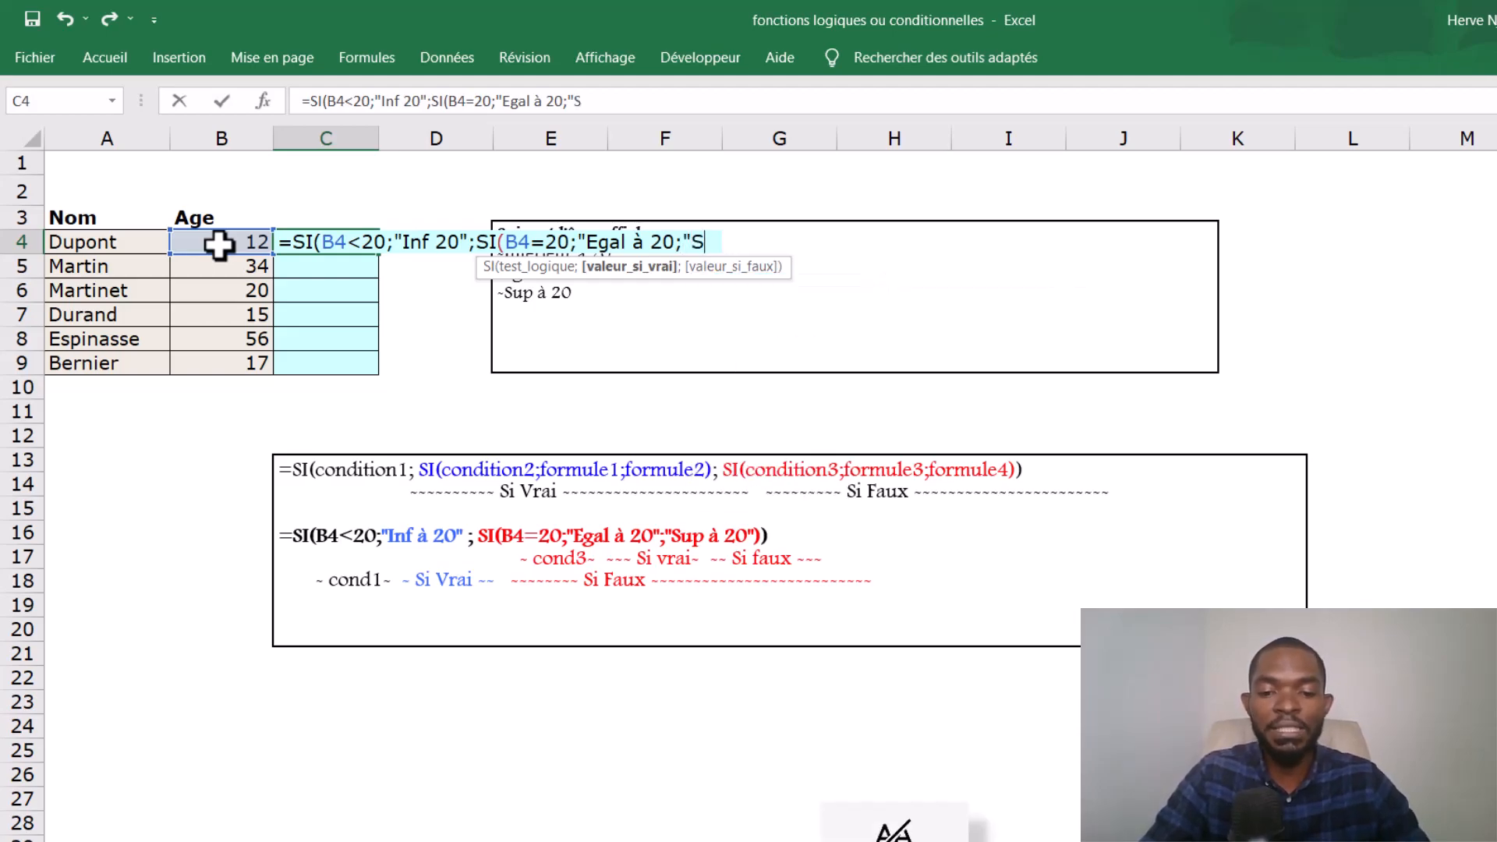
pyautogui.write('up ')
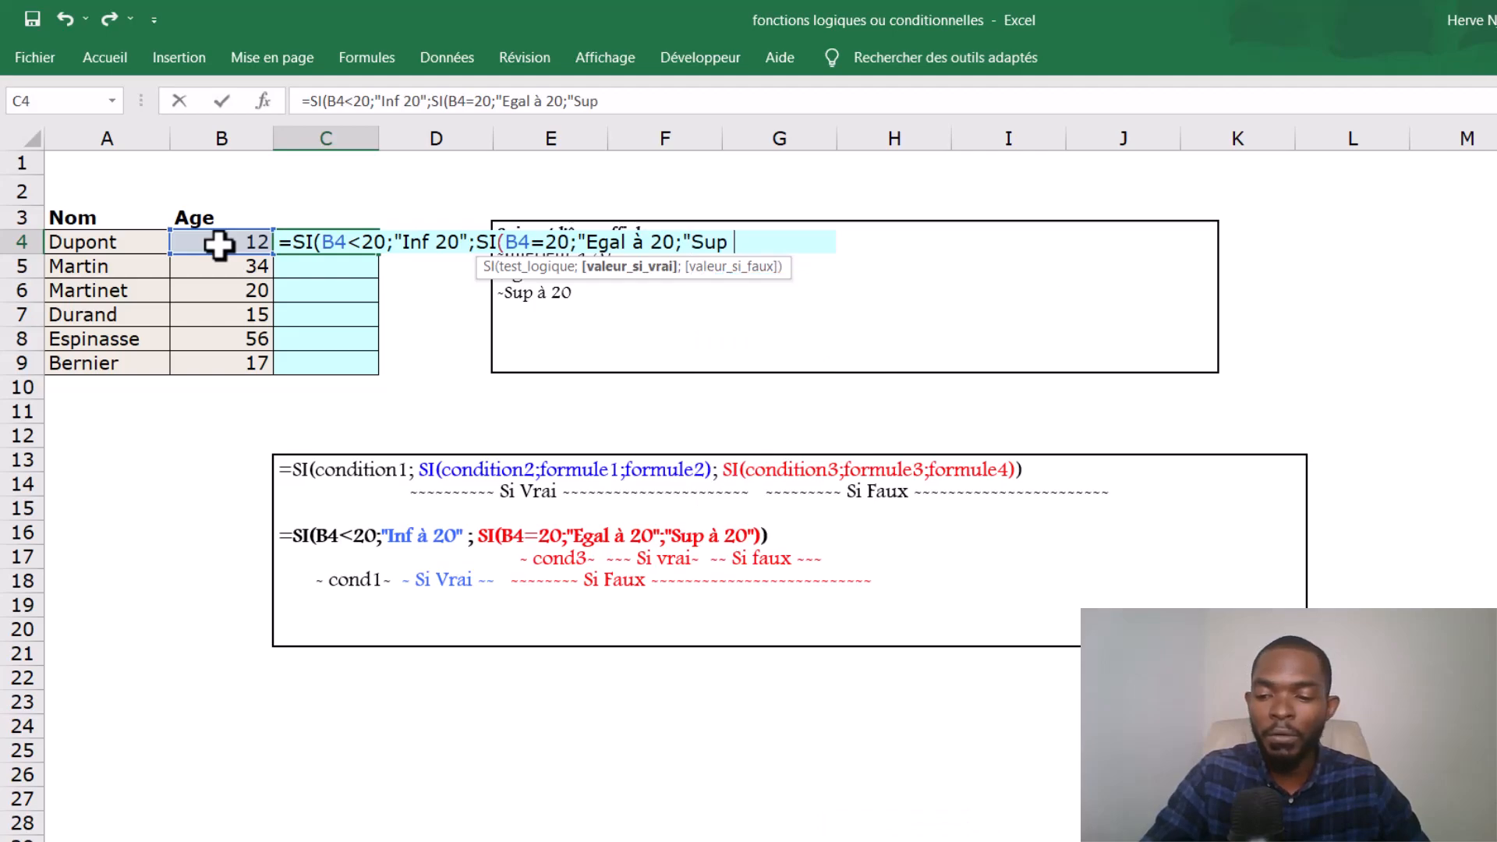
pyautogui.write('20')
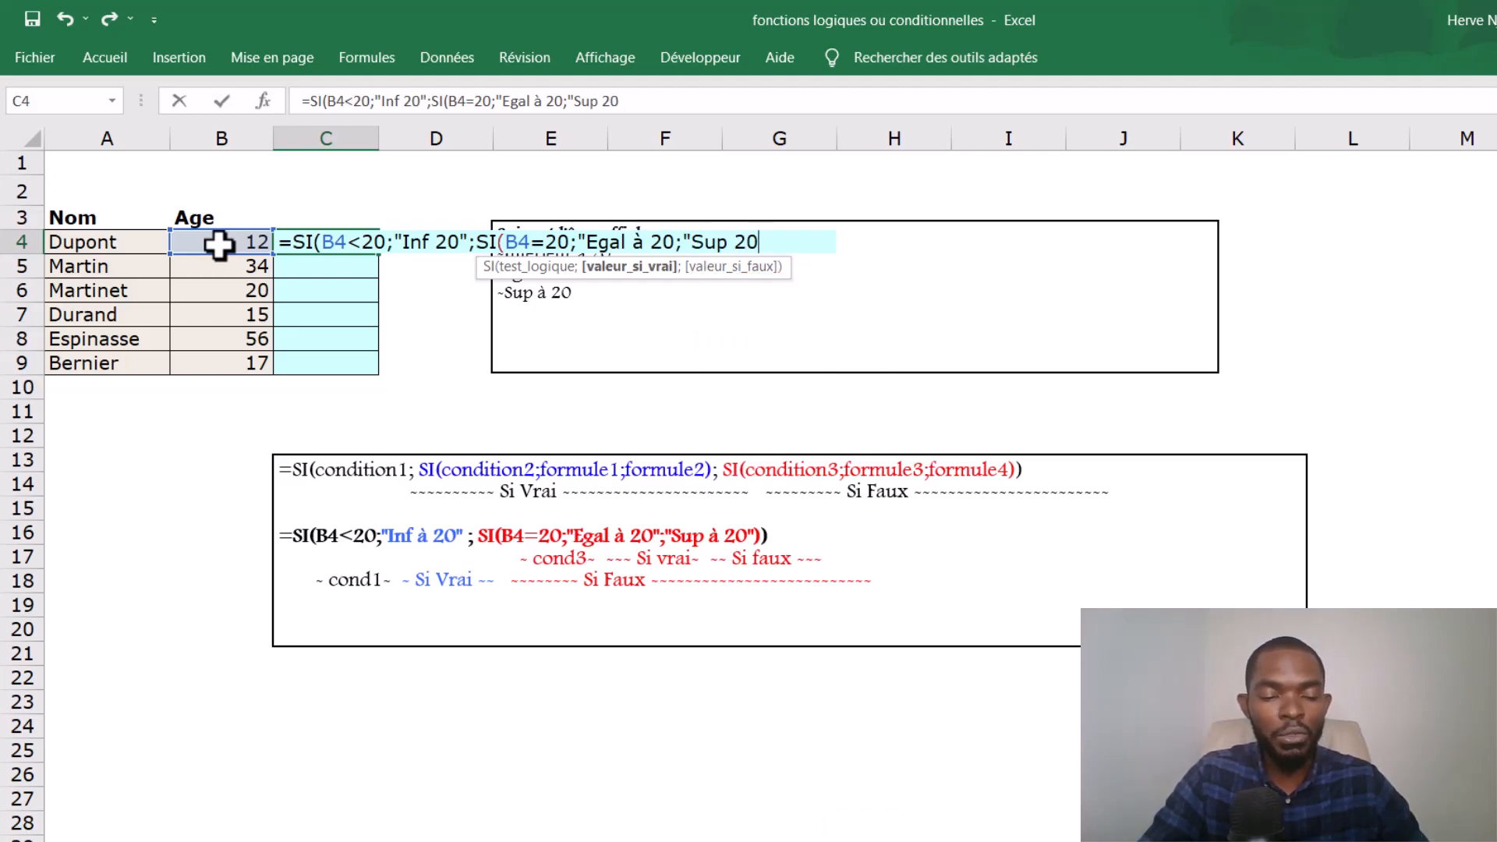
pyautogui.write('é')
pyautogui.press('BackSpace')
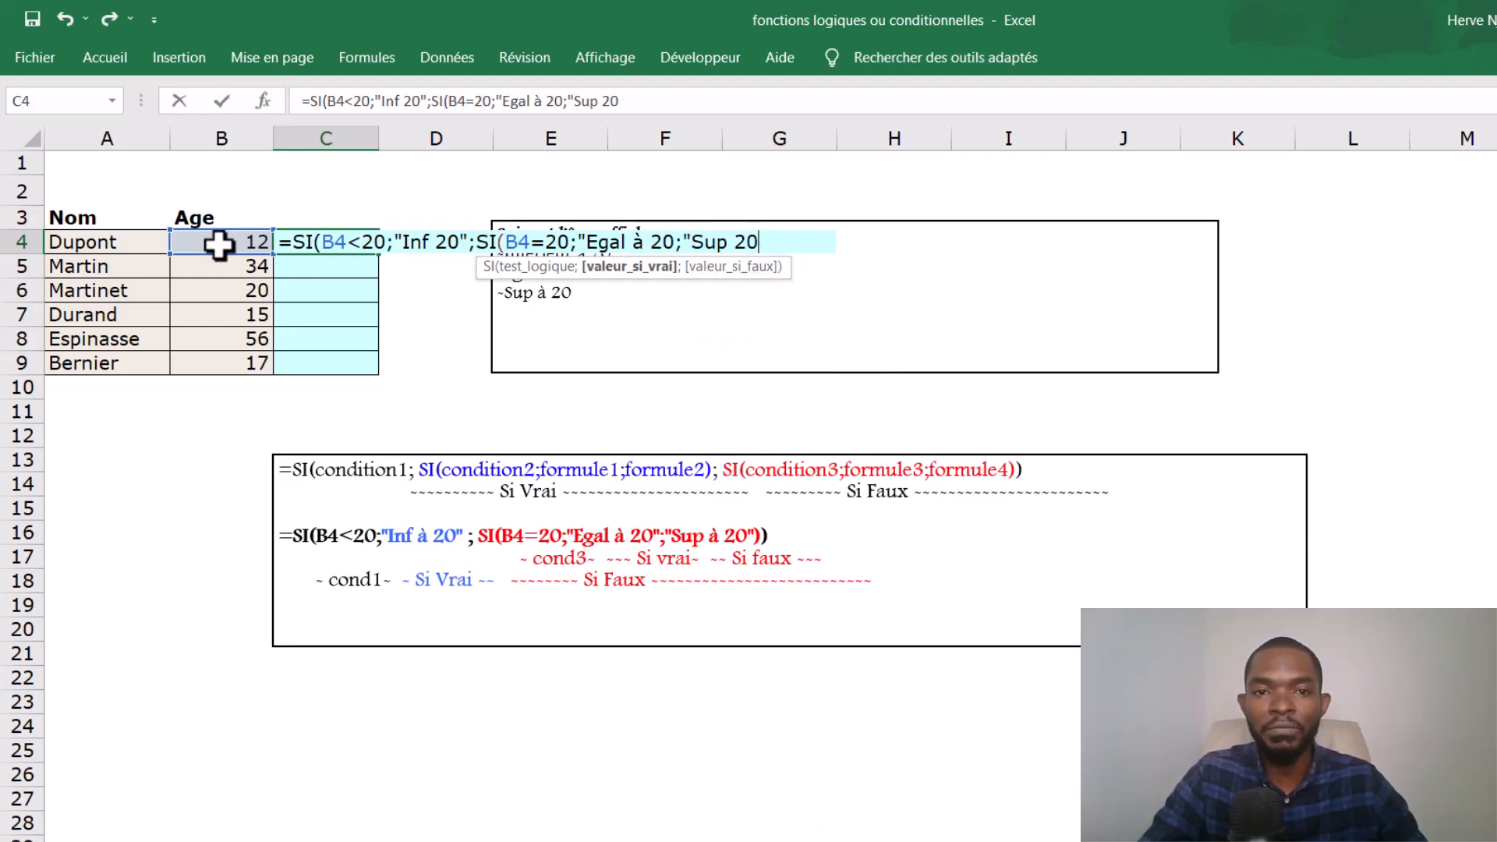
pyautogui.write('"')
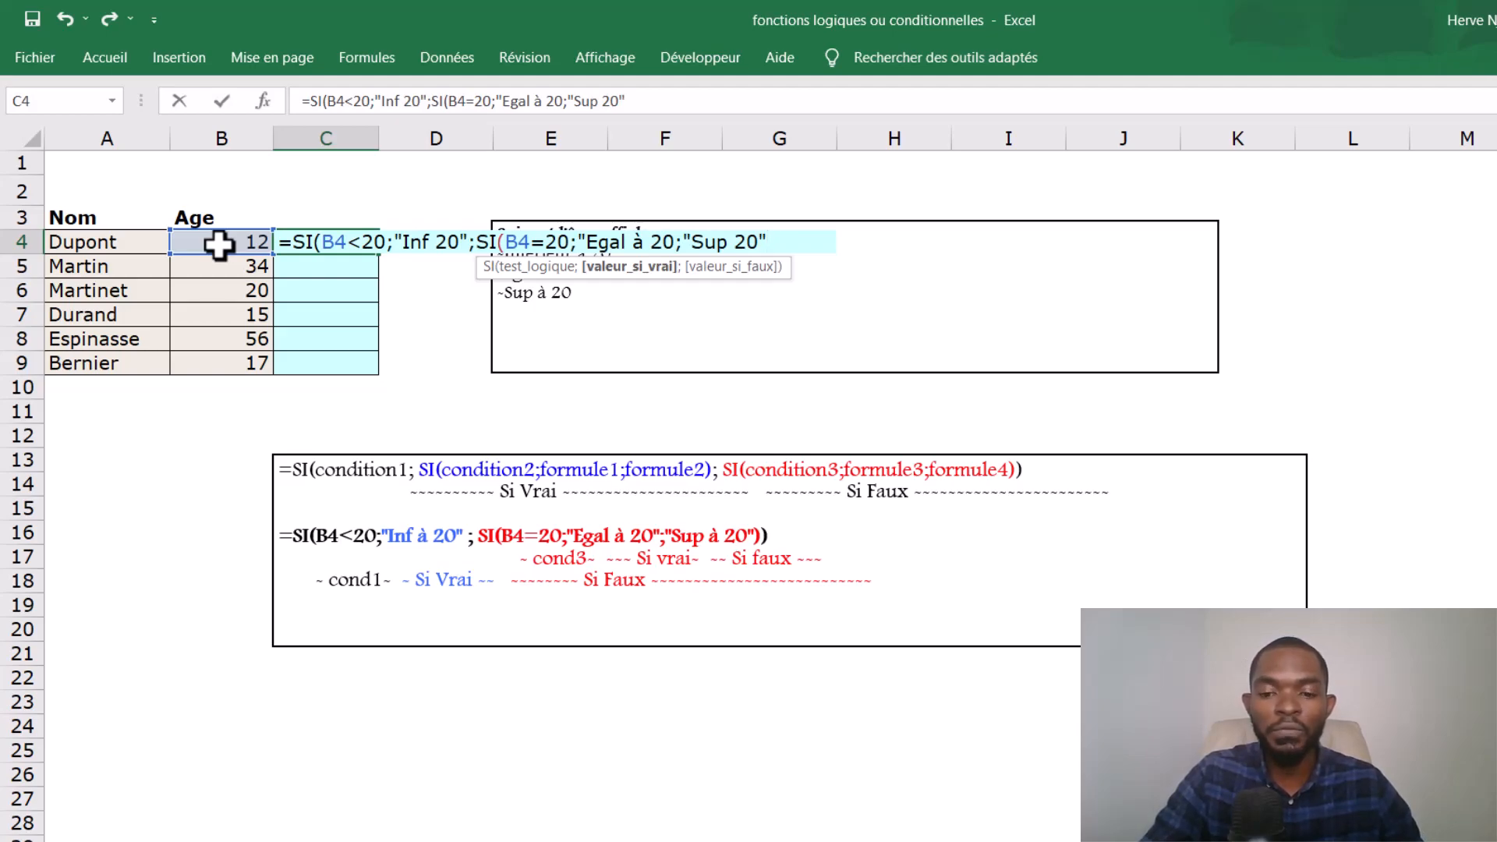
pyautogui.write(')')
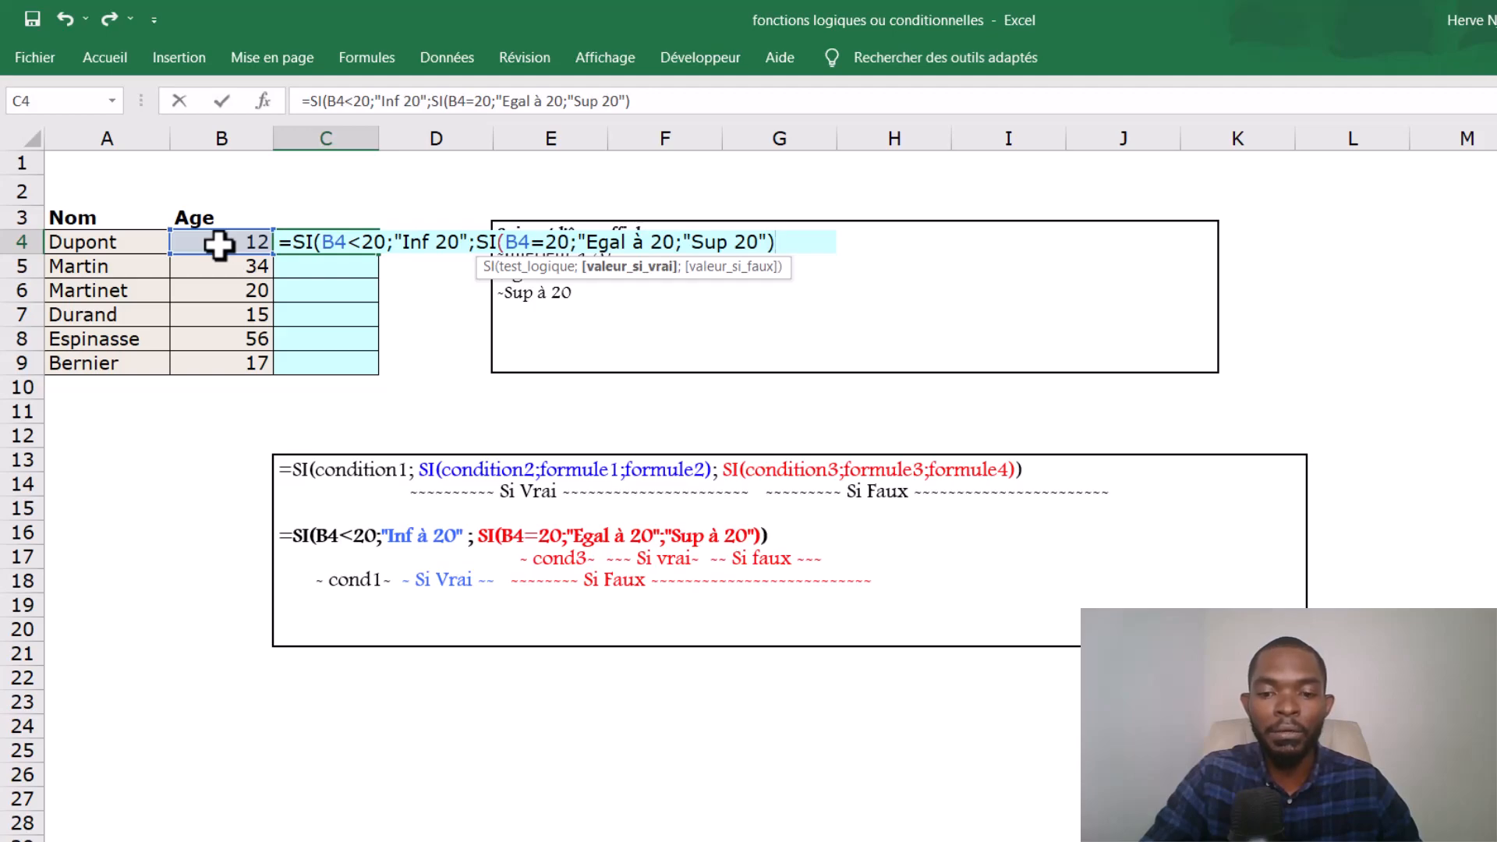
pyautogui.write(')')
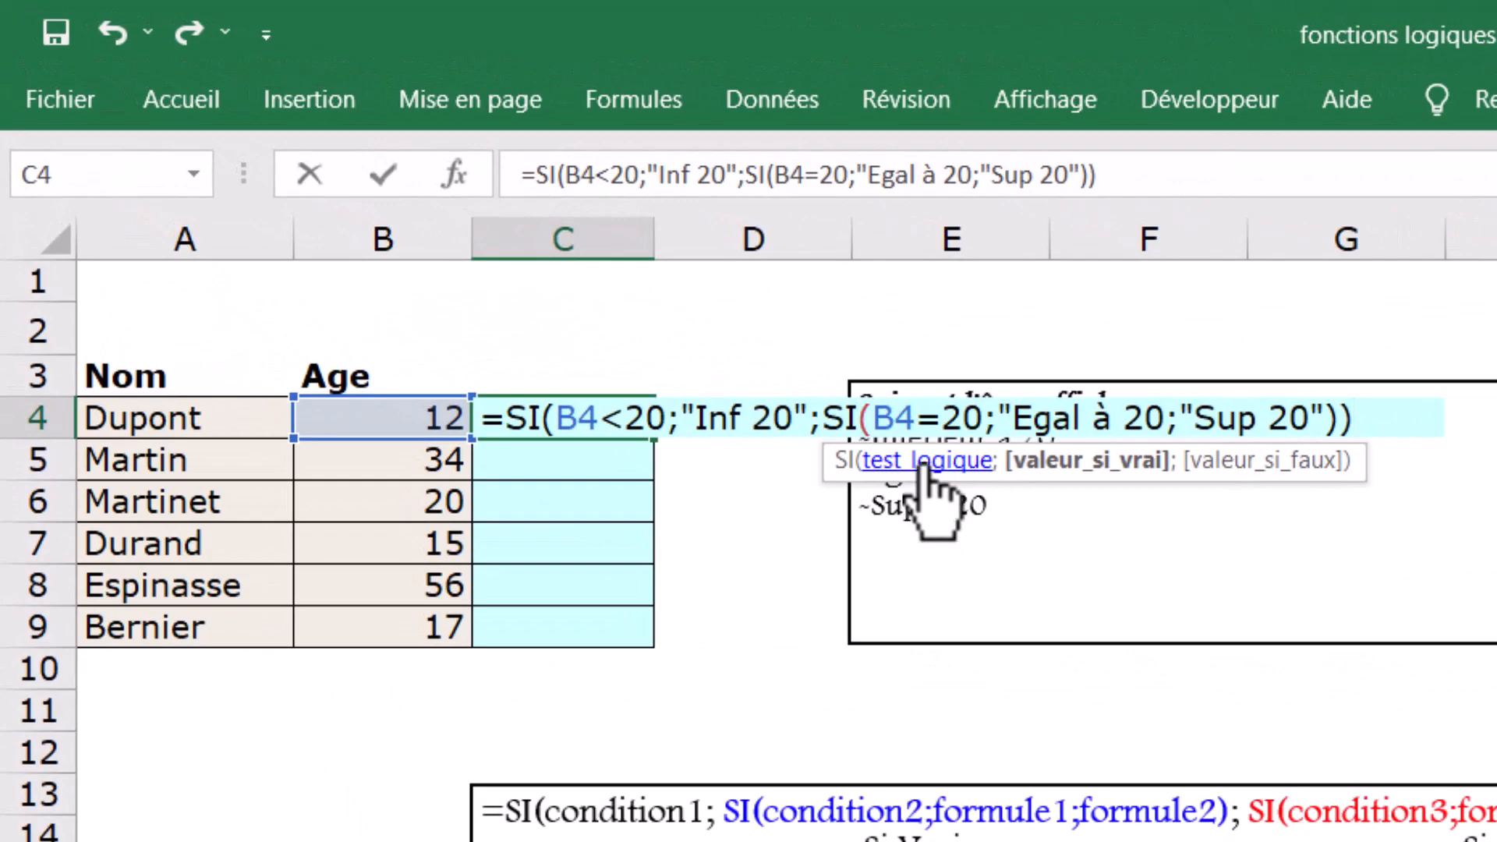
# - Check the nested SI's logical test and true value in C4, and add the missing closing quotation mark after Egal à 20
pyautogui.click(922, 463)
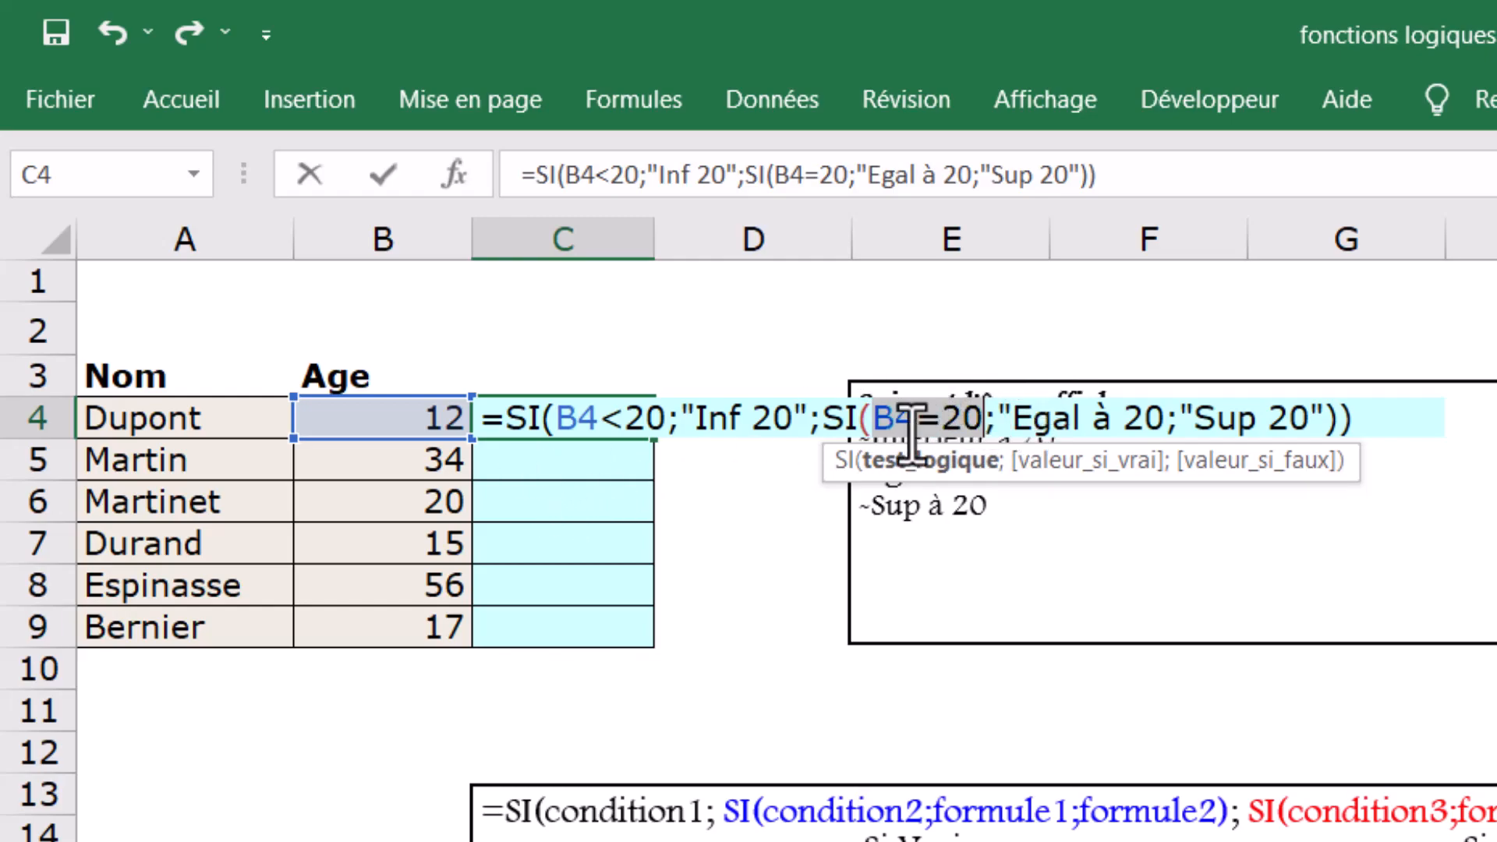
pyautogui.click(1081, 460)
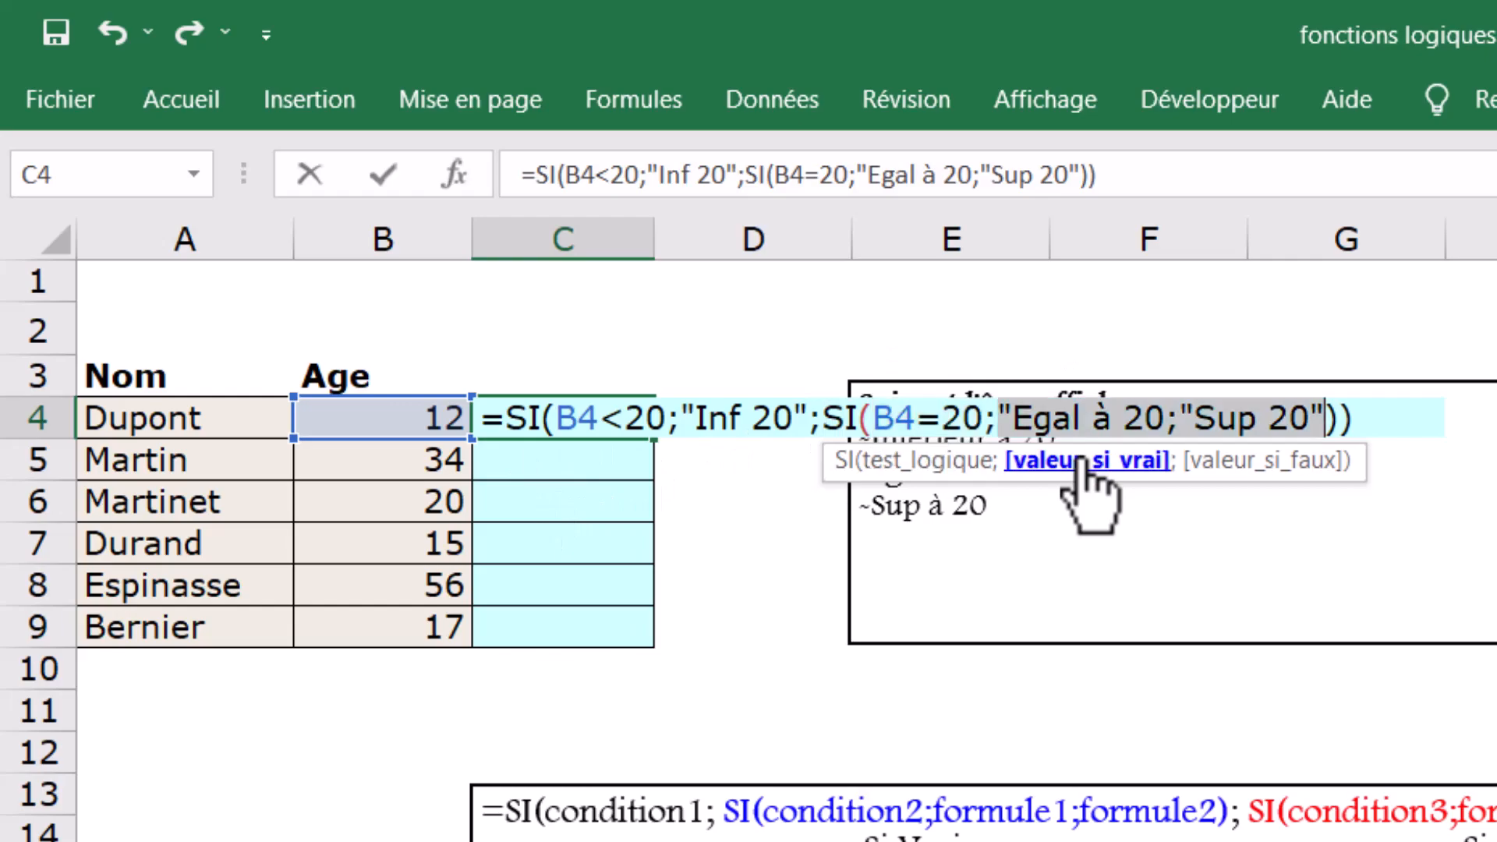
pyautogui.click(1167, 418)
pyautogui.write('"')
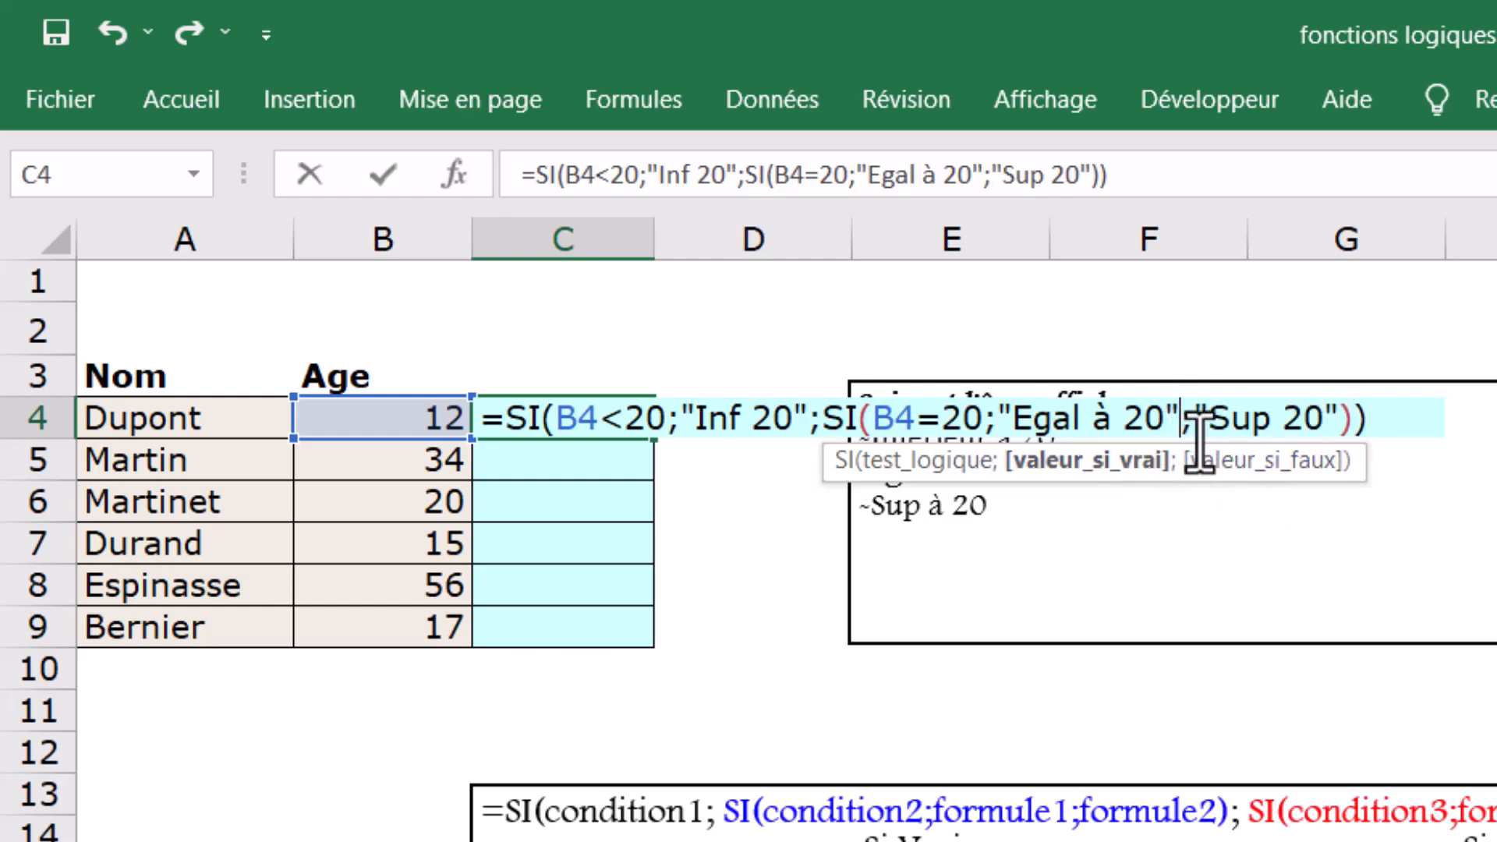
# - Examine the nested SI's false value and each argument of the outer SI in the C4 formula
pyautogui.click(1191, 462)
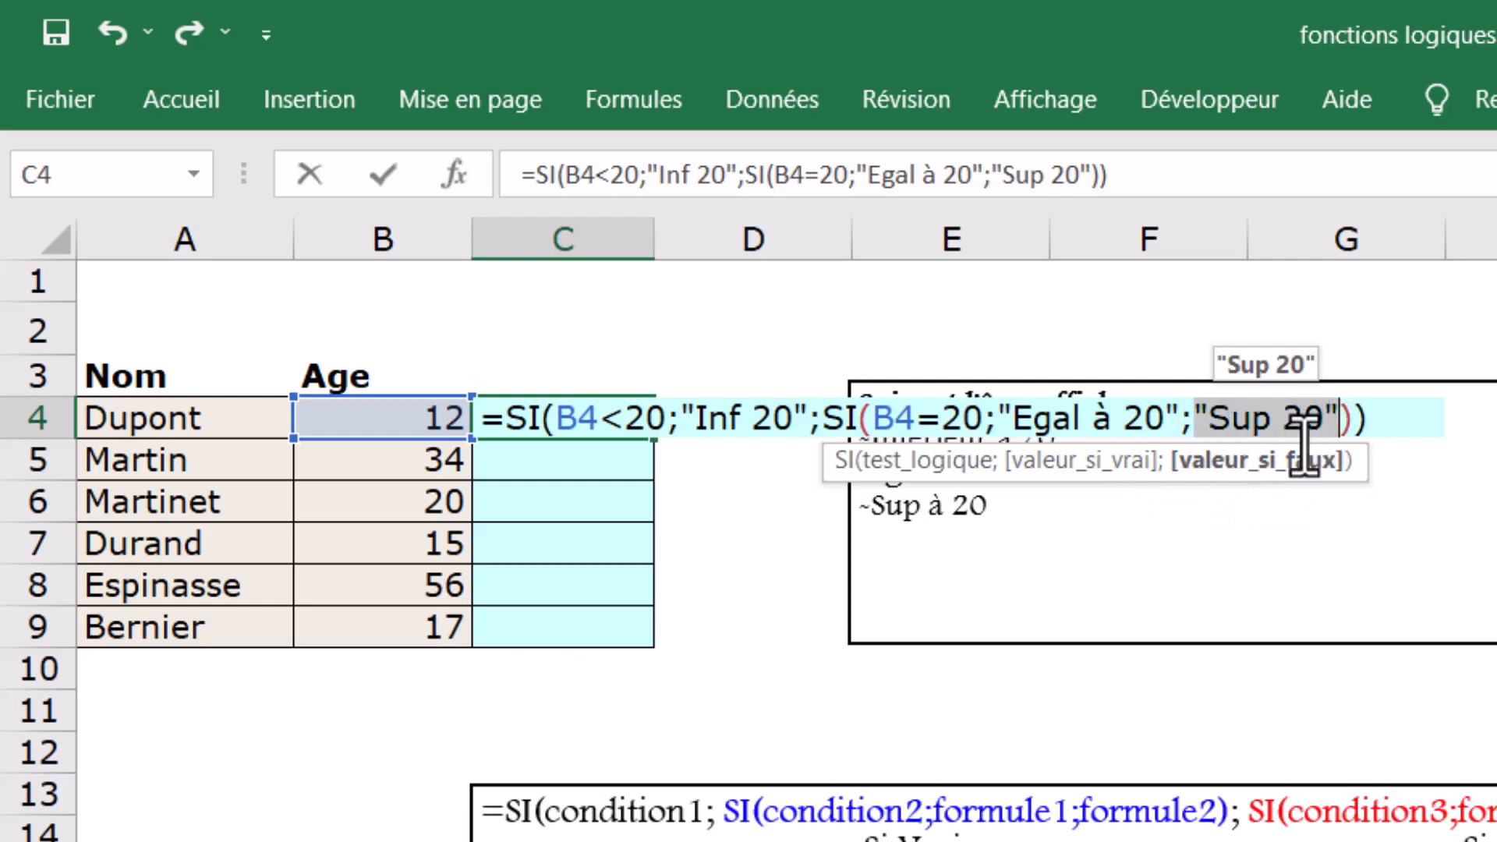
pyautogui.click(1353, 421)
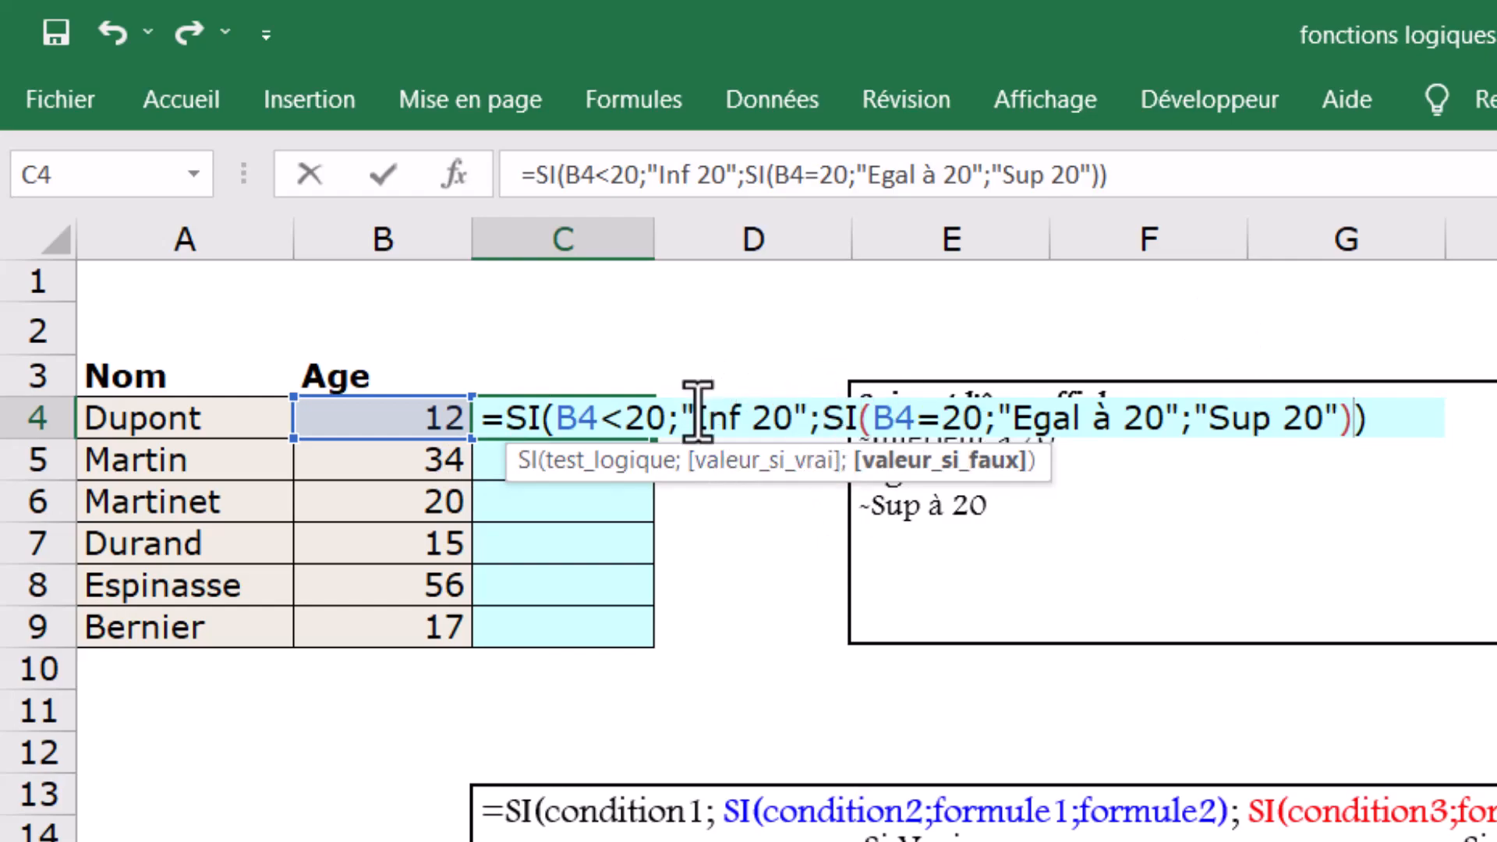
pyautogui.click(616, 461)
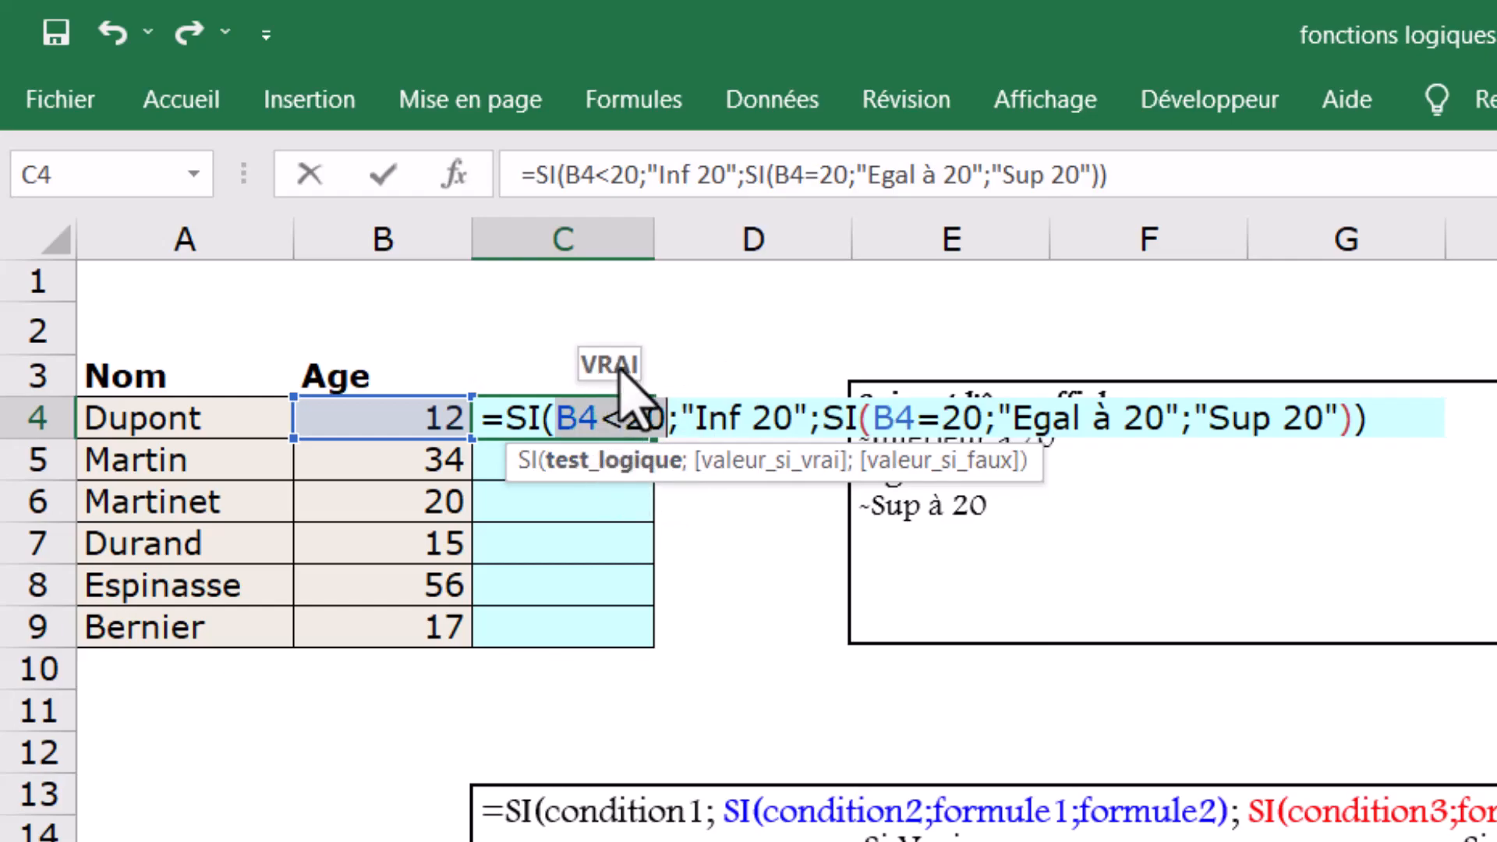
pyautogui.click(725, 460)
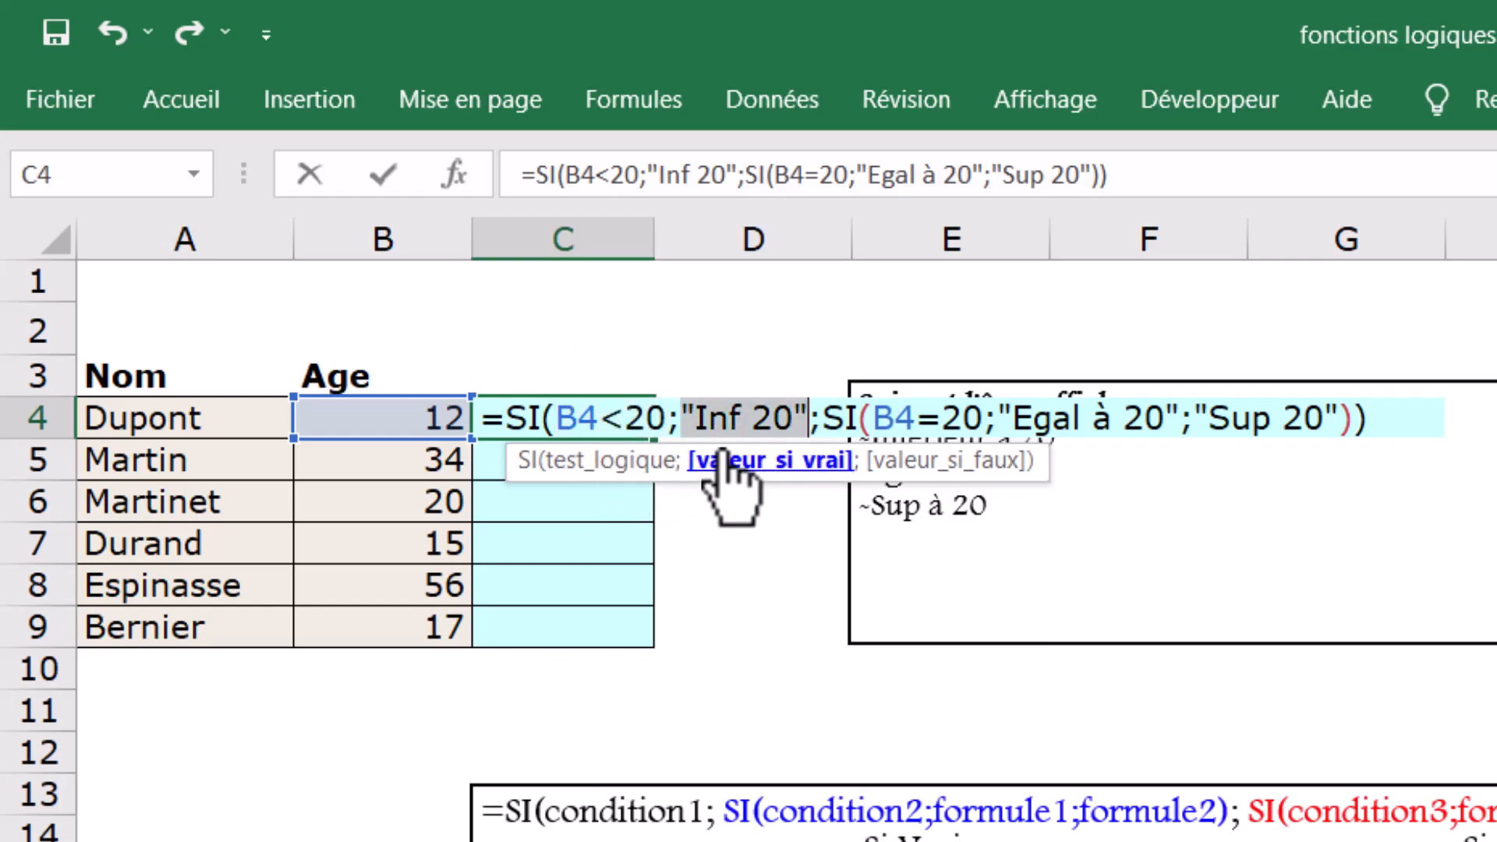
pyautogui.click(928, 478)
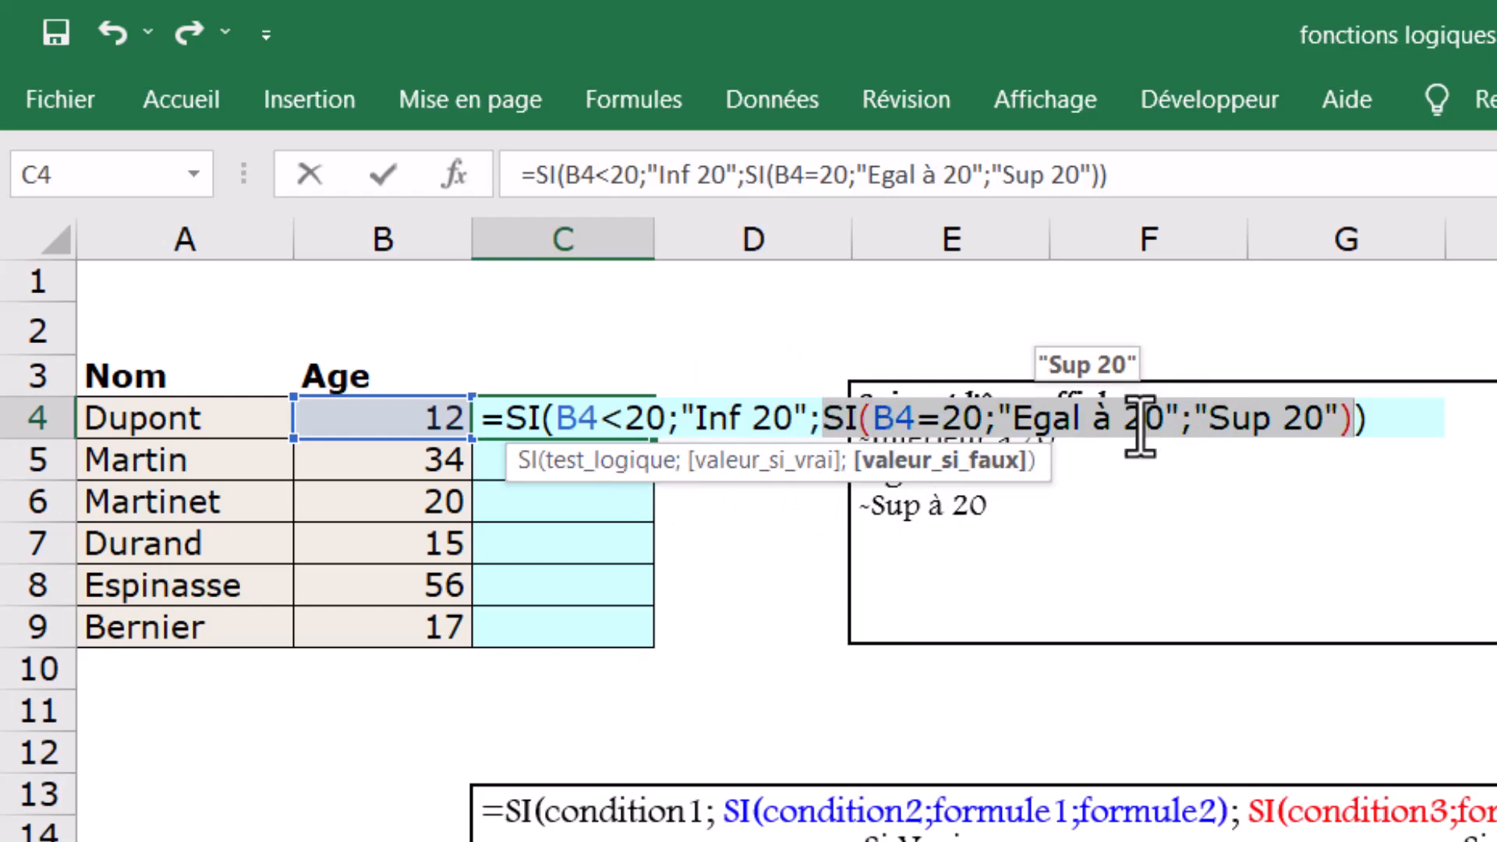
pyautogui.click(1389, 429)
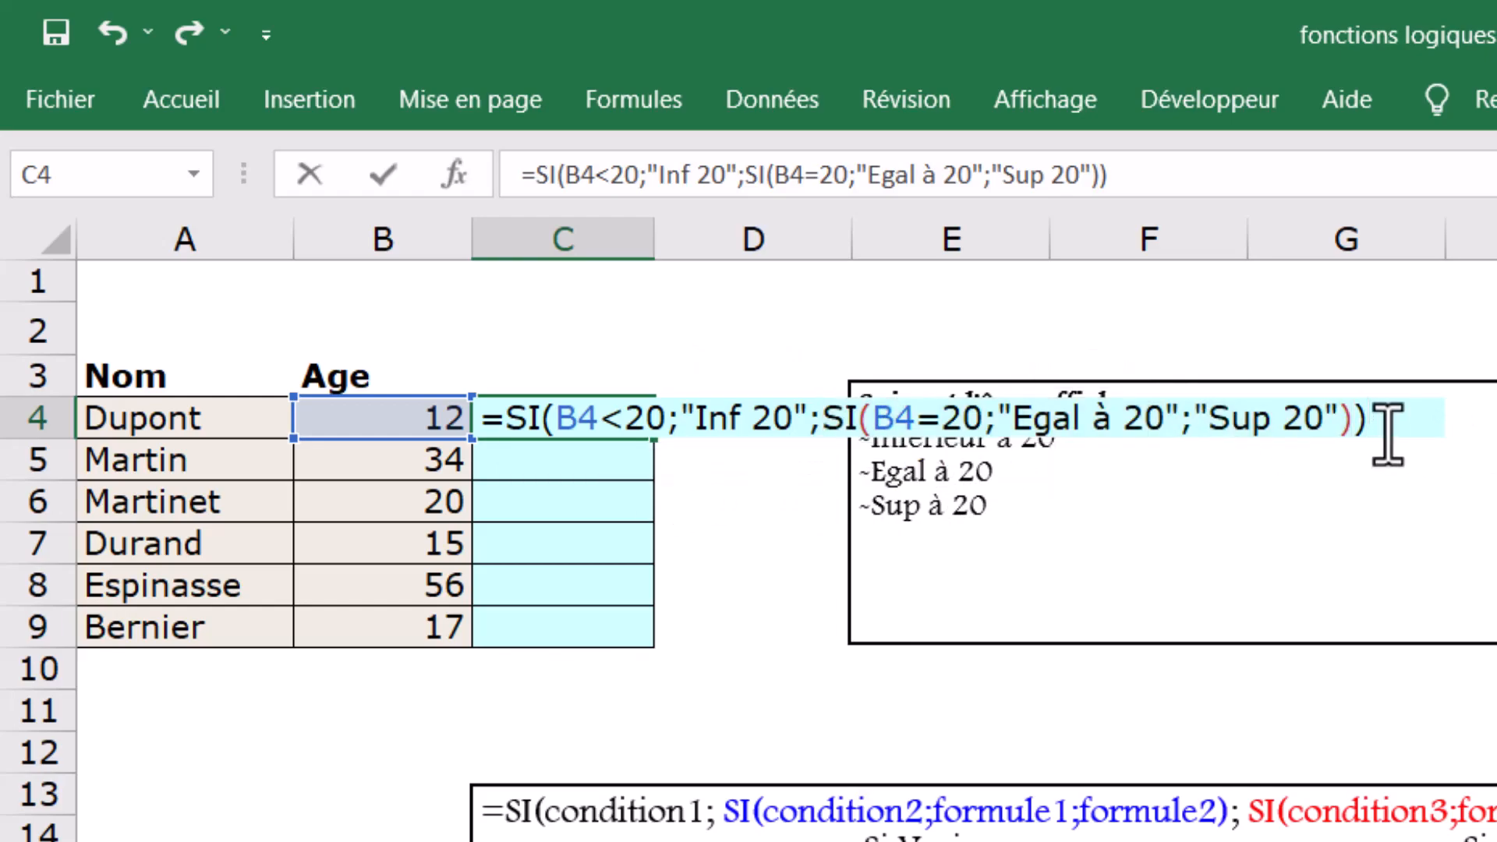
# - Confirm the nested SI formula in C4 and copy it down through C9
pyautogui.press('Return')
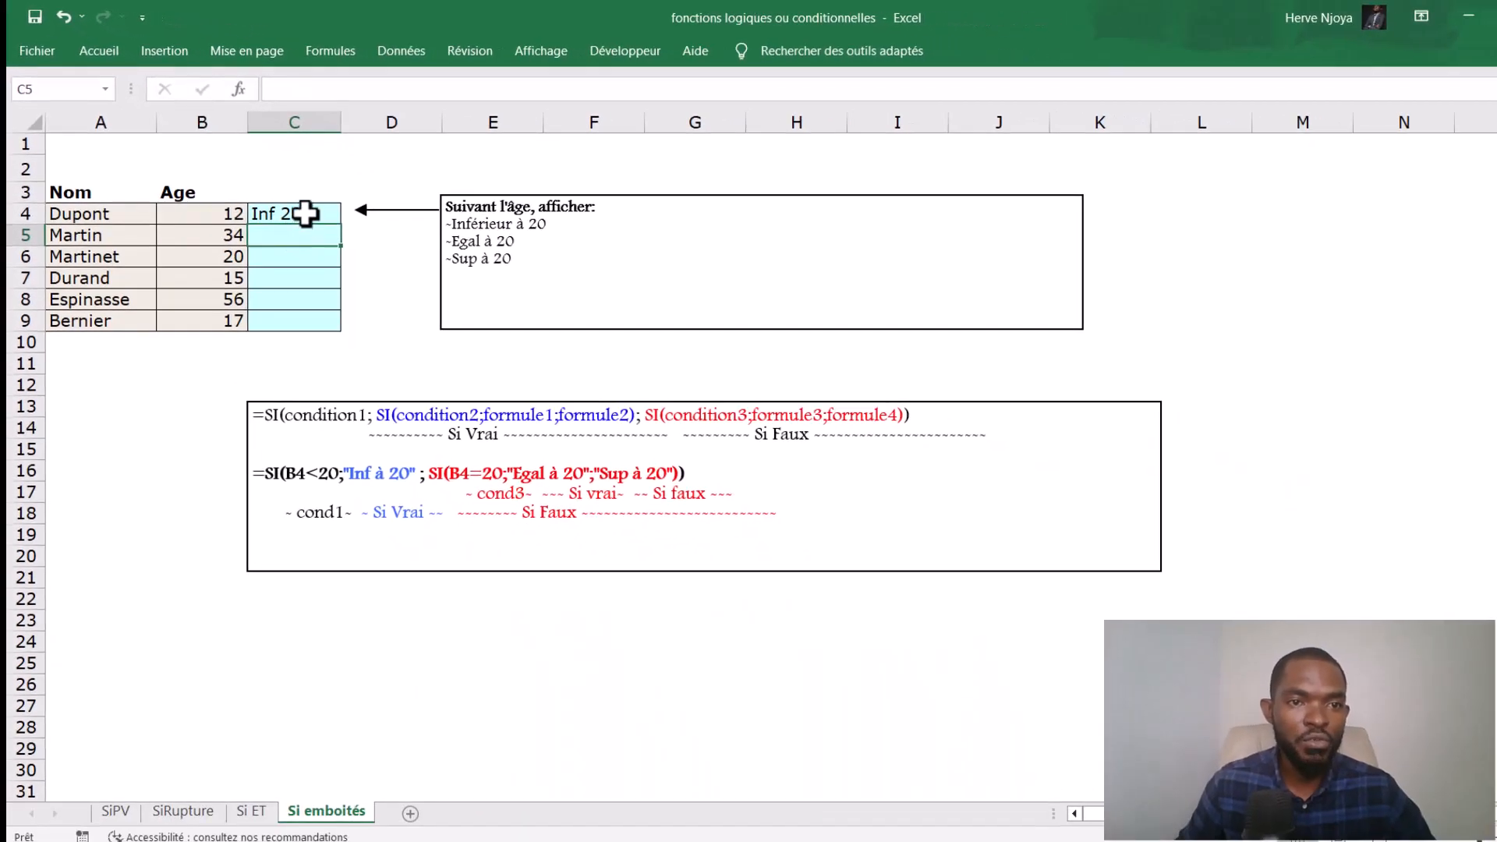
pyautogui.click(304, 213)
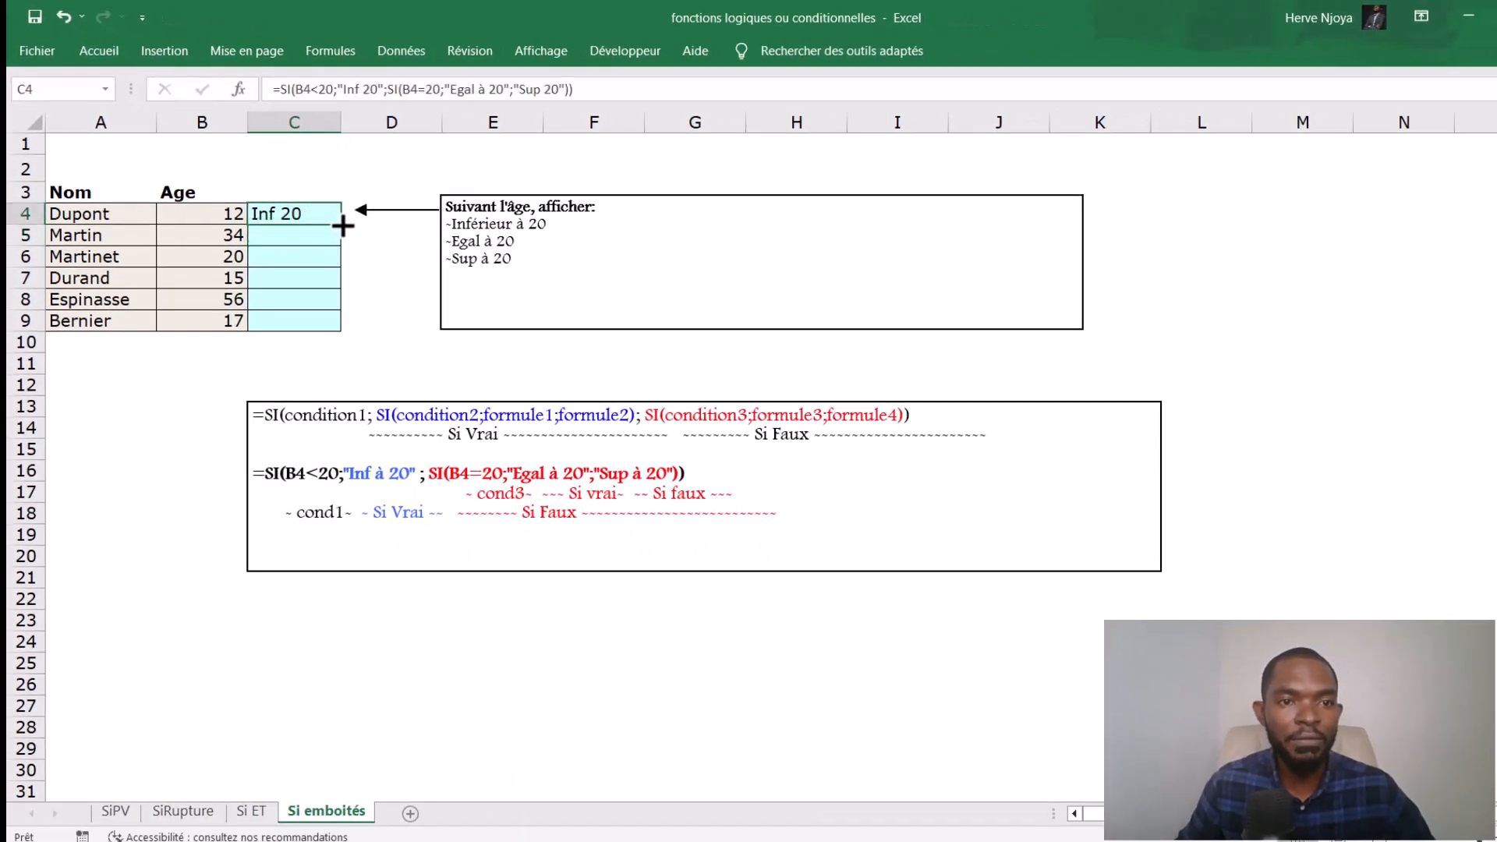
pyautogui.moveTo(340, 225); pyautogui.dragTo(319, 333)
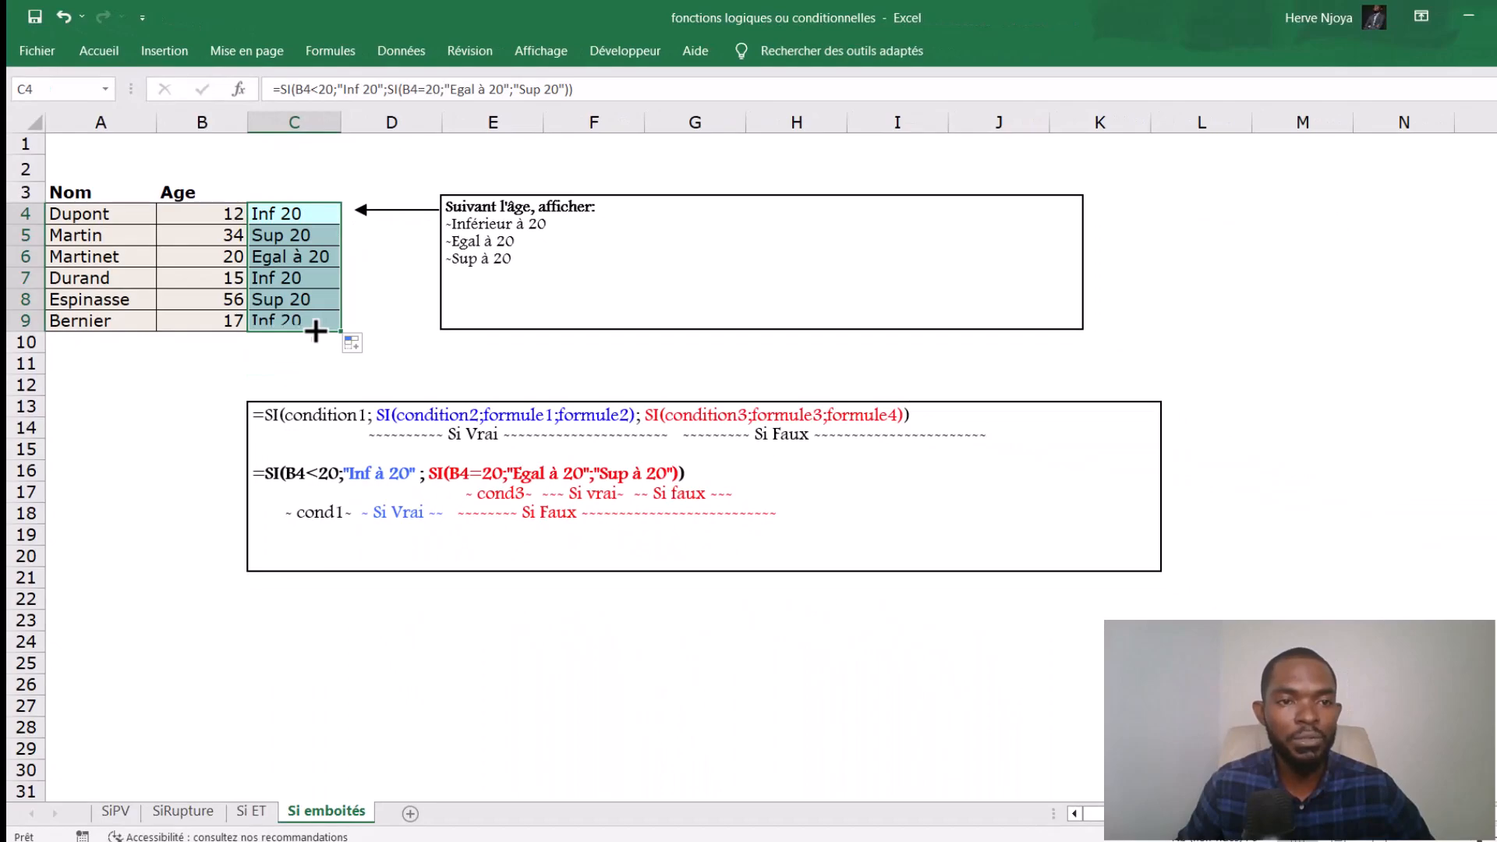
# - Examine the age label and formula in each cell from C4 to C9
pyautogui.click(286, 214)
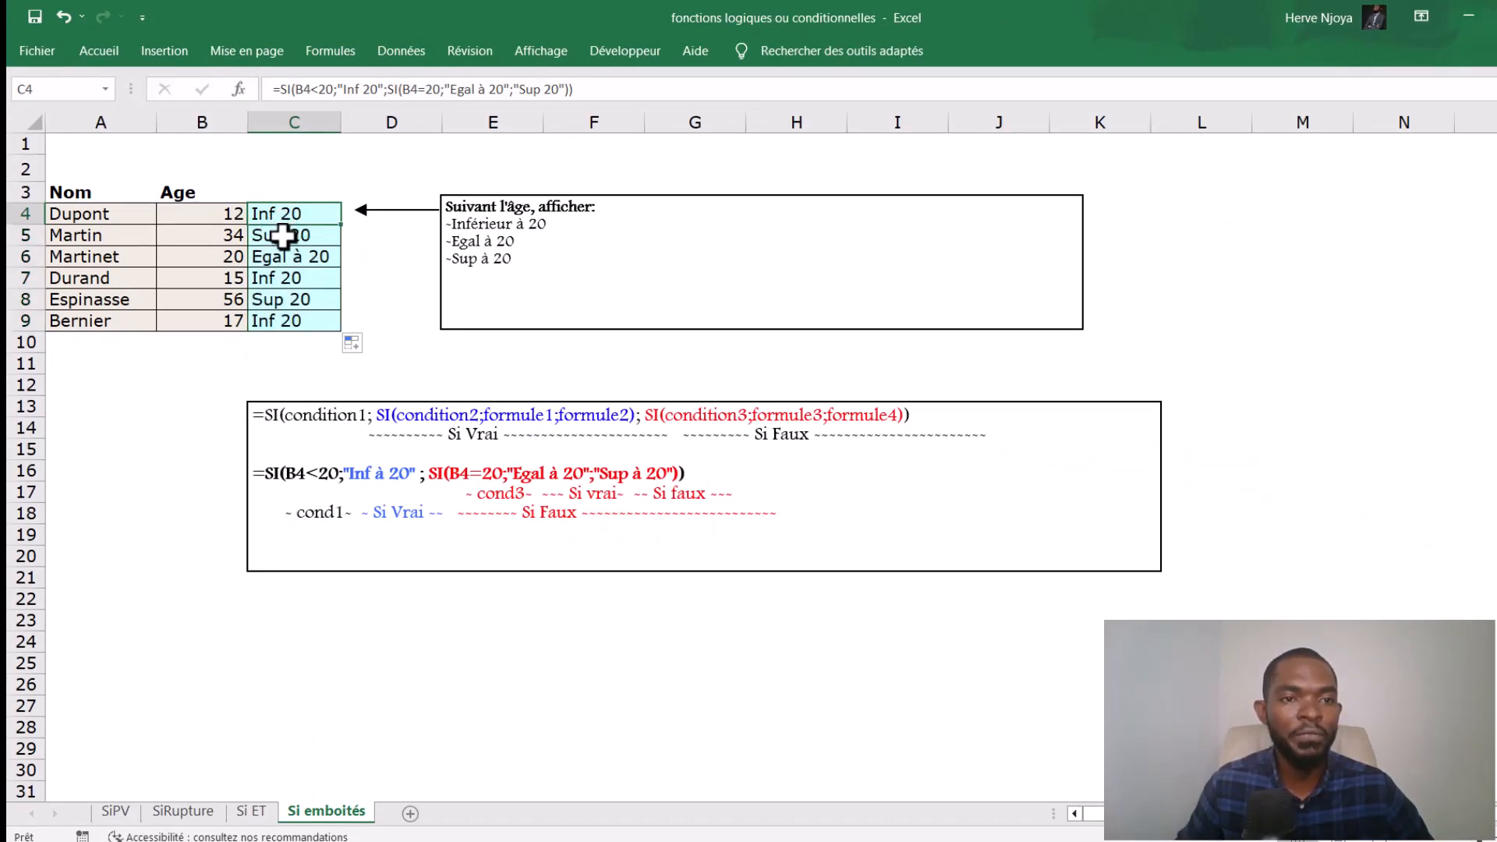
pyautogui.click(282, 235)
pyautogui.click(287, 258)
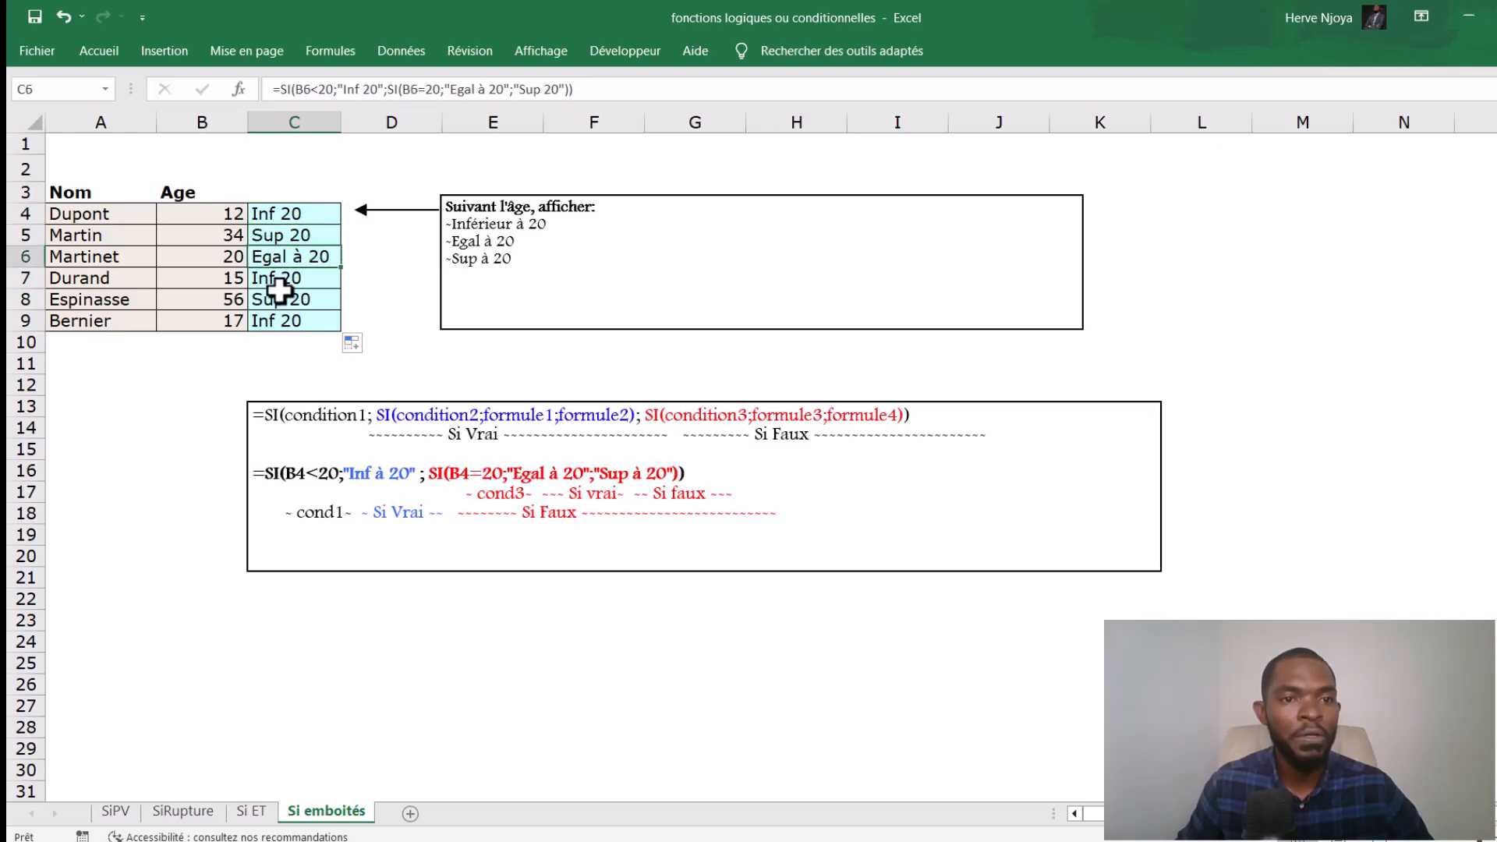
pyautogui.click(279, 278)
pyautogui.click(287, 303)
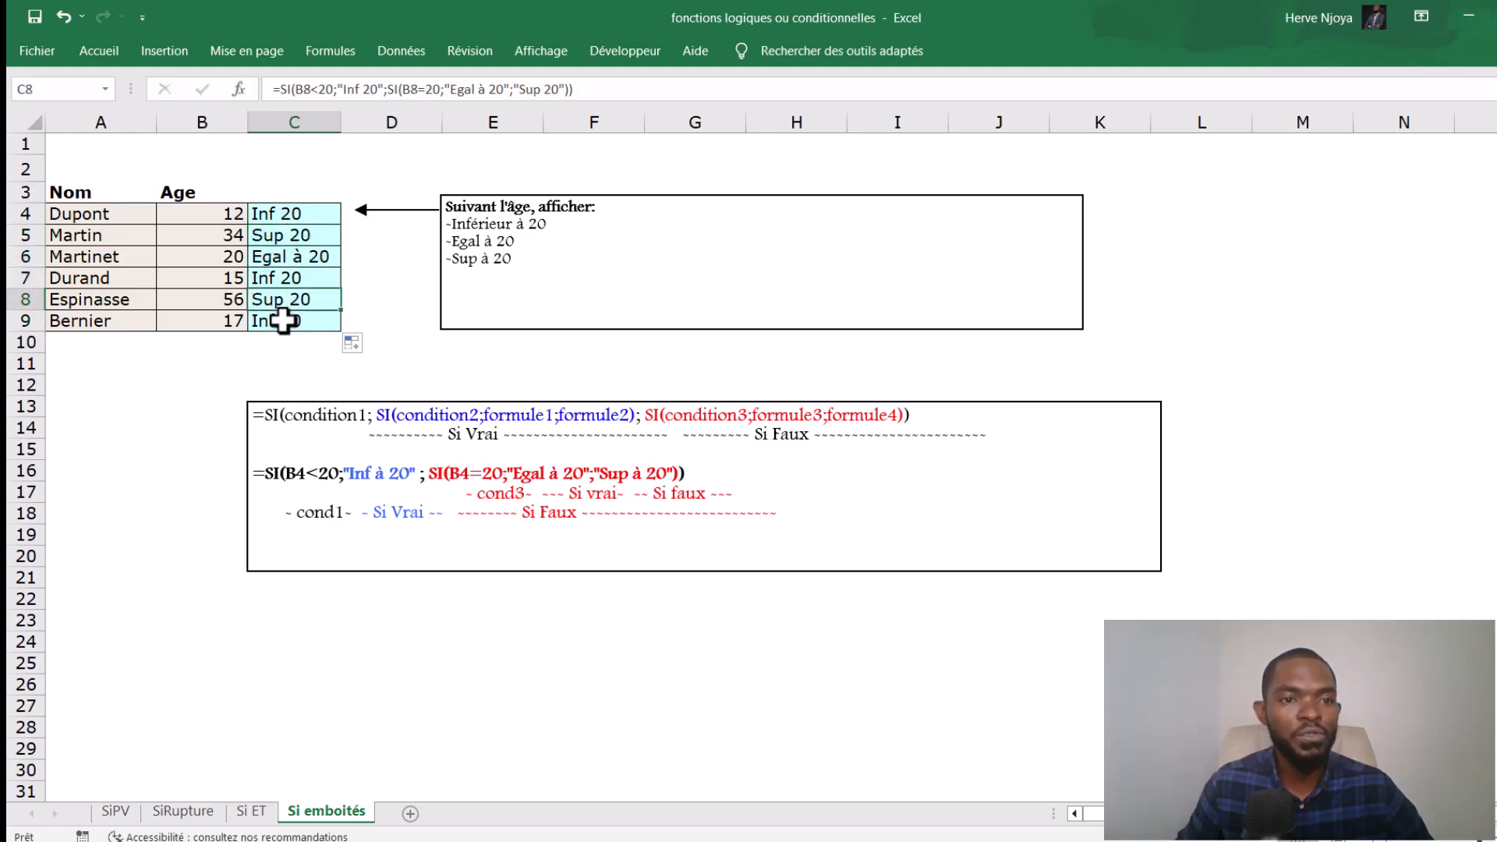
pyautogui.click(283, 323)
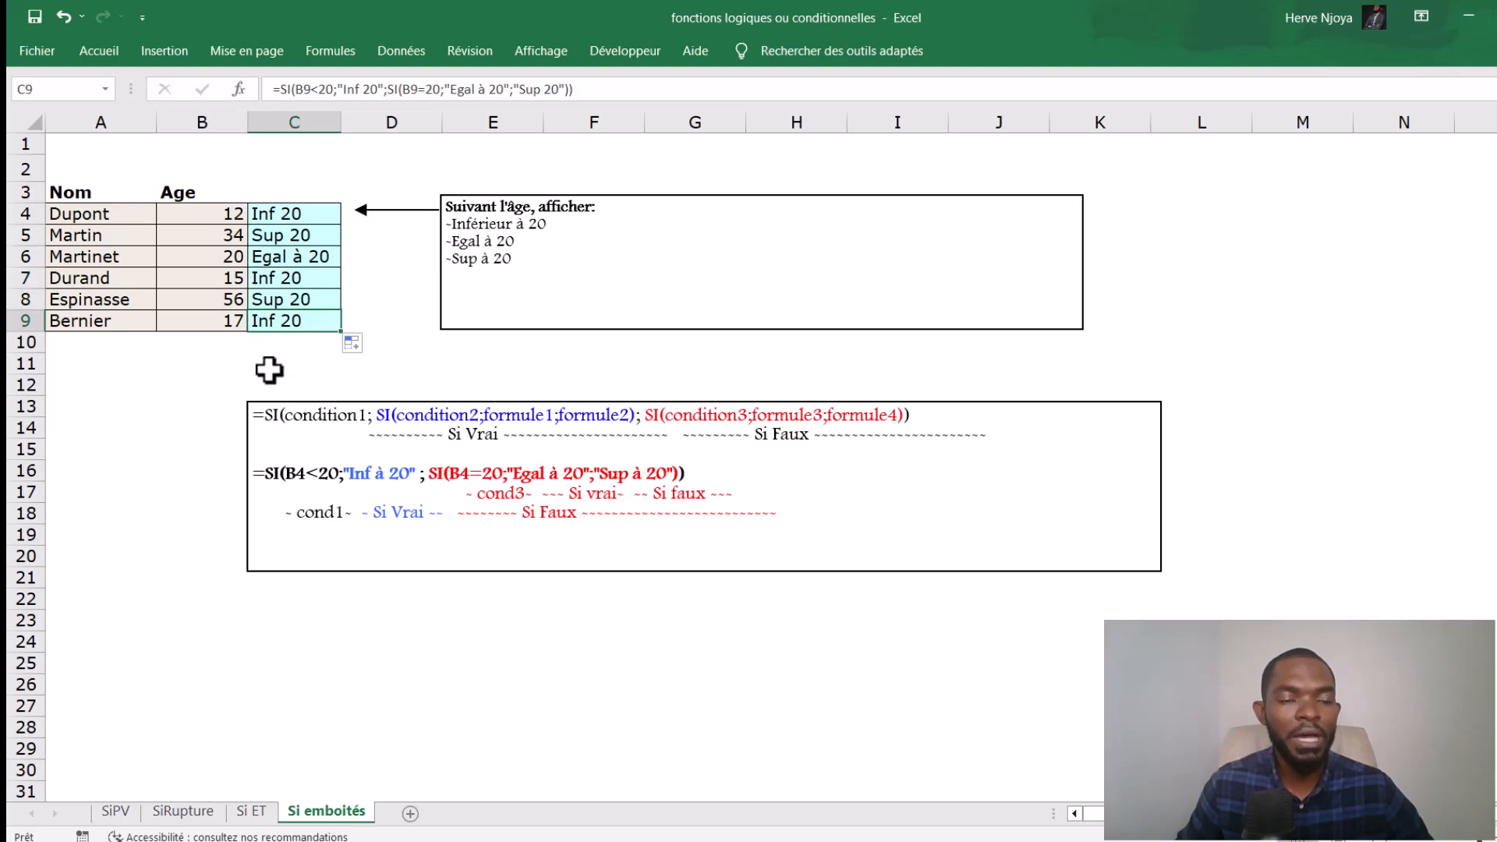